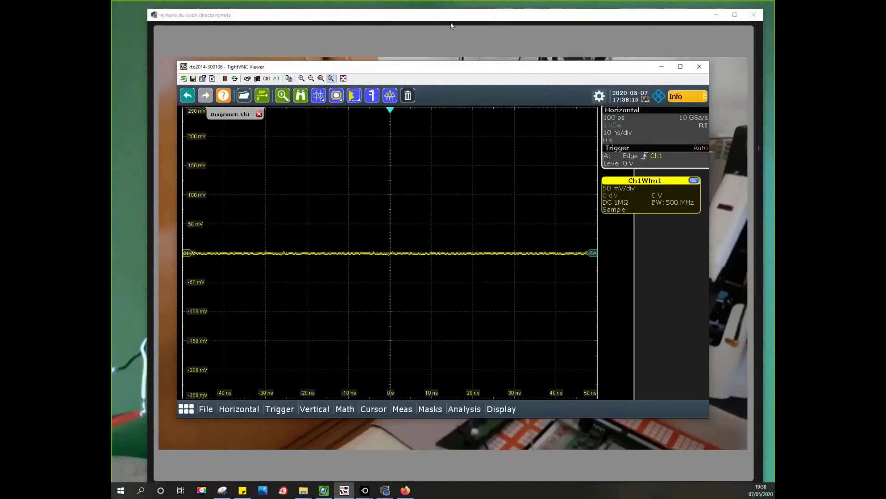
# Step: Bring up the board camera view and shrink it from full screen into a smaller window
pyautogui.click(326, 488)
pyautogui.moveTo(584, 46)
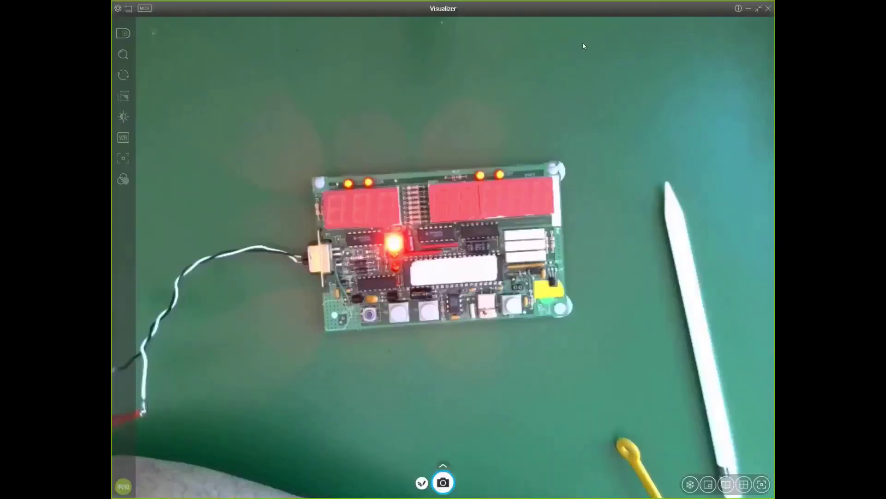
pyautogui.click(759, 9)
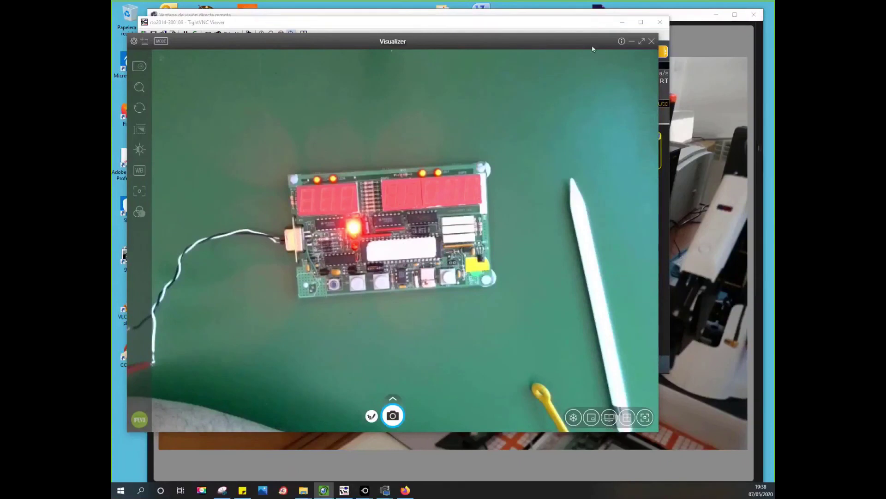
# Step: Close the remote live-view window and bring the oscilloscope viewer to the front
pyautogui.hotkey('alt', 'Tab')
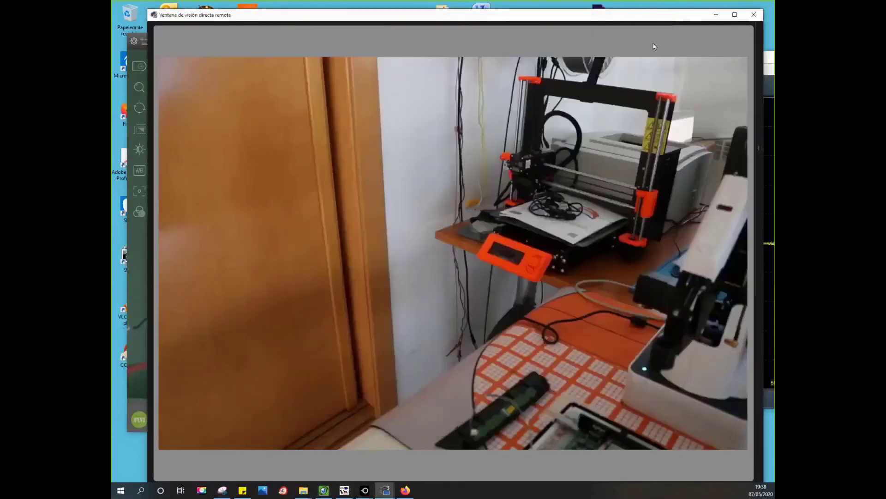
pyautogui.click(716, 14)
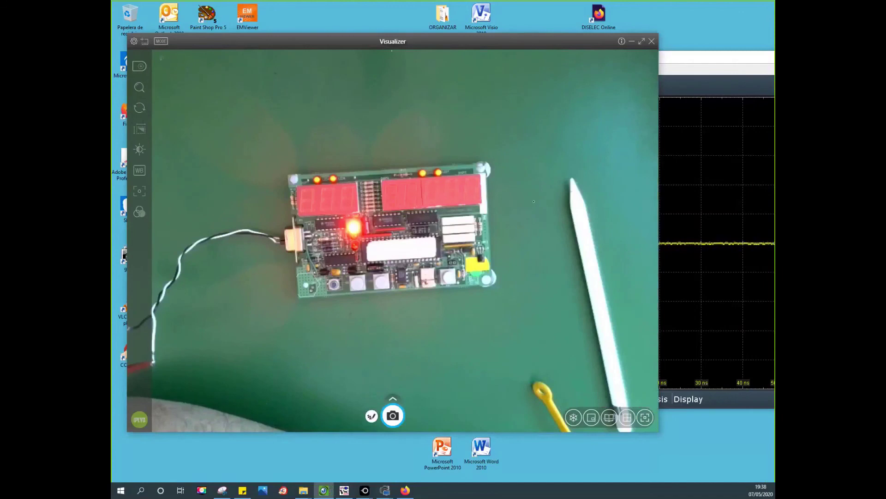
pyautogui.click(546, 61)
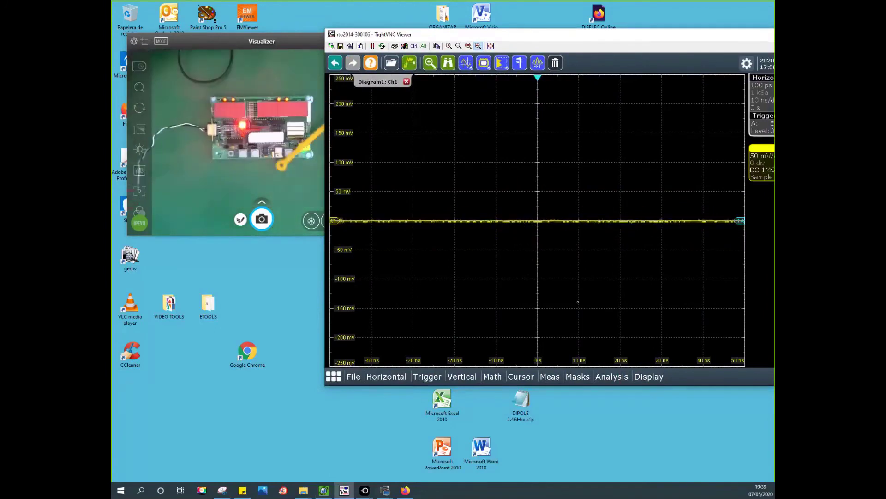
# Step: Move the board camera window to the lower left, then bring the oscilloscope viewer forward
pyautogui.click(300, 43)
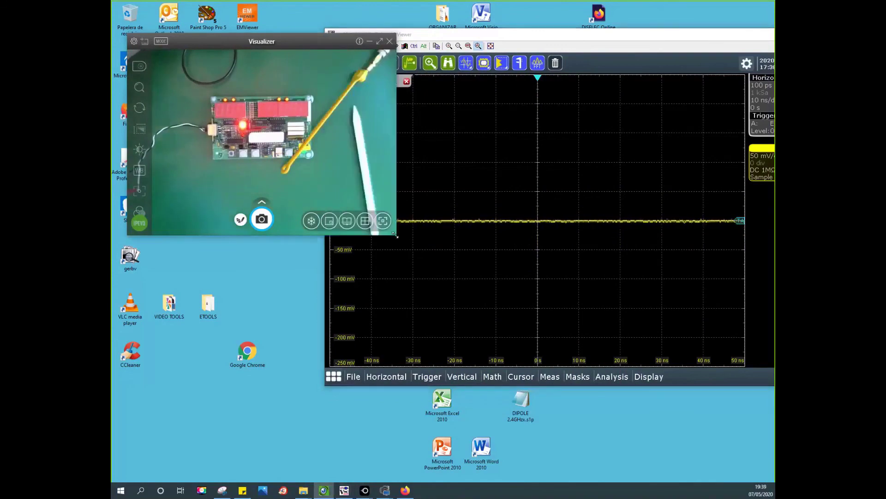
pyautogui.moveTo(230, 41); pyautogui.dragTo(246, 253)
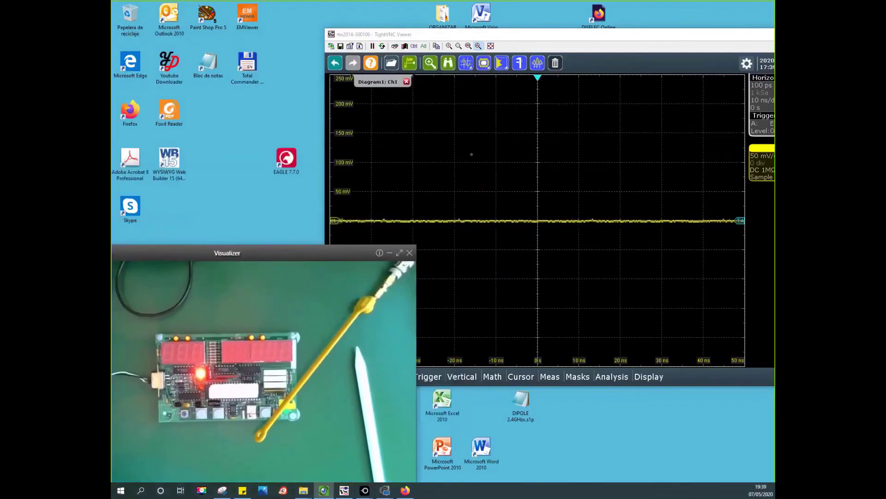
pyautogui.click(485, 36)
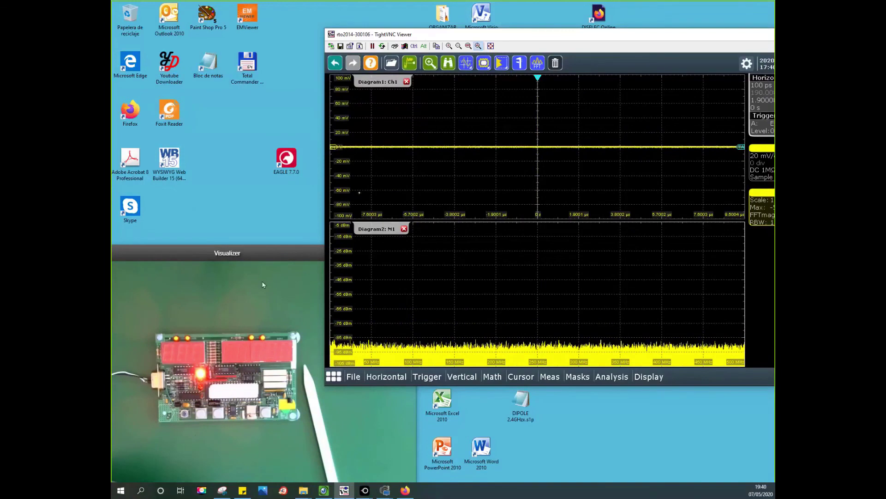
# Step: Switch Visualizer's full-screen feed to the other camera showing the board on the orange mat
pyautogui.doubleClick(278, 248)
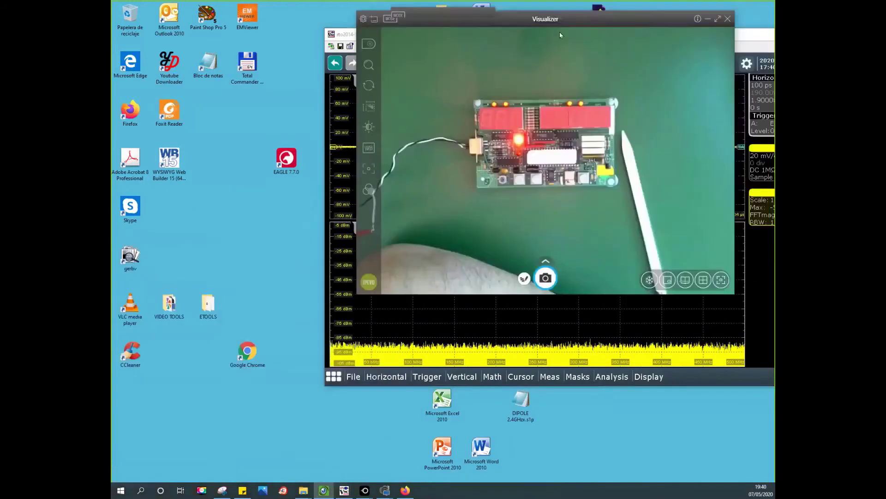
pyautogui.click(646, 49)
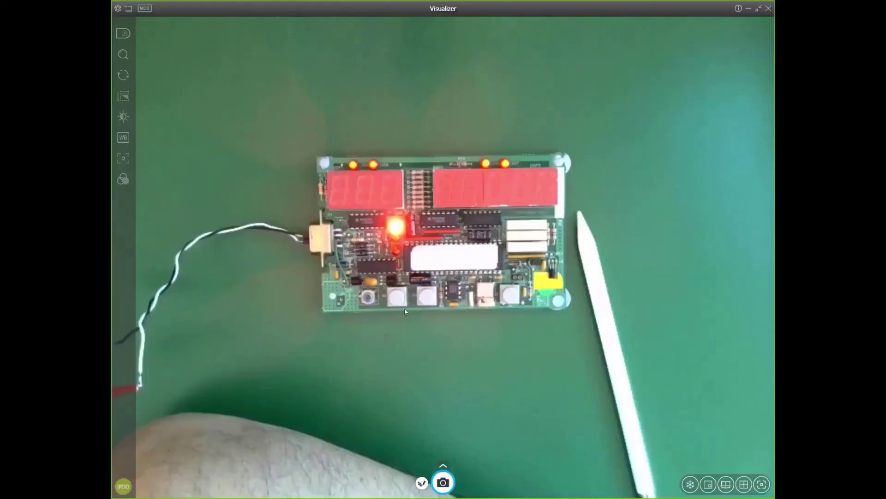
pyautogui.click(129, 35)
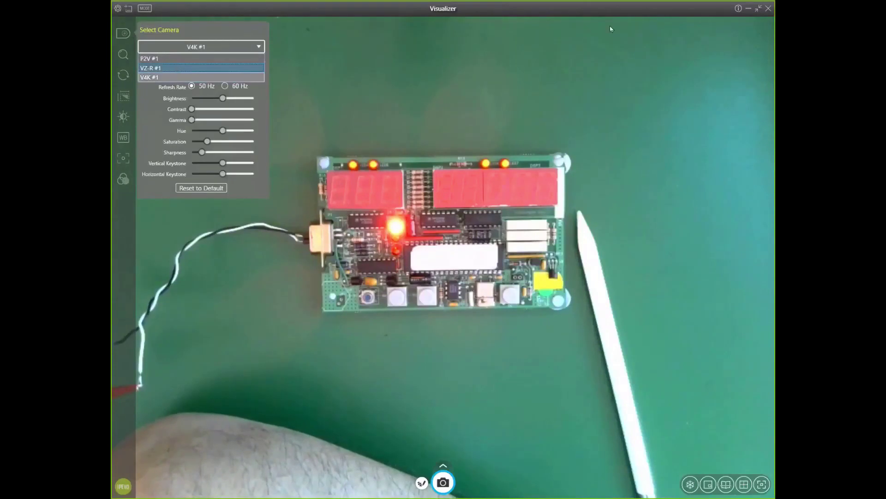
pyautogui.doubleClick(722, 20)
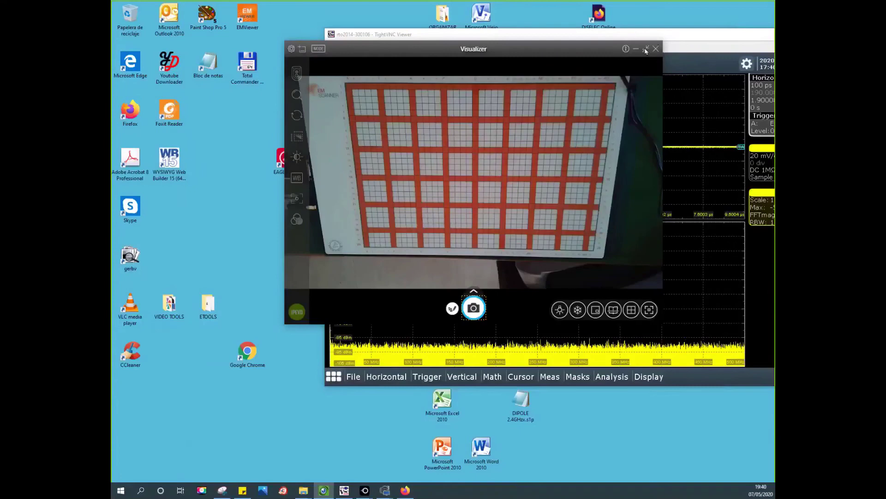
pyautogui.click(646, 49)
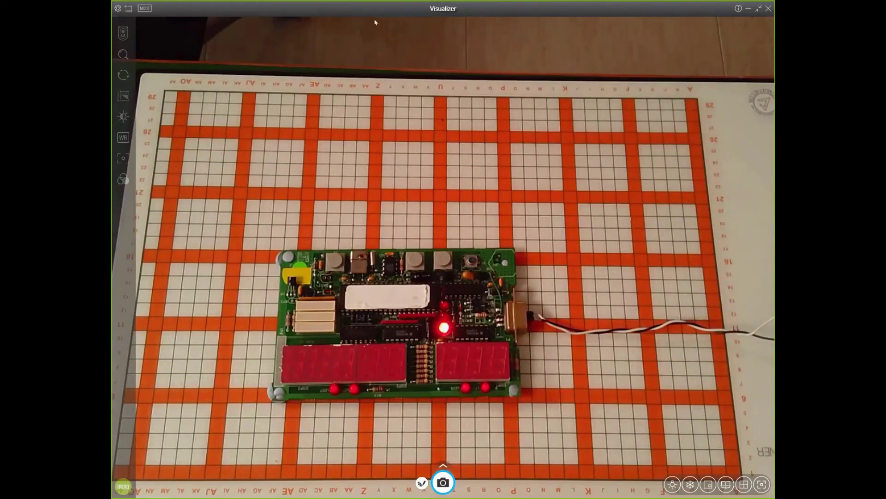
# Step: Accept the homing prompt, restore EMViewer to a window, and place the camera window top left
pyautogui.click(398, 217)
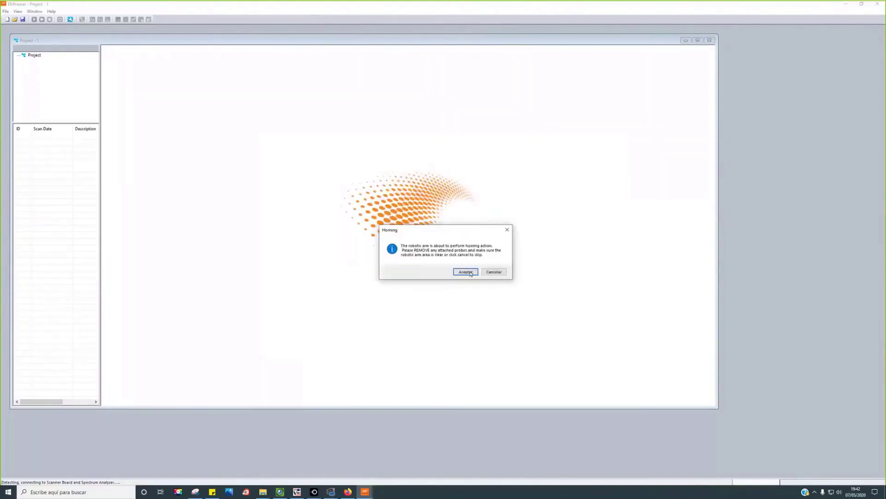
pyautogui.click(466, 272)
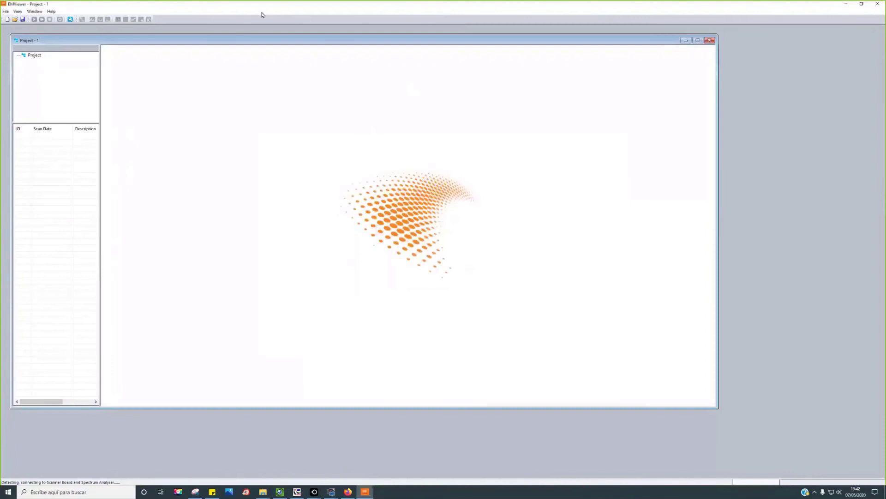
pyautogui.doubleClick(278, 6)
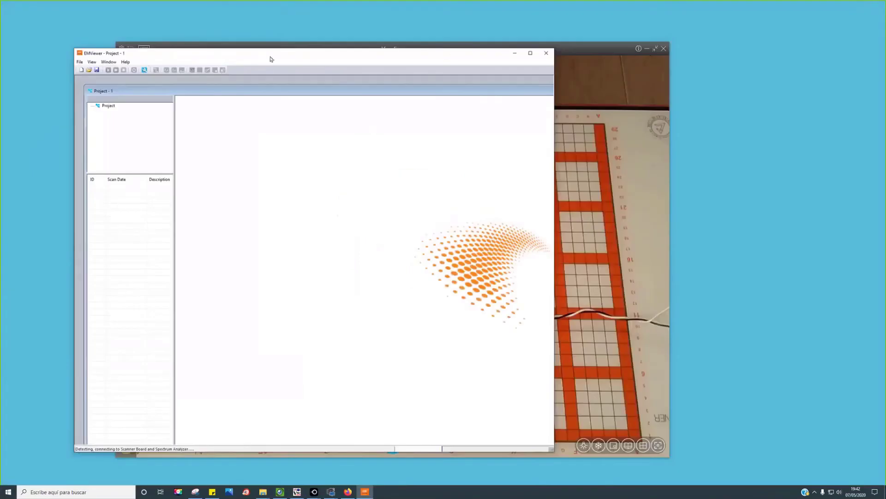
pyautogui.moveTo(226, 53); pyautogui.dragTo(419, 46)
pyautogui.moveTo(219, 62); pyautogui.dragTo(112, 26)
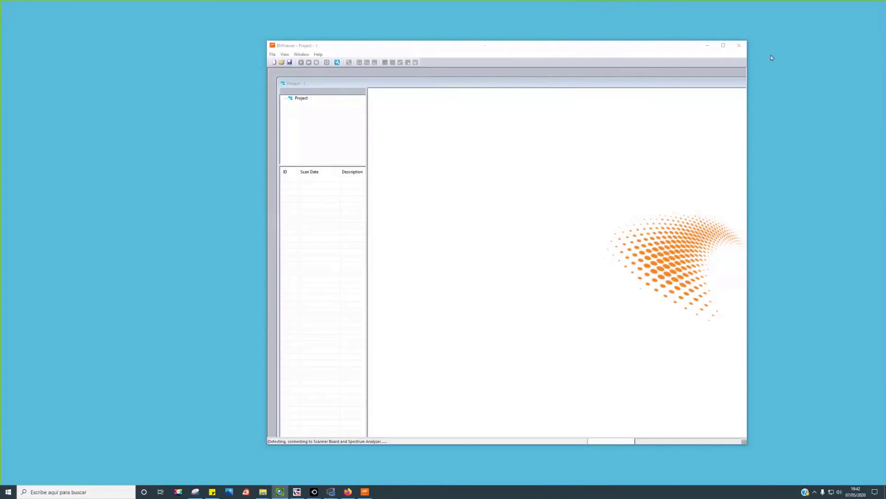
pyautogui.moveTo(270, 65); pyautogui.dragTo(114, 21)
# Step: Change the Visualizer camera rotation from 180° to 0° and shift EMViewer slightly left
pyautogui.click(368, 48)
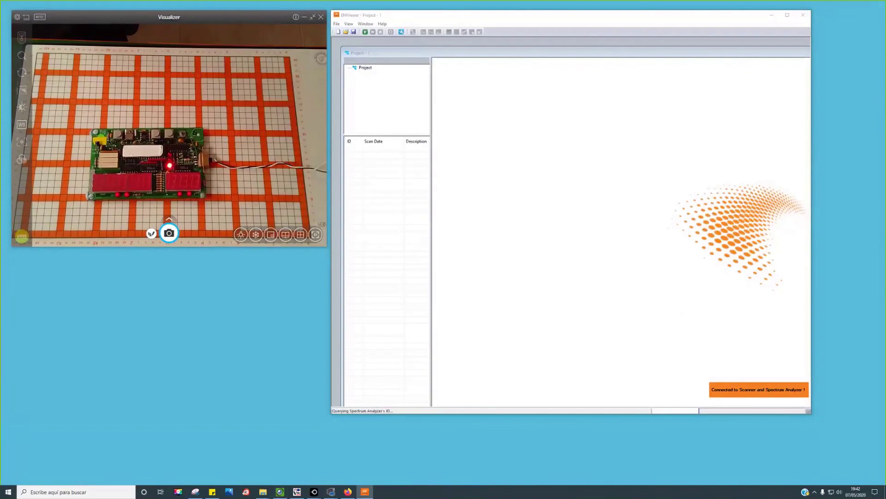
pyautogui.click(22, 73)
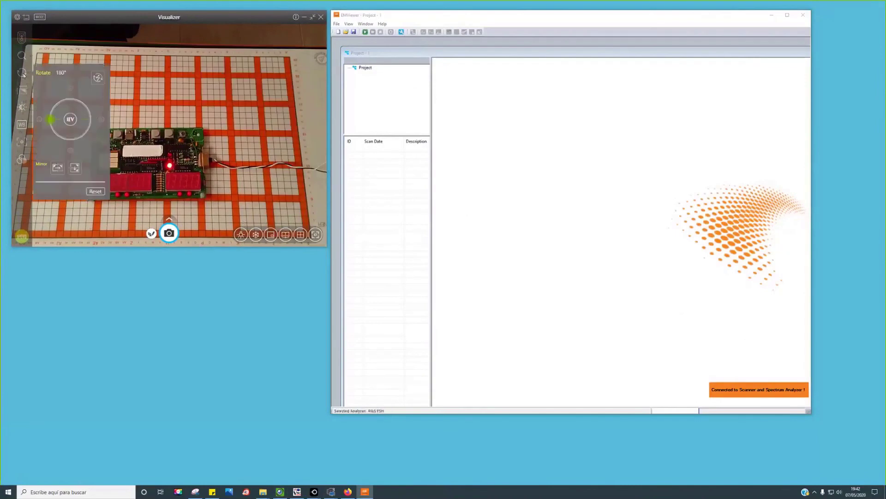
pyautogui.click(98, 120)
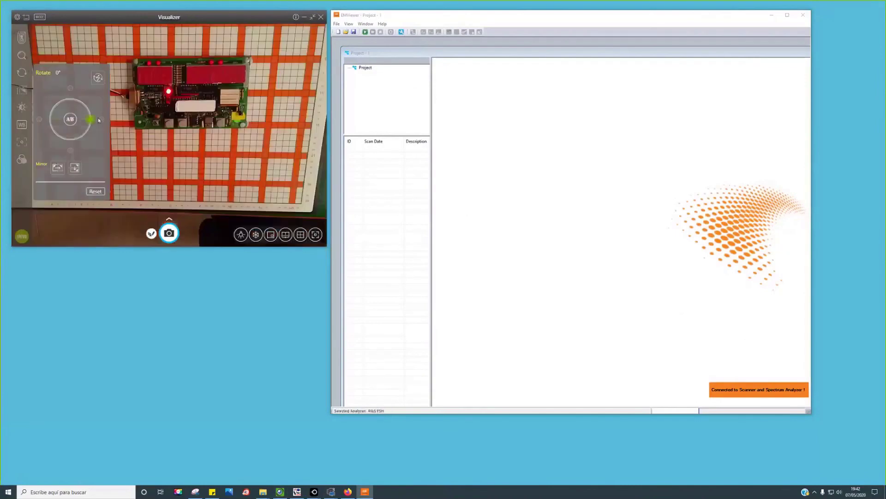
pyautogui.click(126, 135)
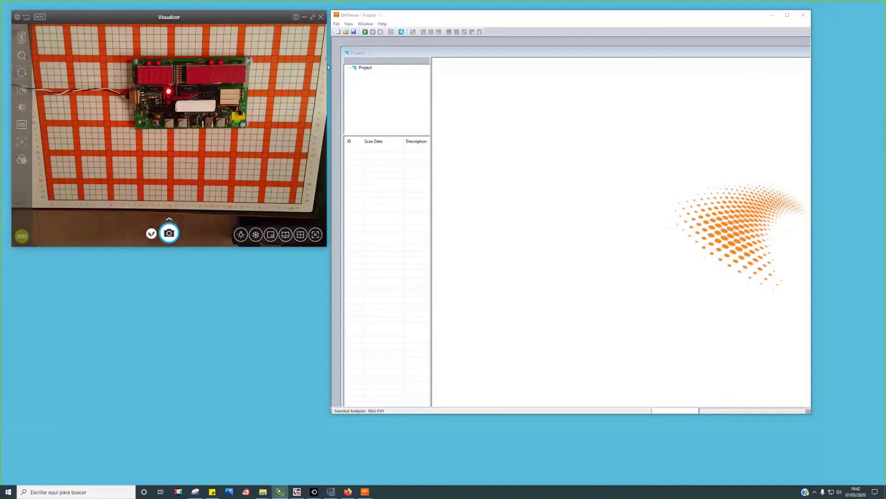
pyautogui.moveTo(328, 67); pyautogui.dragTo(318, 72)
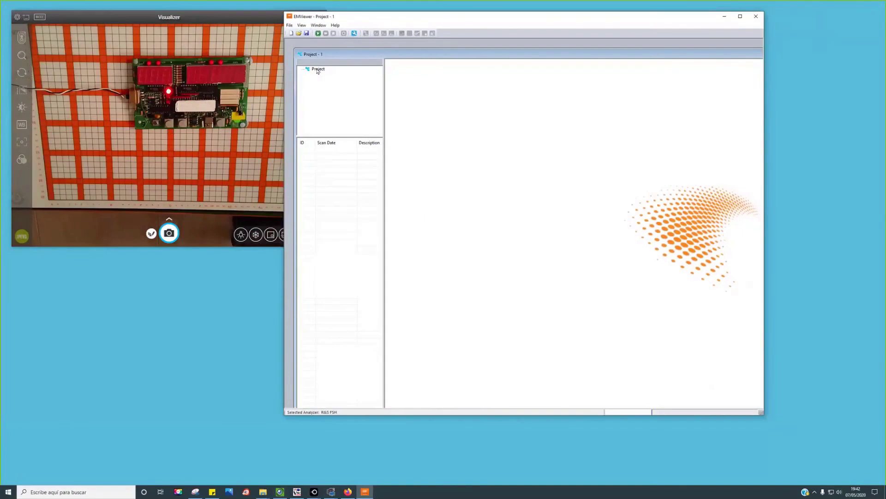
# Step: Set EMViewer's scanner type to EM Scanner S1 in Preferences
pyautogui.rightClick(318, 72)
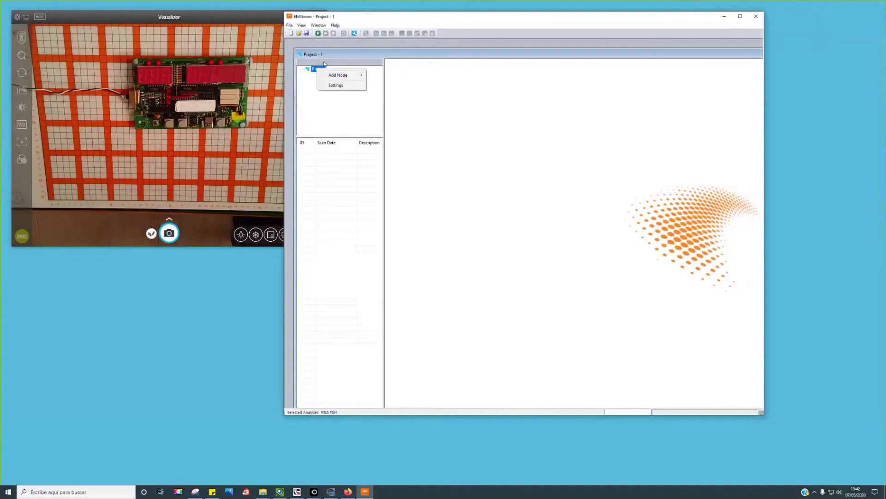
pyautogui.click(355, 33)
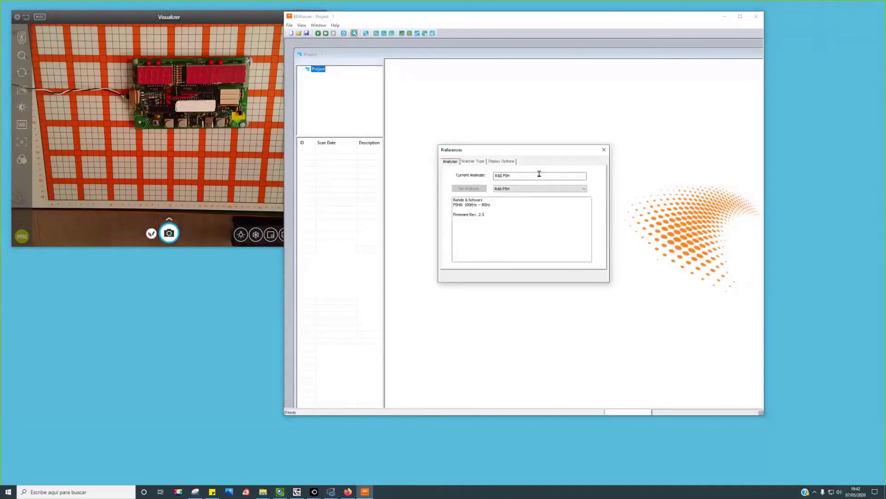
pyautogui.click(473, 161)
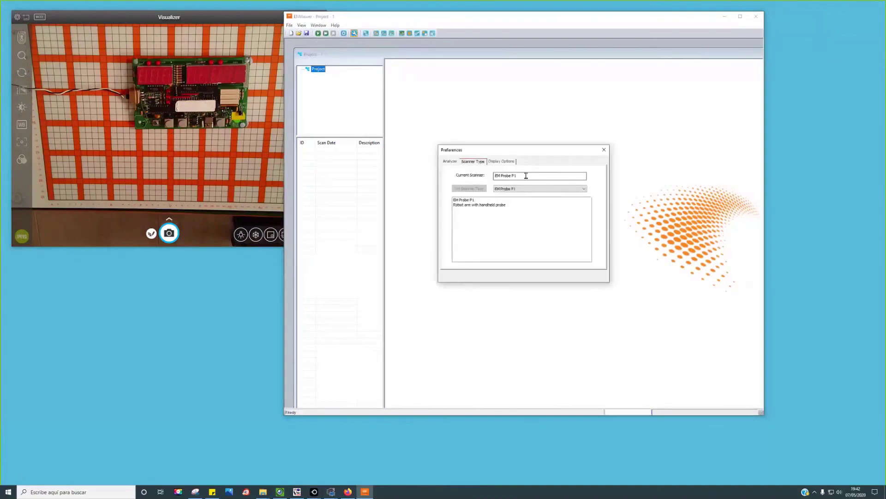
pyautogui.click(528, 189)
pyautogui.click(526, 199)
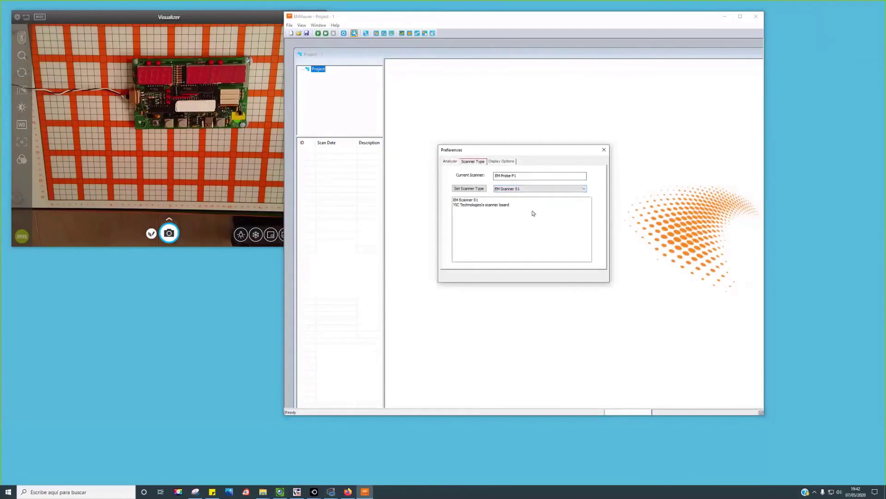
pyautogui.click(482, 190)
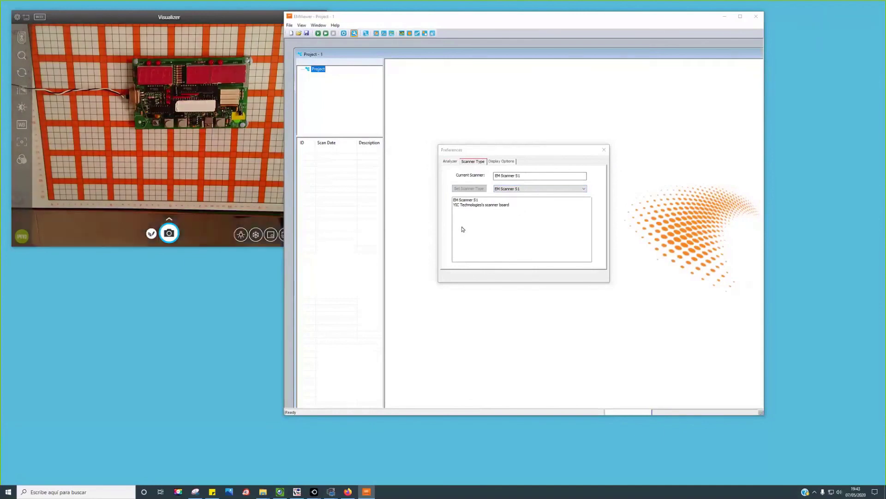
pyautogui.click(605, 151)
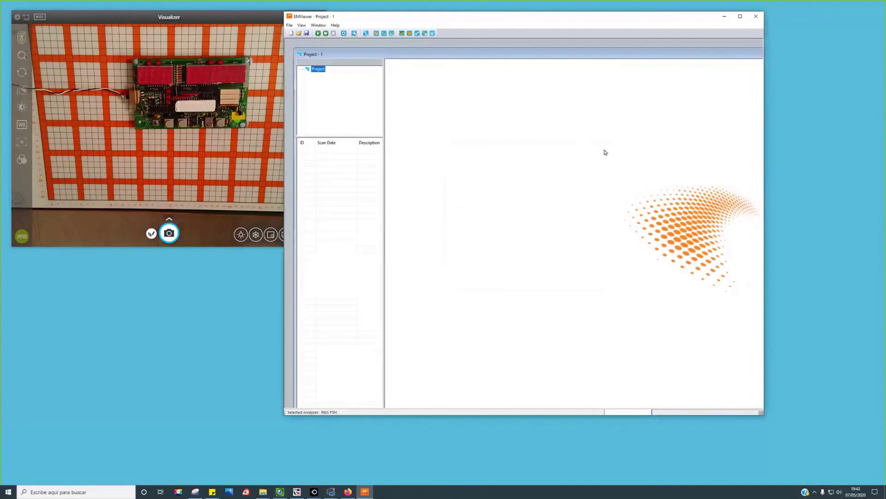
# Step: Add a Spectral node to the project
pyautogui.rightClick(319, 71)
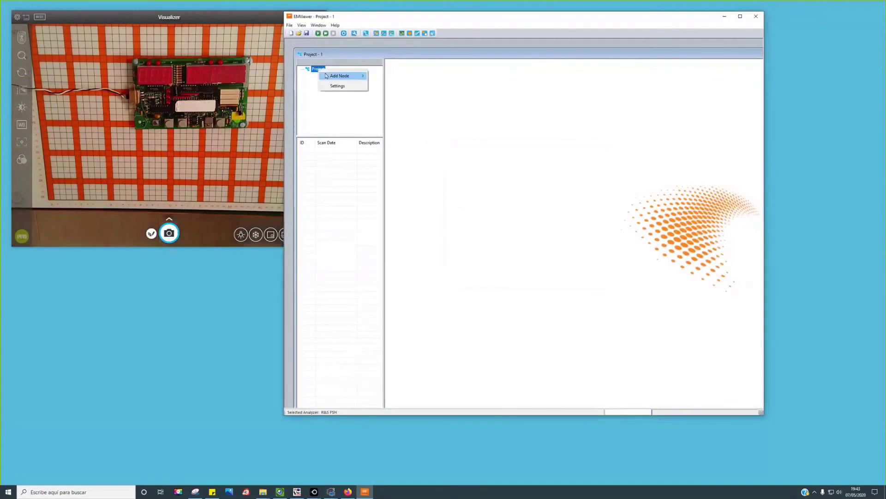
pyautogui.moveTo(344, 76)
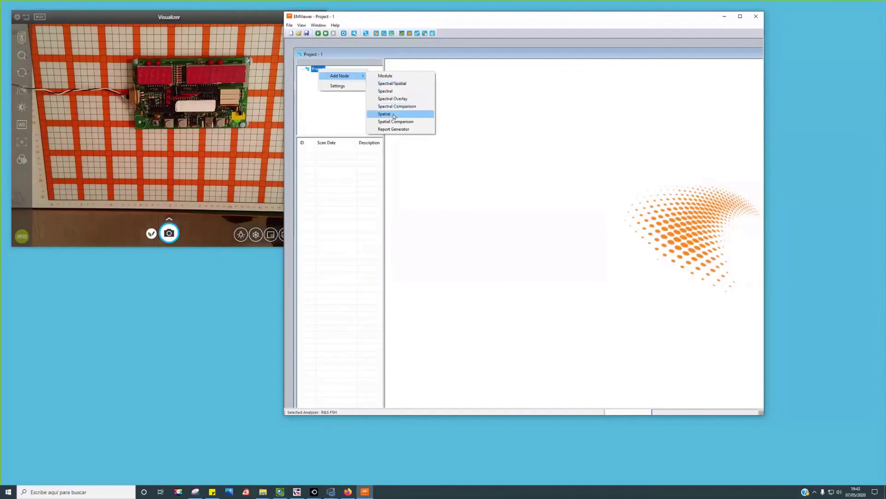
pyautogui.click(392, 92)
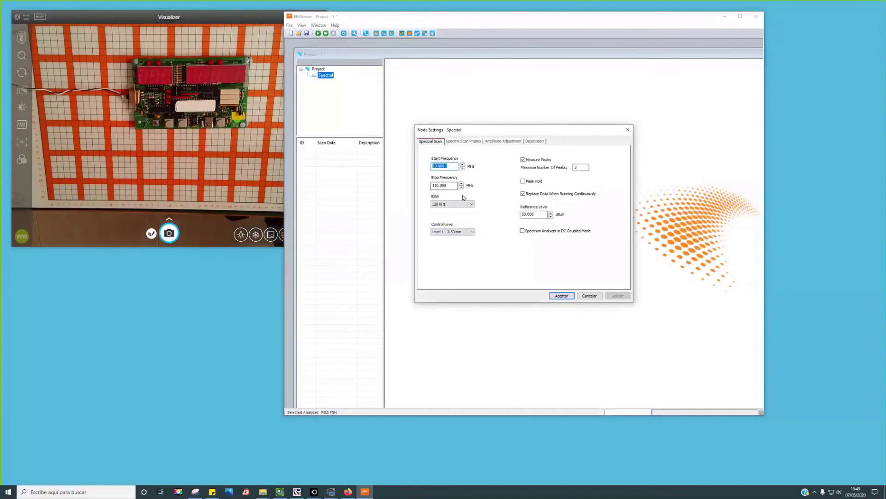
# Step: Check the 10–120 MHz span and 120 kHz RBW, and set Maximum Number Of Peaks to 4
pyautogui.click(438, 185)
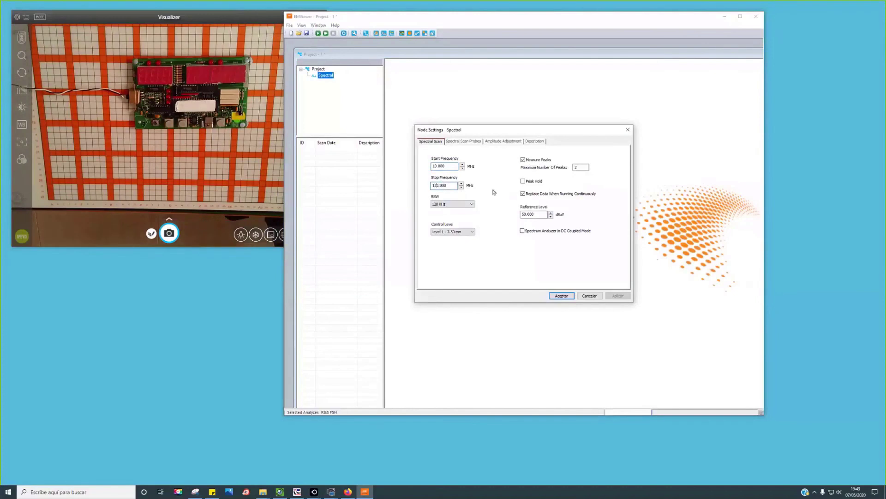
pyautogui.click(453, 204)
pyautogui.hotkey('shift', 'Tab')
pyautogui.doubleClick(577, 166)
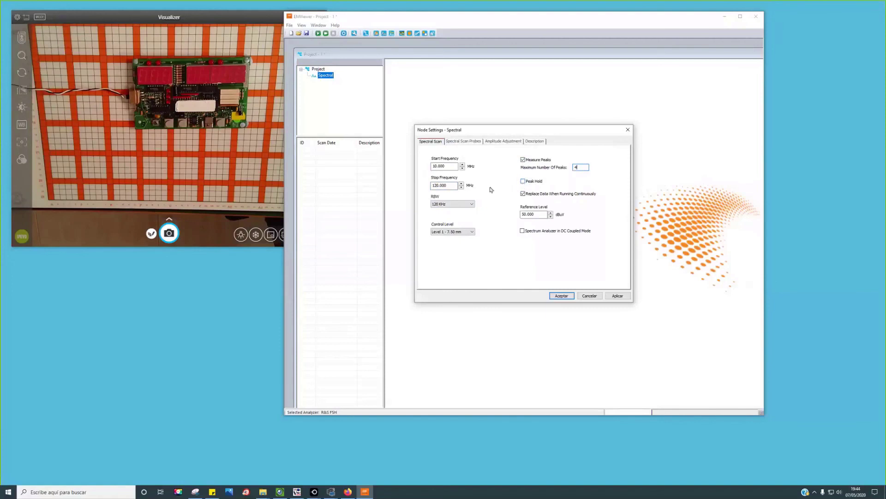
pyautogui.click(466, 143)
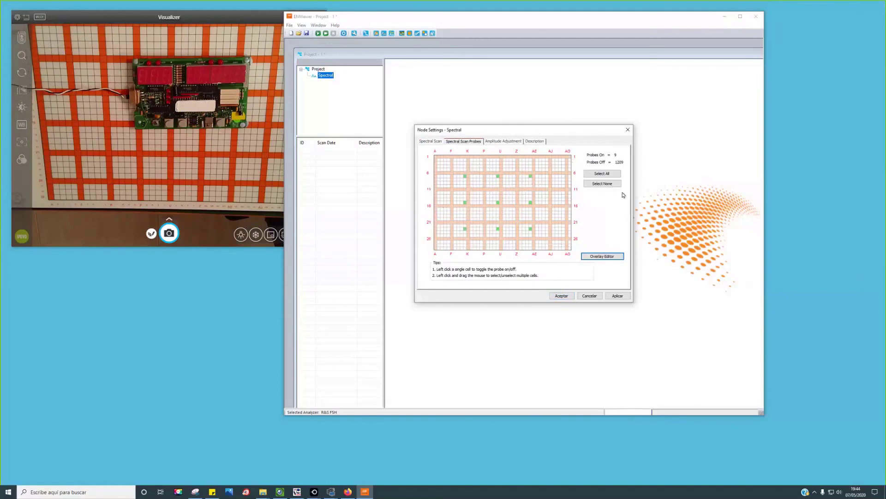
# Step: Clear all probes, try enabling the P–AE, rows 6–15 block, then clear it again
pyautogui.click(605, 185)
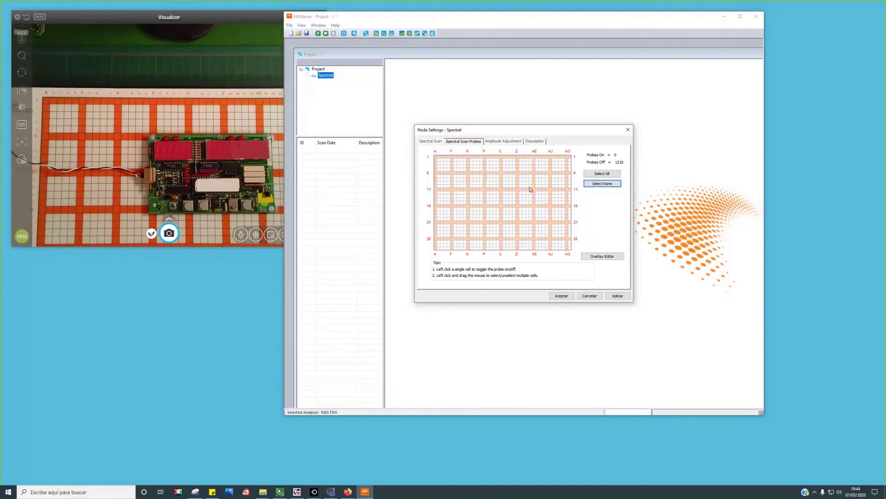
pyautogui.moveTo(530, 192)
pyautogui.mouseDown()
pyautogui.moveTo(539, 192)
pyautogui.moveTo(537, 208)
pyautogui.mouseUp()
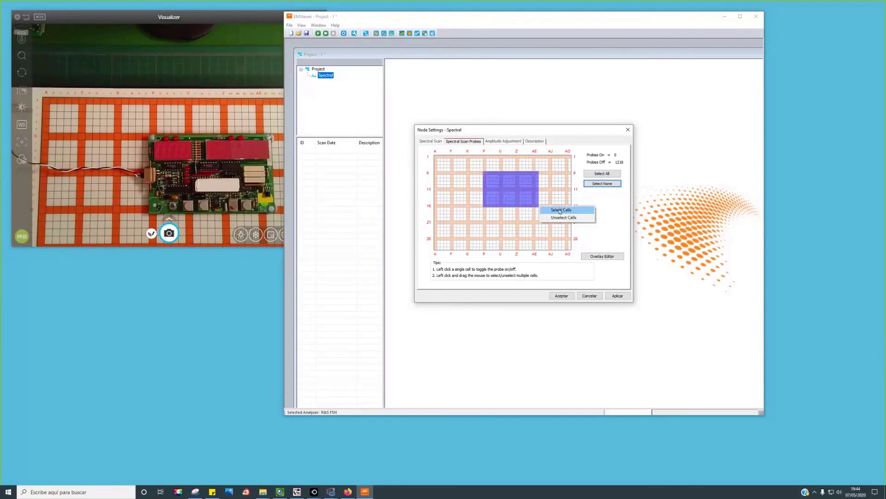
pyautogui.click(571, 210)
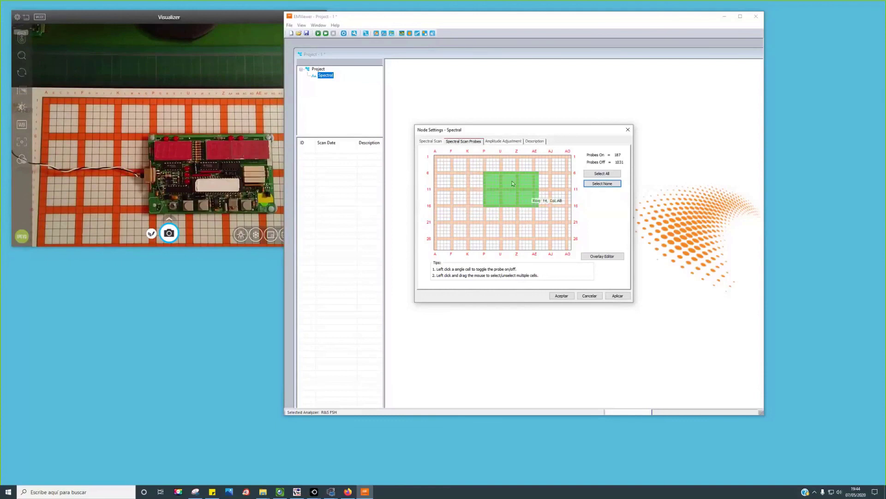
pyautogui.click(602, 186)
# Step: Enable a dozen individual probes: corners P,6, P,16, AE,16, AE,6 plus scattered inner cells
pyautogui.click(484, 172)
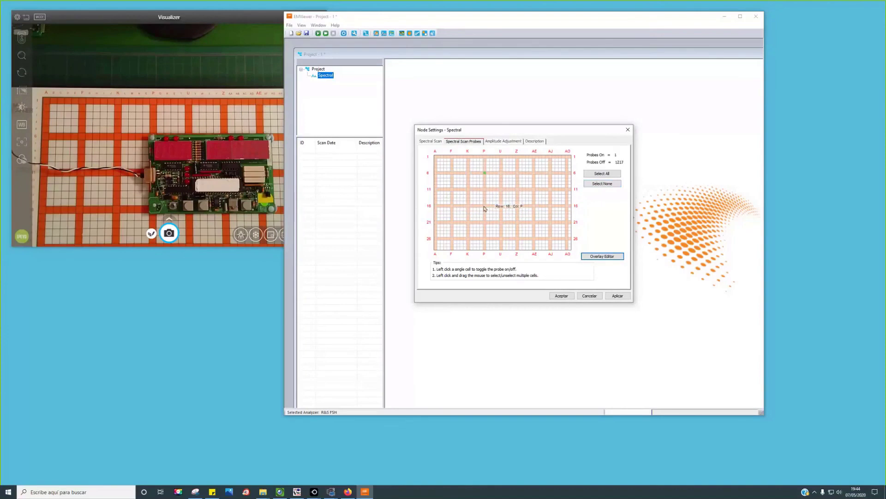
pyautogui.click(485, 208)
pyautogui.click(535, 206)
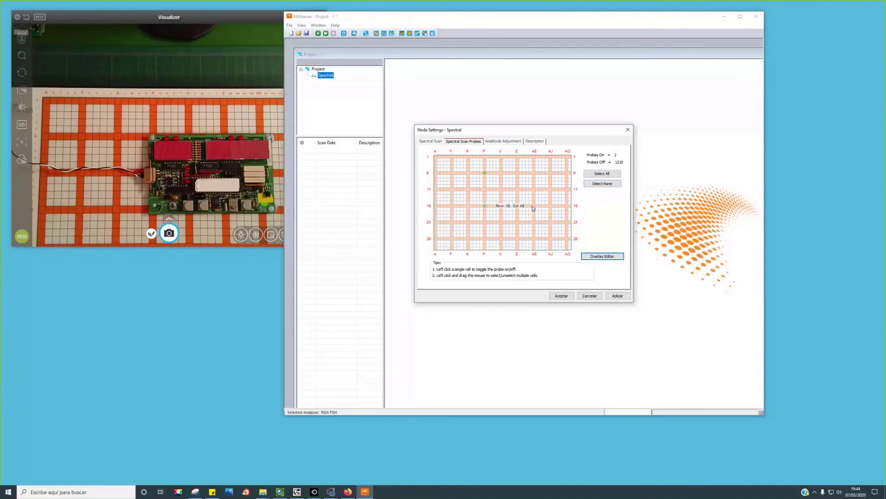
pyautogui.click(537, 173)
pyautogui.click(514, 186)
pyautogui.click(537, 205)
pyautogui.click(527, 199)
pyautogui.click(528, 192)
pyautogui.click(514, 198)
pyautogui.click(498, 196)
pyautogui.click(498, 180)
pyautogui.click(521, 180)
# Step: Review the Amplitude and Description tabs and accept the node settings
pyautogui.click(501, 142)
pyautogui.click(536, 141)
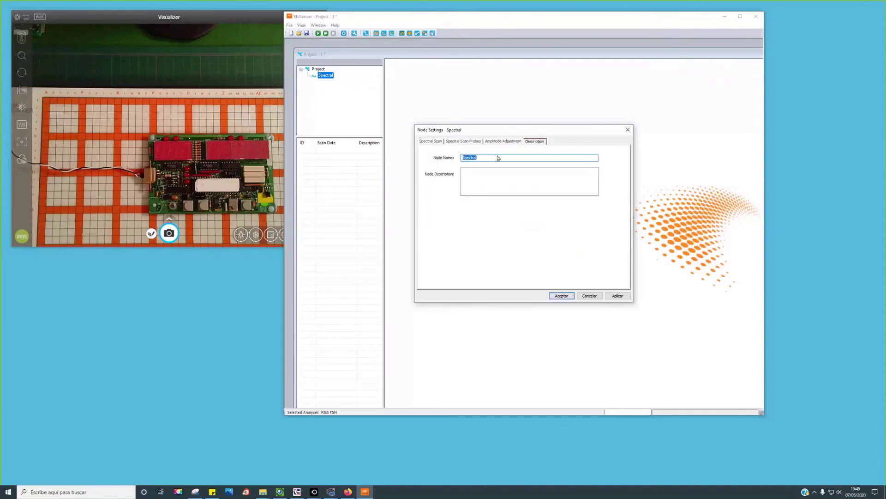
pyautogui.click(561, 296)
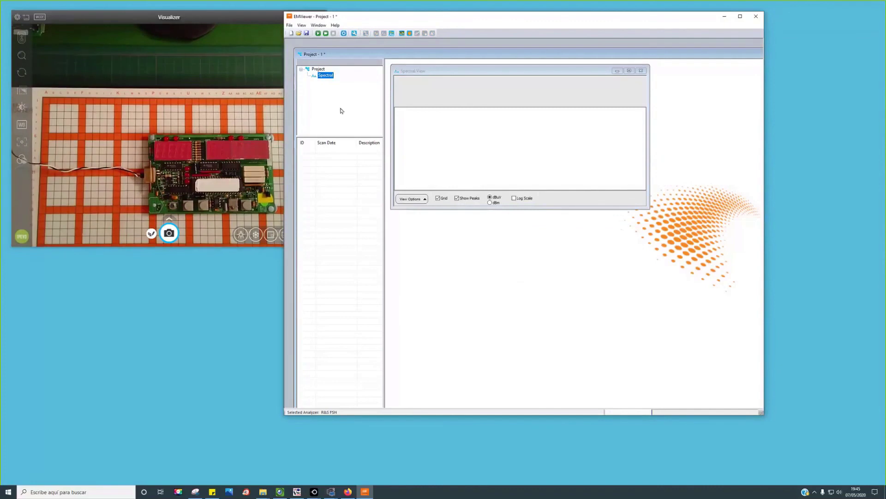
# Step: Run the 10–120 MHz spectral scan, then start a second scan
pyautogui.click(319, 33)
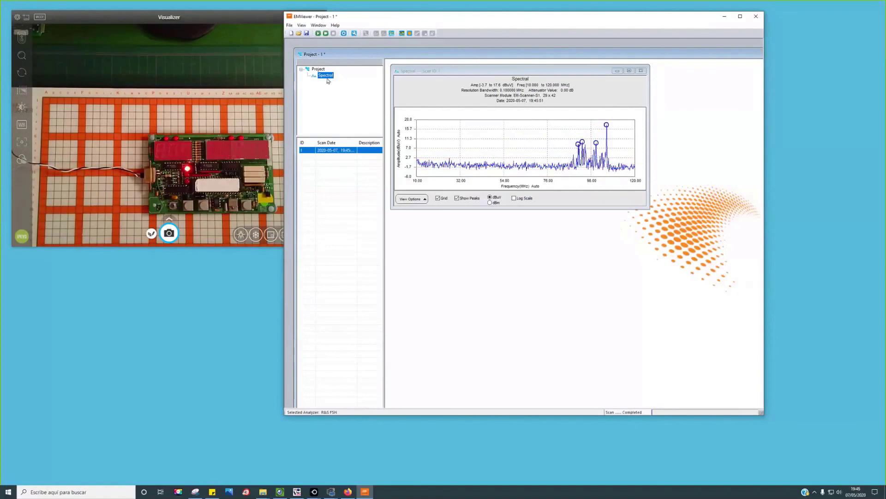
pyautogui.click(318, 33)
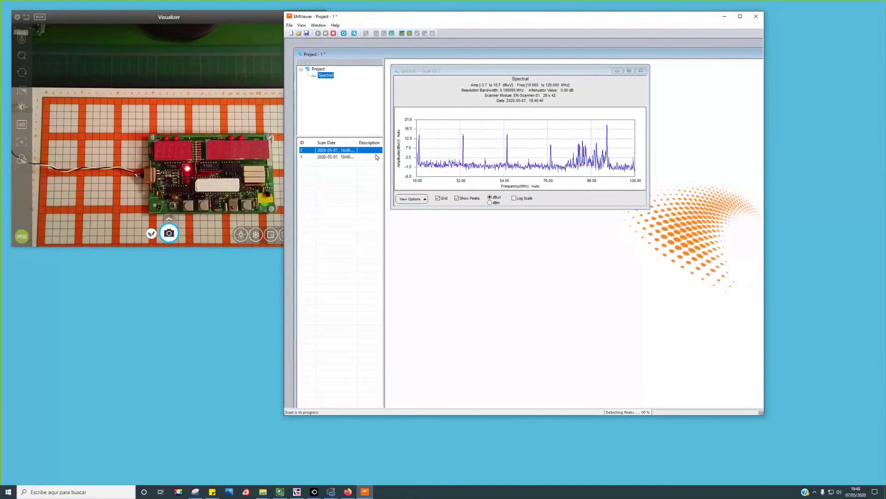
# Step: For the newest scan, turn off Auto Scale Amplitude and set the amplitude maximum to 19
pyautogui.click(344, 157)
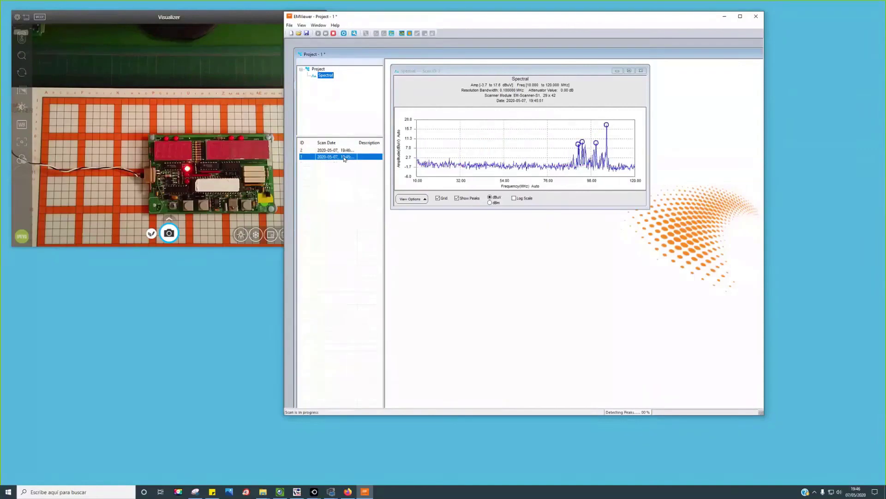
pyautogui.click(343, 151)
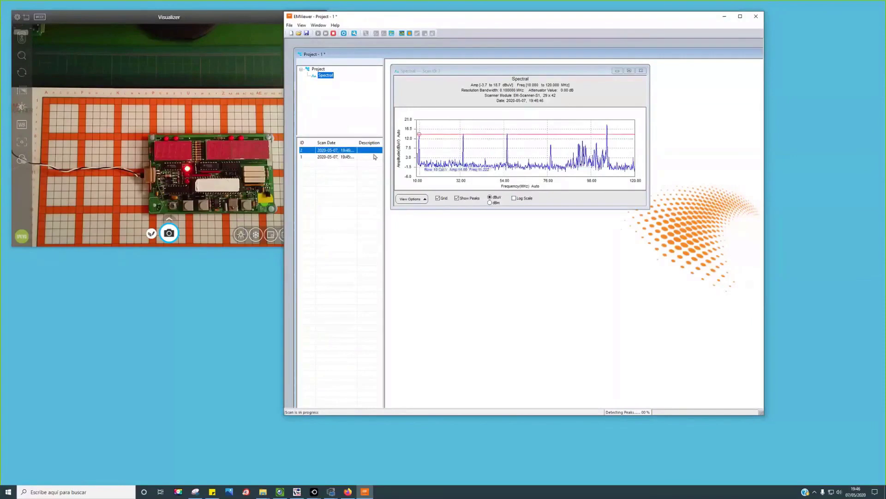
pyautogui.click(411, 198)
pyautogui.click(415, 174)
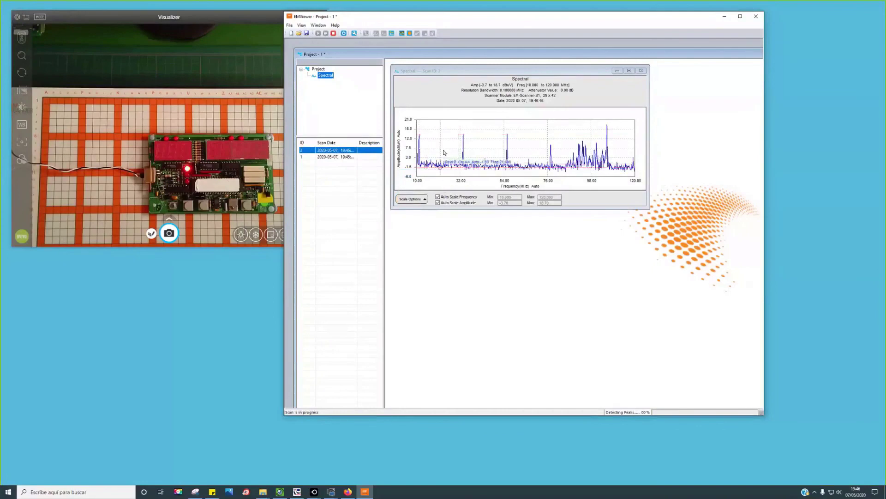
pyautogui.click(437, 203)
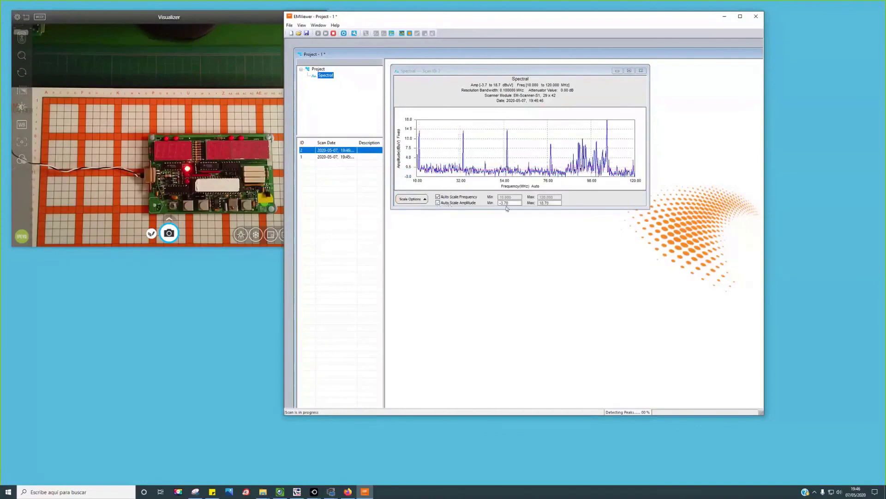
pyautogui.doubleClick(508, 203)
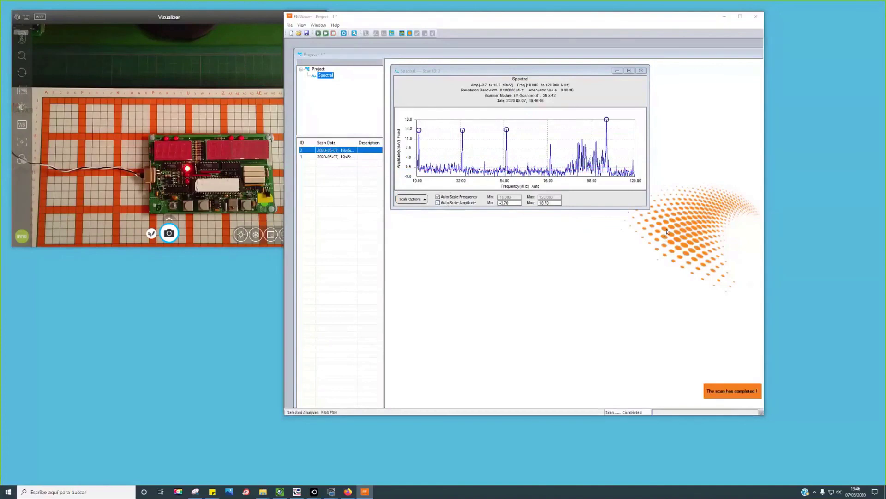
pyautogui.doubleClick(510, 203)
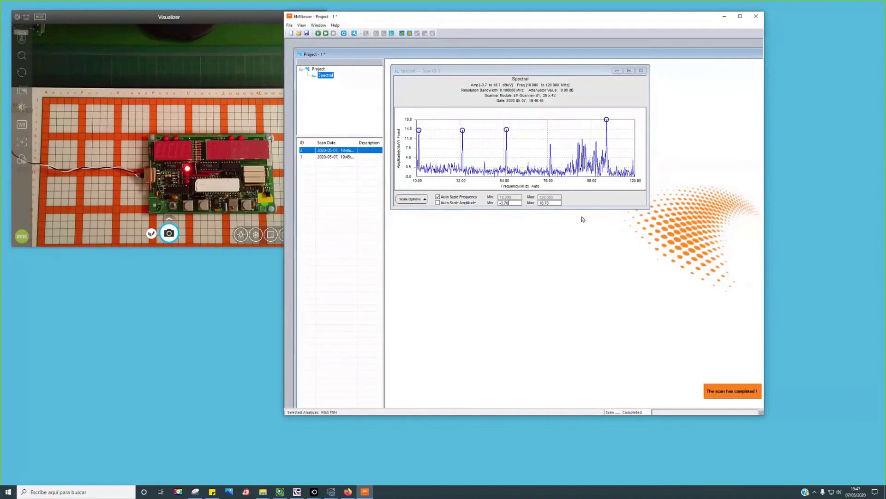
pyautogui.doubleClick(550, 204)
pyautogui.write('19')
pyautogui.press('Return')
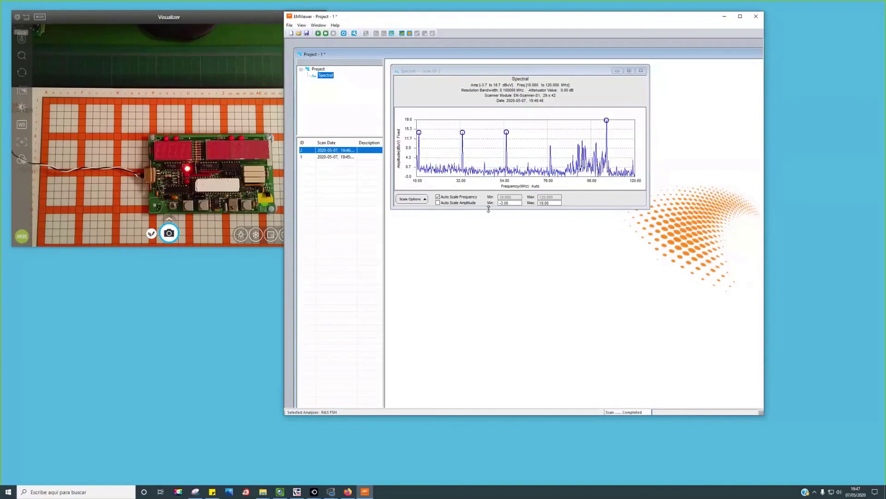
# Step: Give the first scan a fixed -3.00 to 19.00 amplitude scale and compare both scans
pyautogui.click(330, 158)
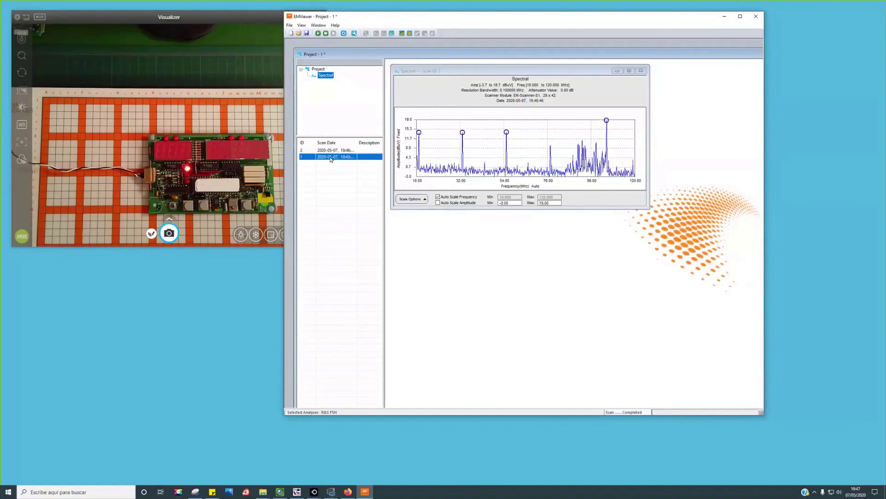
pyautogui.click(438, 203)
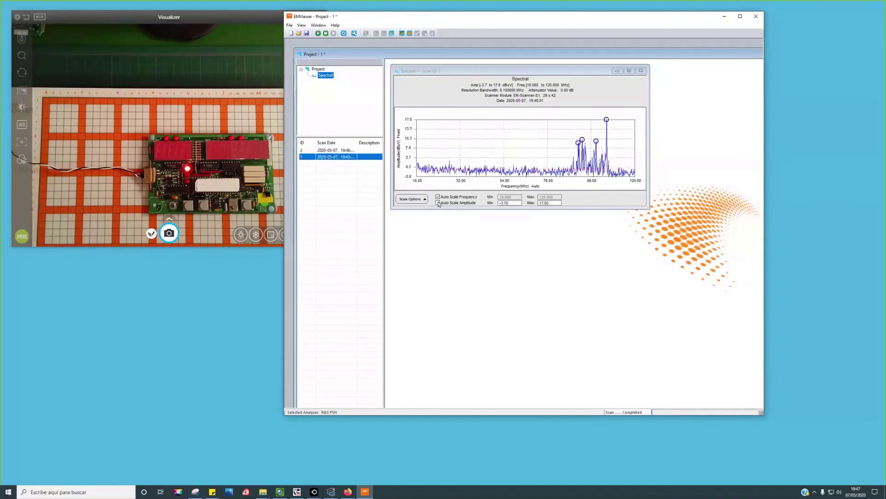
pyautogui.doubleClick(513, 203)
pyautogui.write('-3.00')
pyautogui.doubleClick(549, 200)
pyautogui.write('19.00')
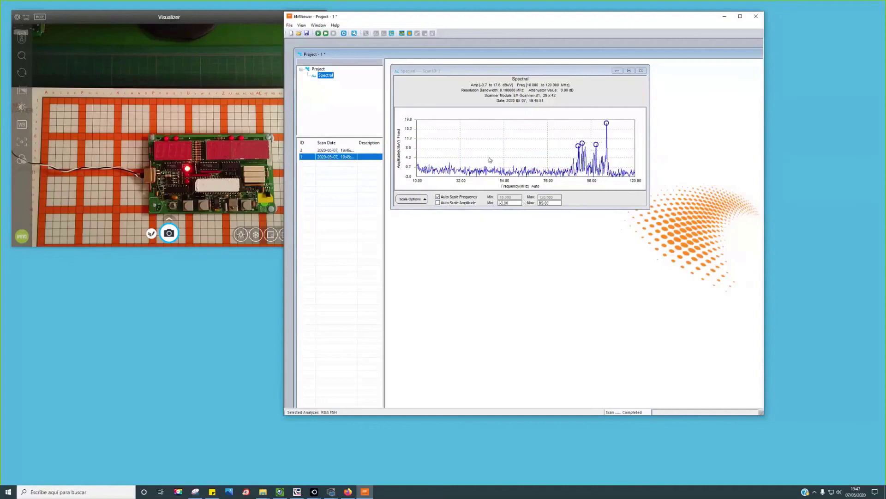
pyautogui.click(338, 152)
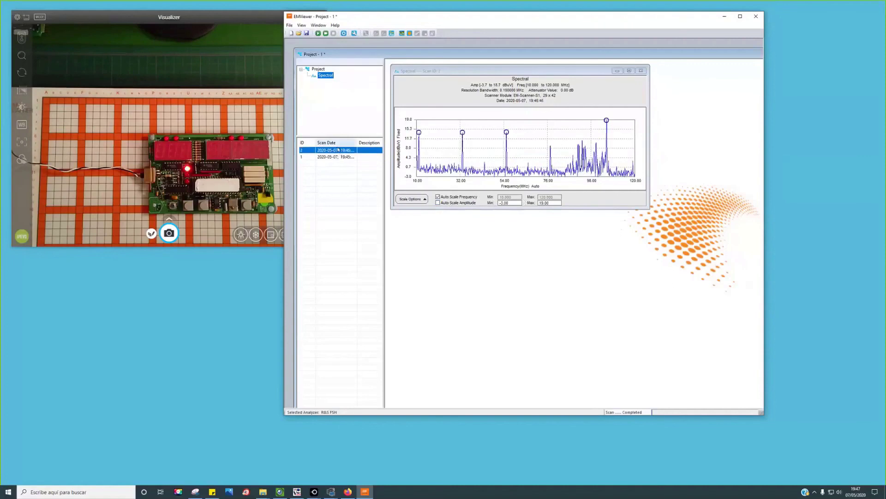
pyautogui.click(339, 156)
pyautogui.click(336, 152)
# Step: Add a Spectral Comparison node to the project, accepting the name Compare Spectral
pyautogui.rightClick(322, 69)
pyautogui.moveTo(364, 79)
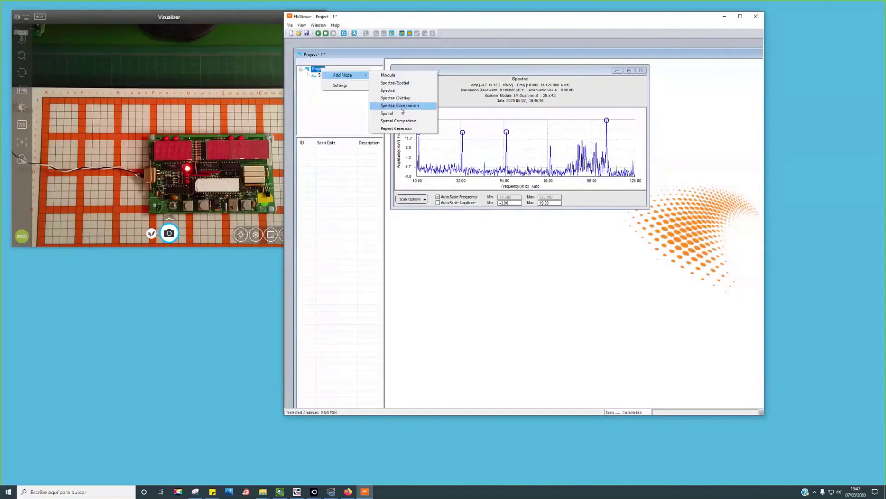
pyautogui.click(400, 107)
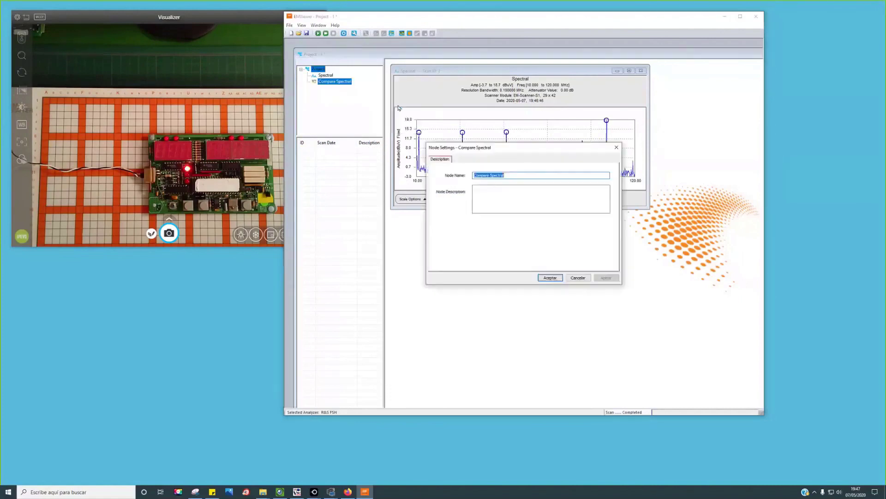
pyautogui.click(550, 278)
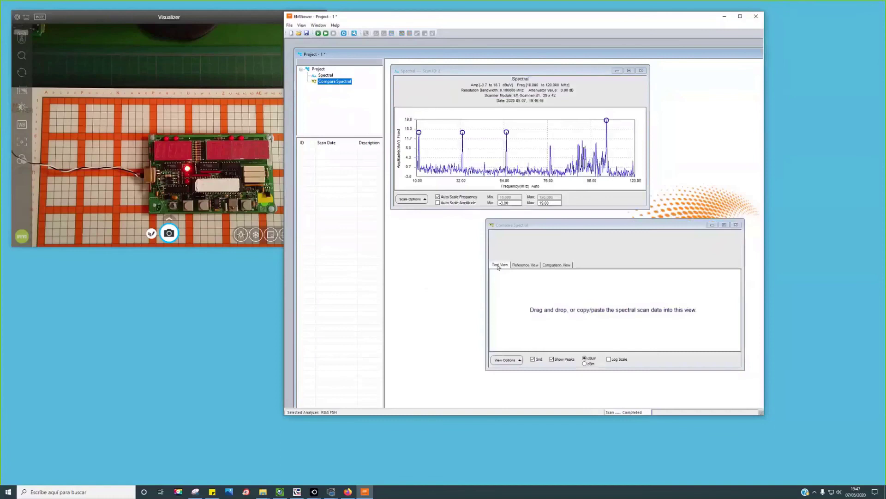
# Step: Look through the Reference and Comparison panes, then pick scan 1 under the Spectral node
pyautogui.click(521, 266)
pyautogui.click(565, 265)
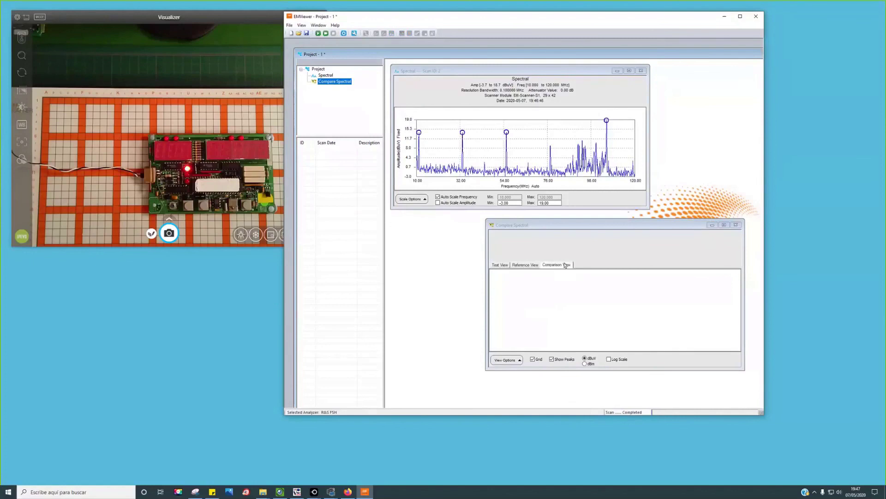
pyautogui.click(530, 267)
pyautogui.click(328, 77)
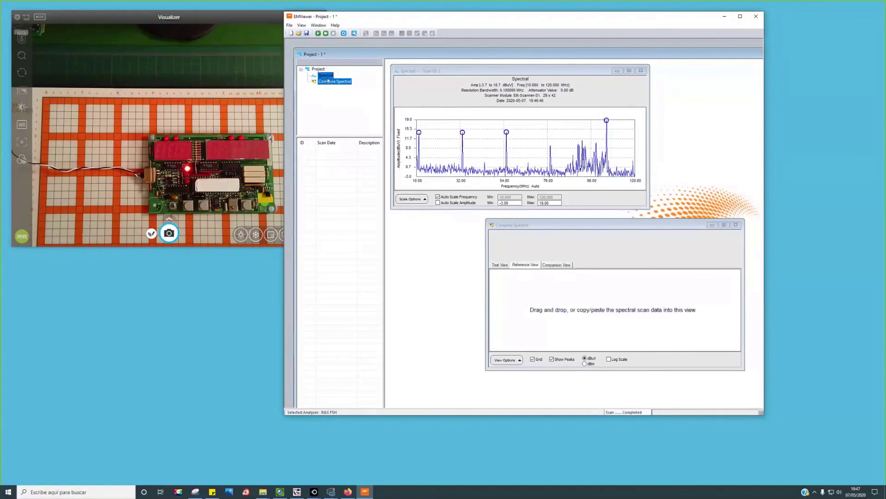
pyautogui.click(333, 157)
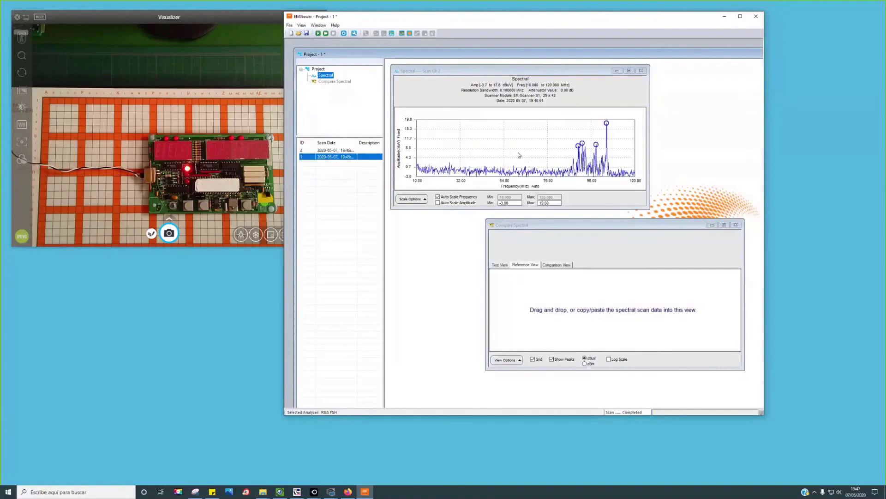
# Step: Load scan 1 as the reference spectrum and scan 2 as the test spectrum
pyautogui.moveTo(329, 160); pyautogui.dragTo(608, 321)
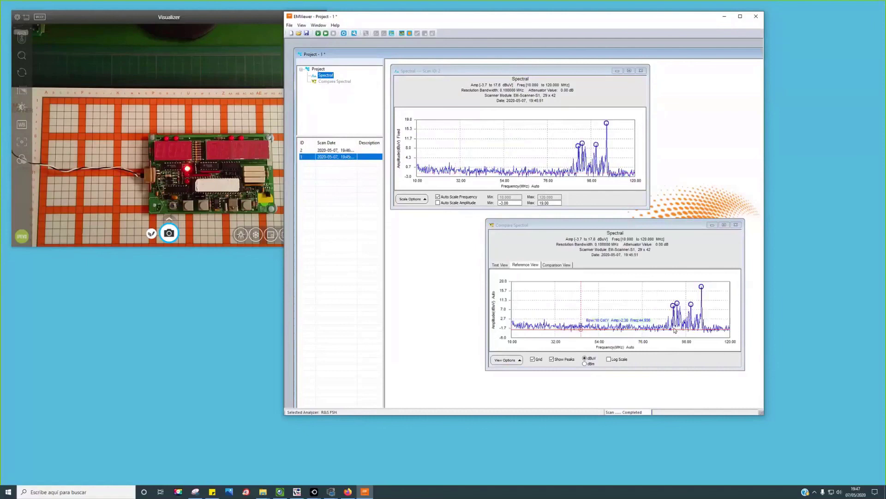
pyautogui.click(499, 265)
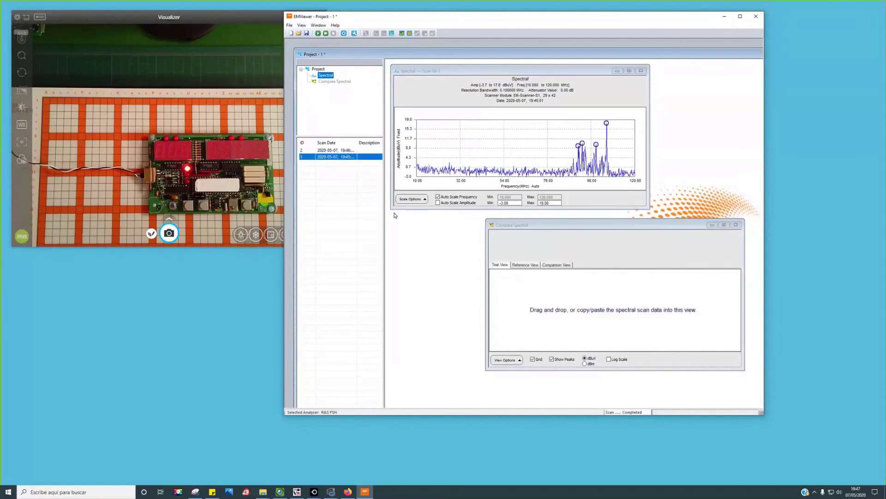
pyautogui.click(313, 151)
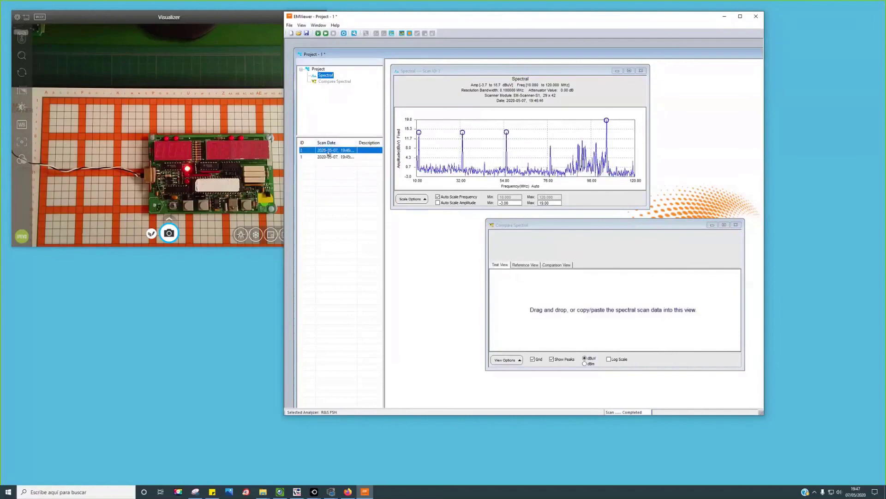
pyautogui.moveTo(326, 152); pyautogui.dragTo(576, 300)
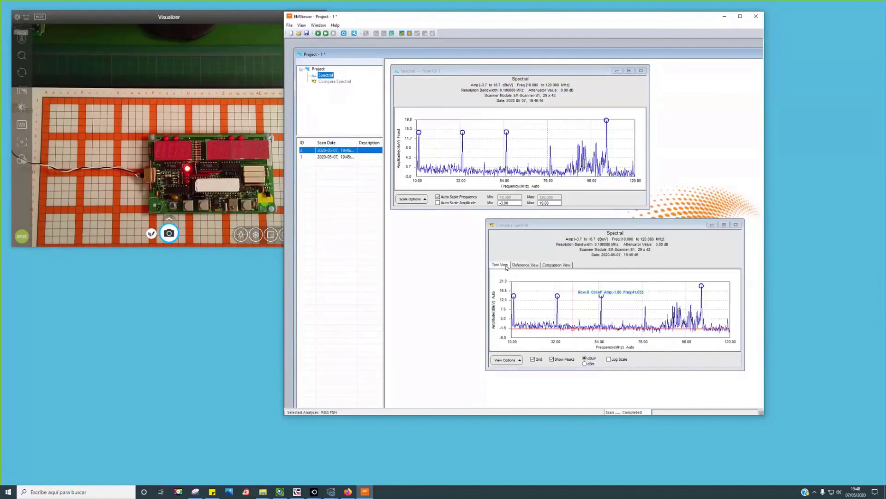
# Step: Read comparison markers near 15.8, 11 and 10.7 MHz, then close Compare Spectral
pyautogui.click(525, 267)
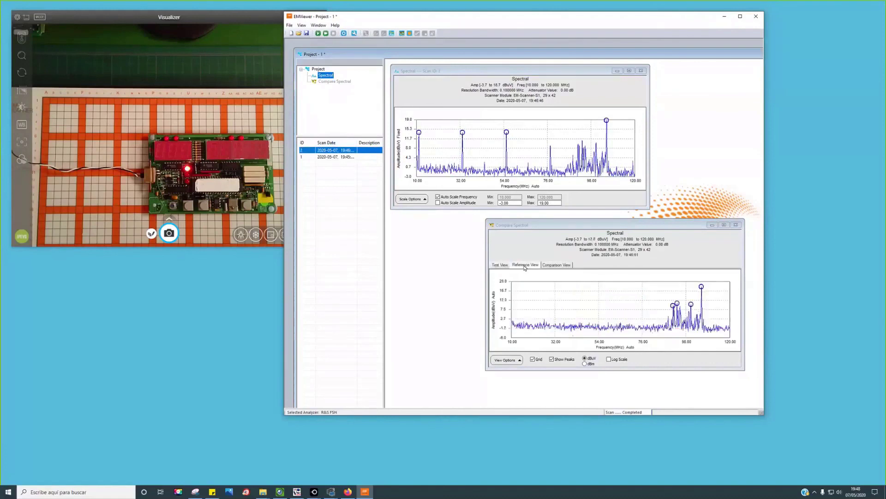
pyautogui.click(564, 265)
pyautogui.click(525, 290)
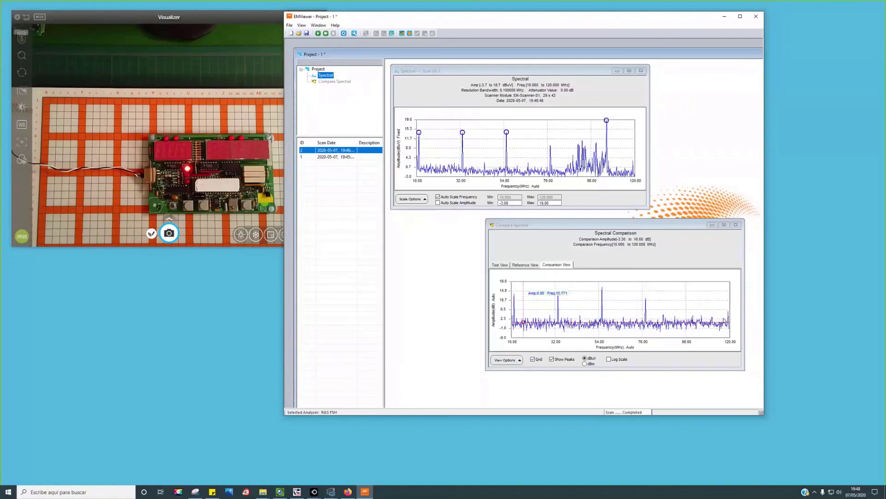
pyautogui.click(725, 322)
pyautogui.click(514, 294)
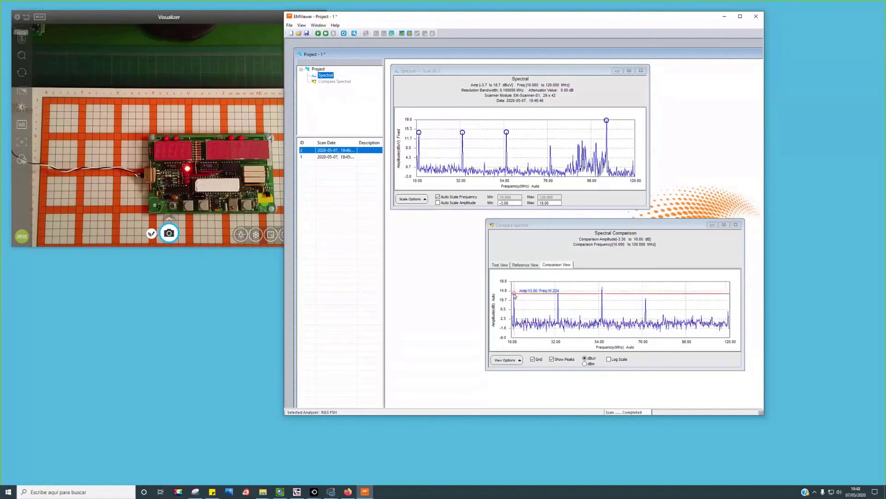
pyautogui.click(515, 295)
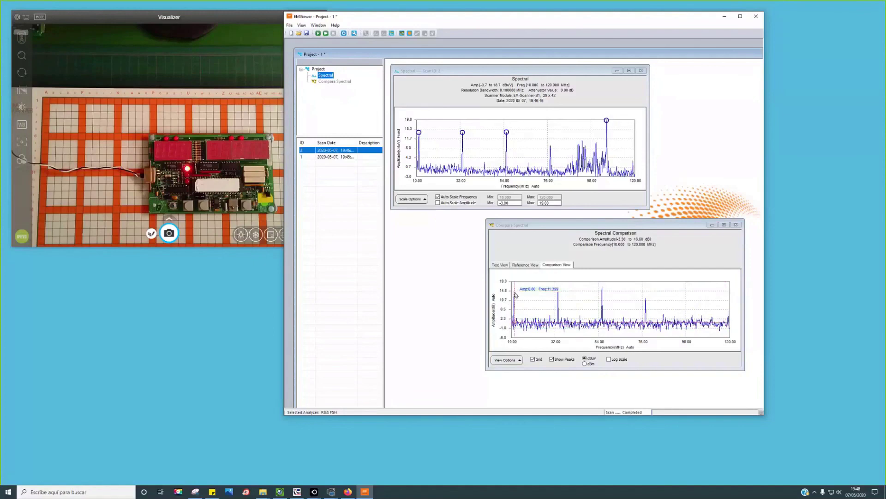
pyautogui.click(515, 296)
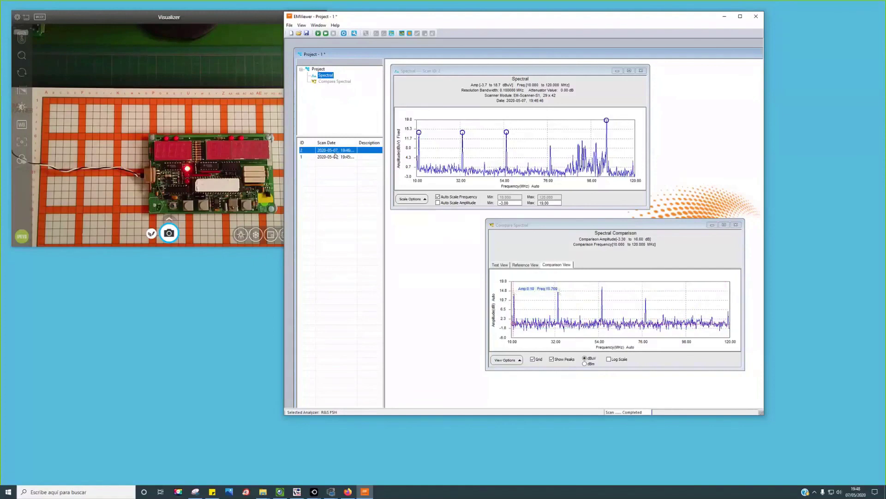
pyautogui.click(736, 225)
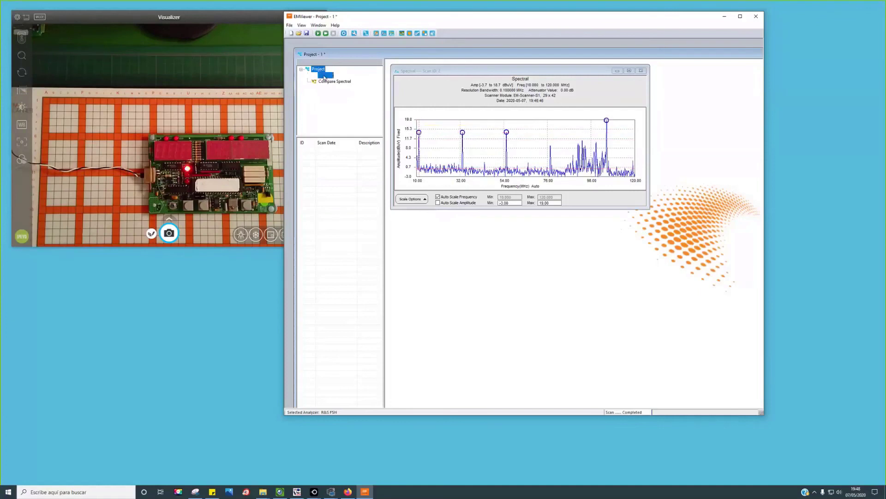
# Step: Add a Spatial node under the Spectral node
pyautogui.click(327, 76)
pyautogui.rightClick(327, 77)
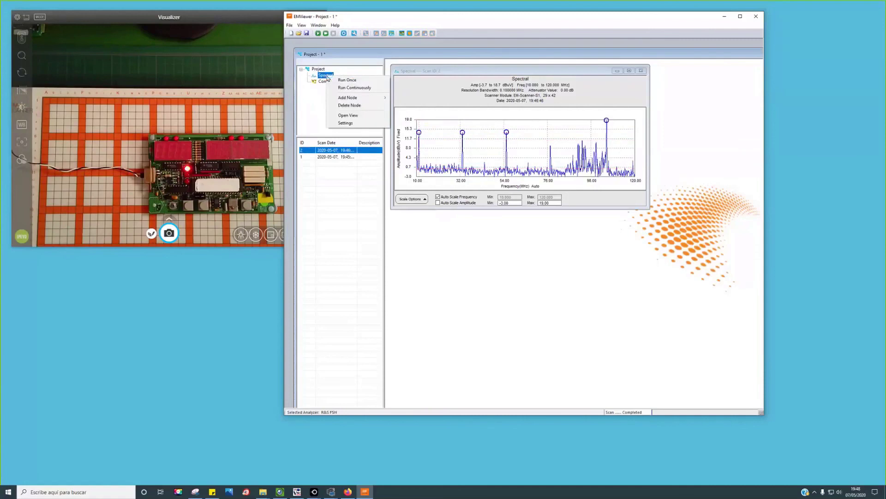
pyautogui.moveTo(341, 99)
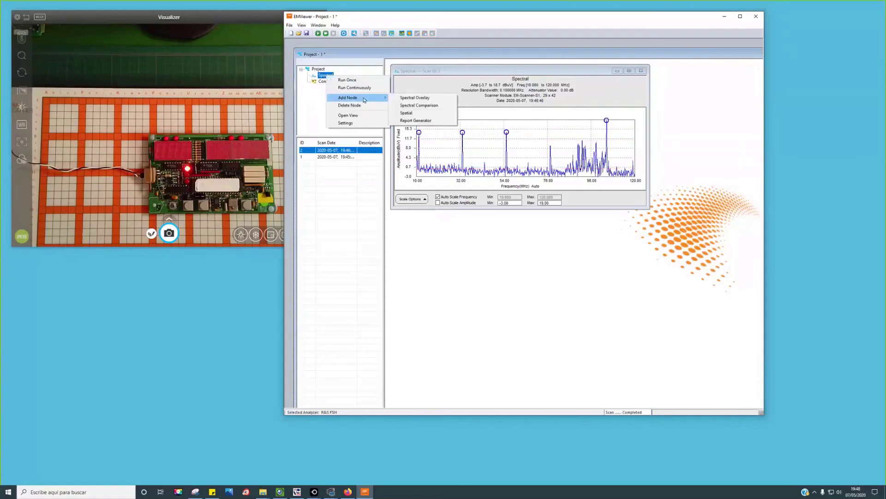
pyautogui.click(408, 113)
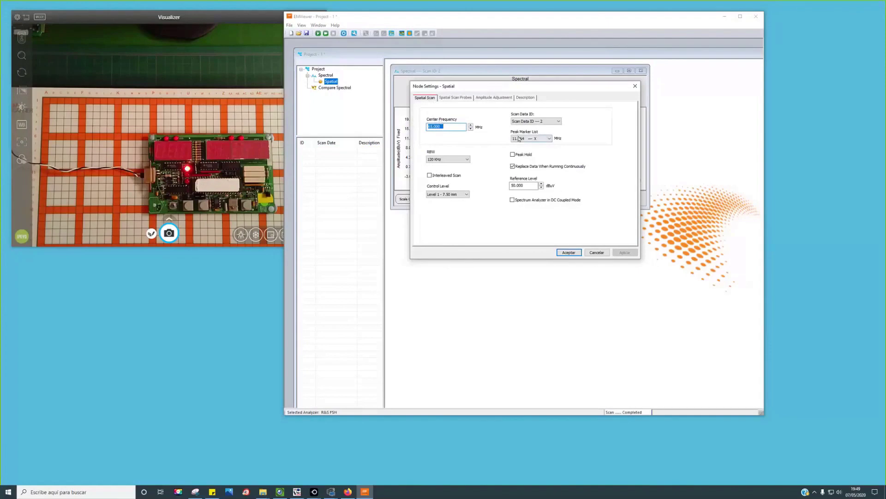
# Step: Set the scan to the 11.064 MHz peak, select probes P6 to AE16, and run it
pyautogui.click(538, 138)
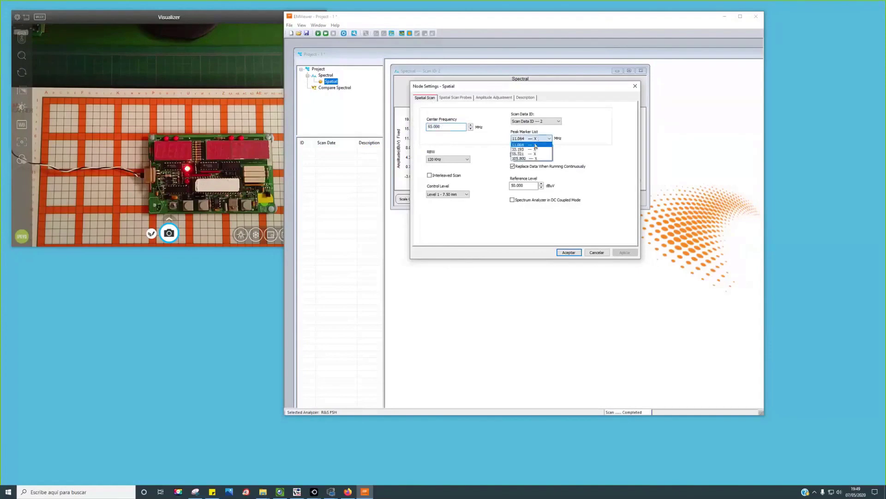
pyautogui.click(520, 145)
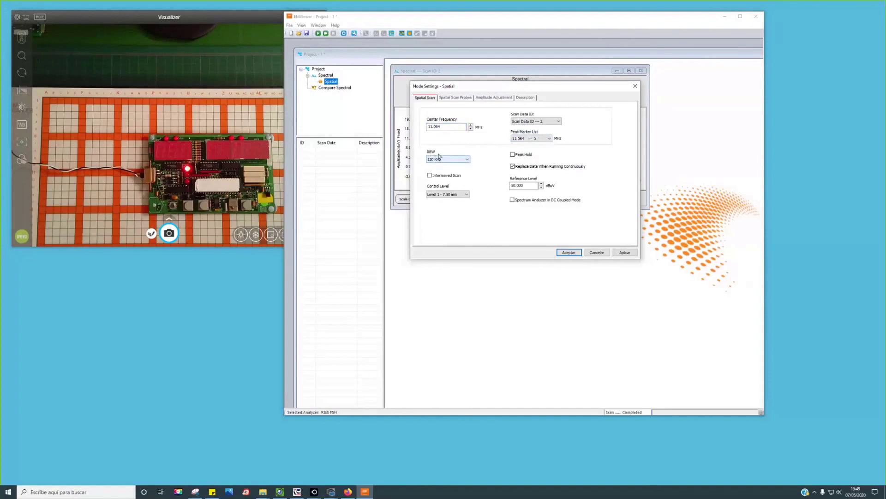
pyautogui.click(451, 99)
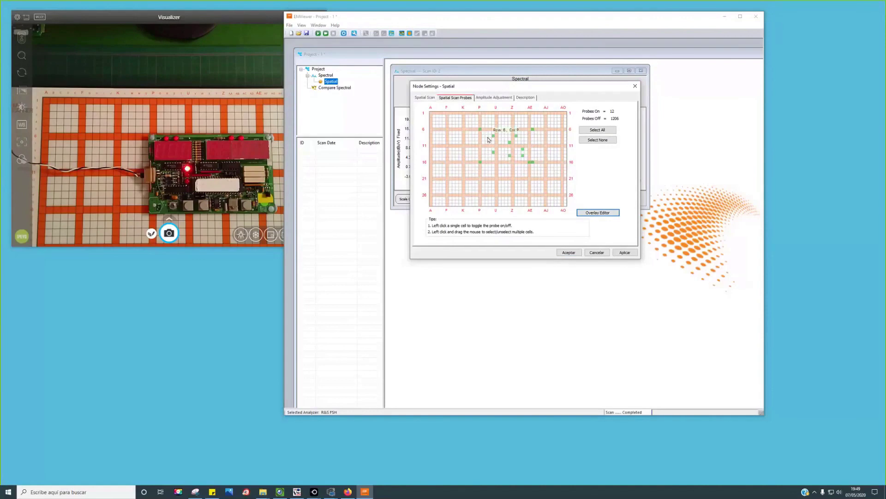
pyautogui.moveTo(482, 132); pyautogui.dragTo(534, 164)
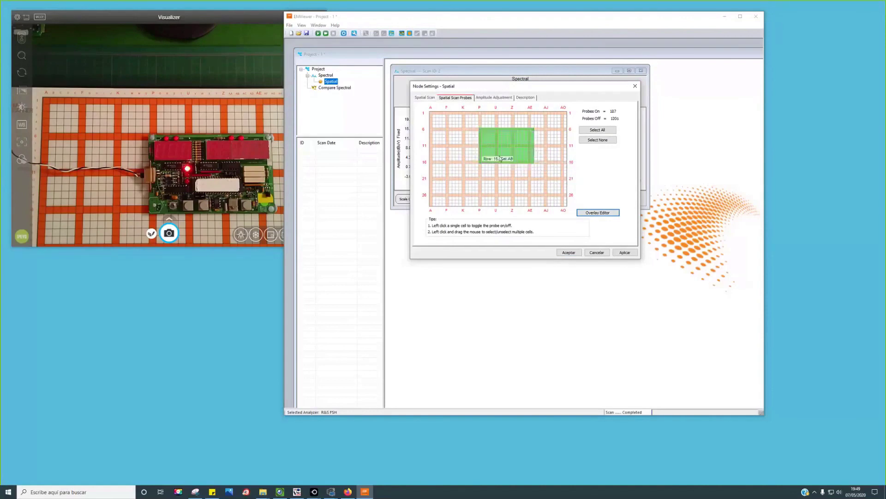
pyautogui.click(489, 100)
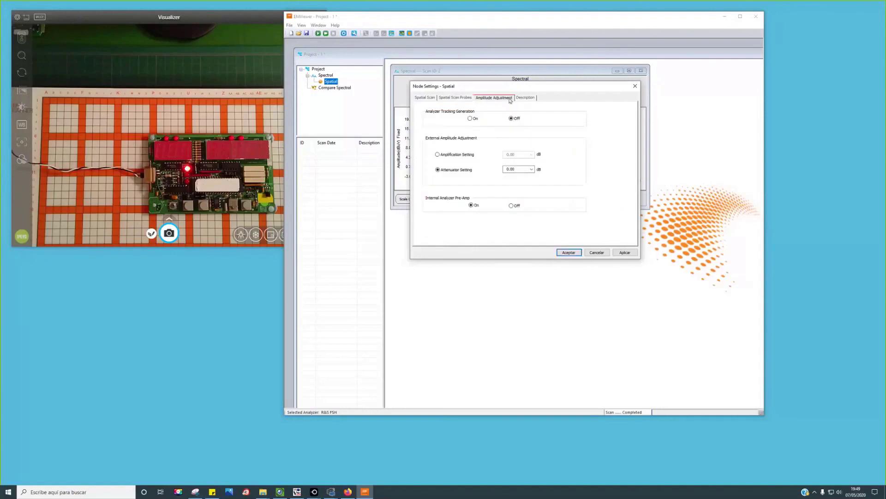
pyautogui.click(532, 98)
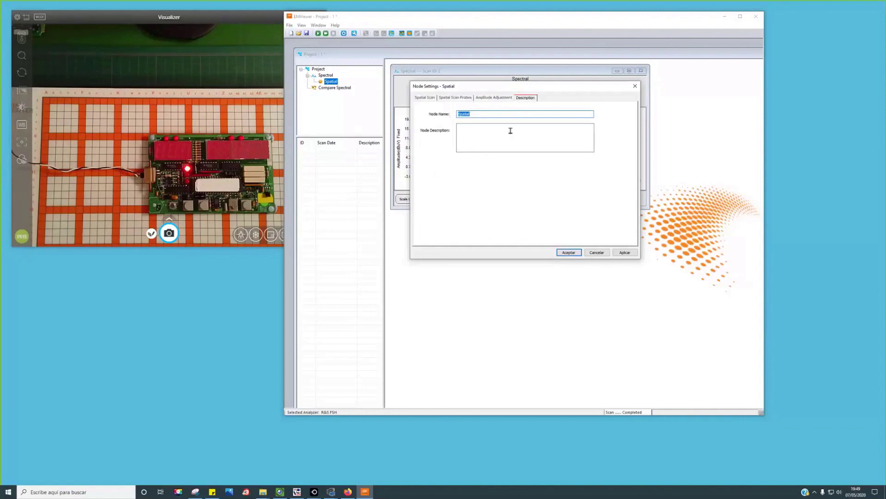
pyautogui.click(578, 253)
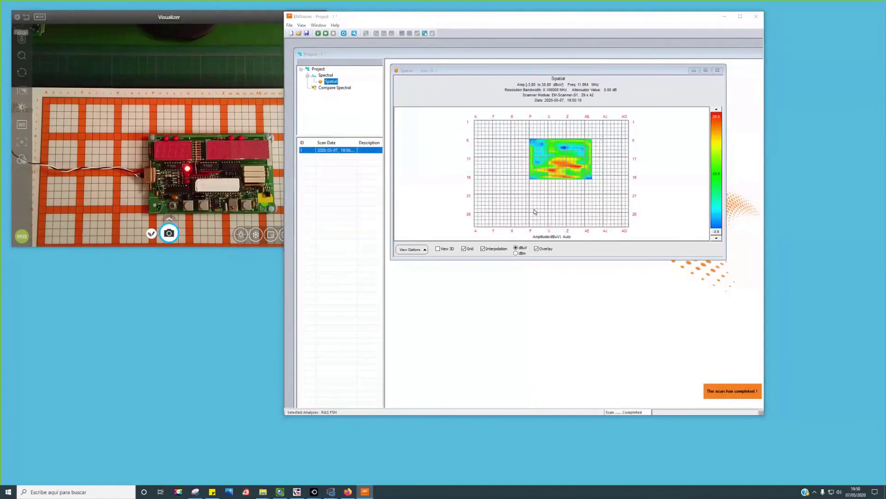
# Step: Nudge the Spatial window left and zoom into the scanned heatmap region
pyautogui.moveTo(576, 74); pyautogui.dragTo(572, 74)
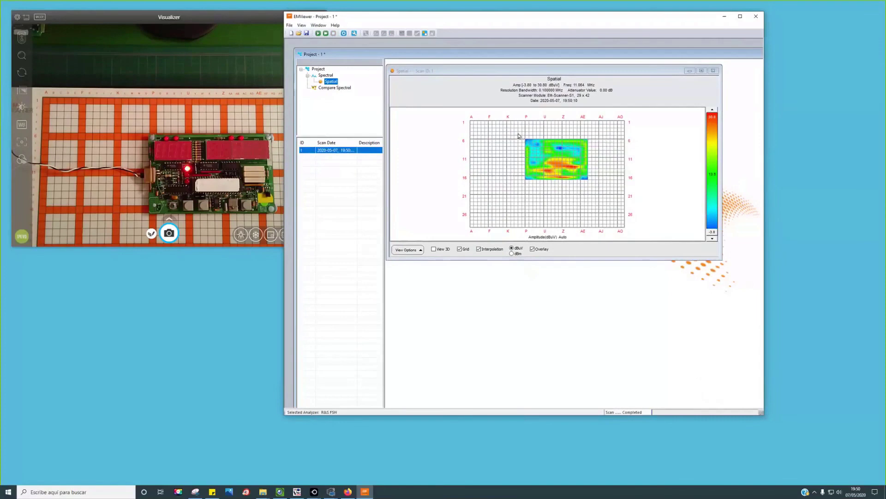
pyautogui.moveTo(557, 169); pyautogui.dragTo(597, 190)
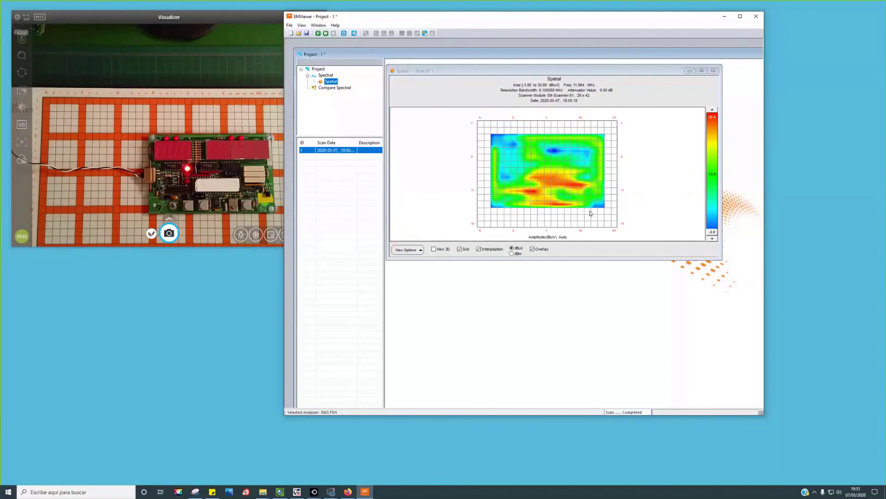
# Step: Import PCB uC.TSK from WEBINARS MAY2020 > OVERLAYS into the overlay editor, showing All Files
pyautogui.rightClick(635, 151)
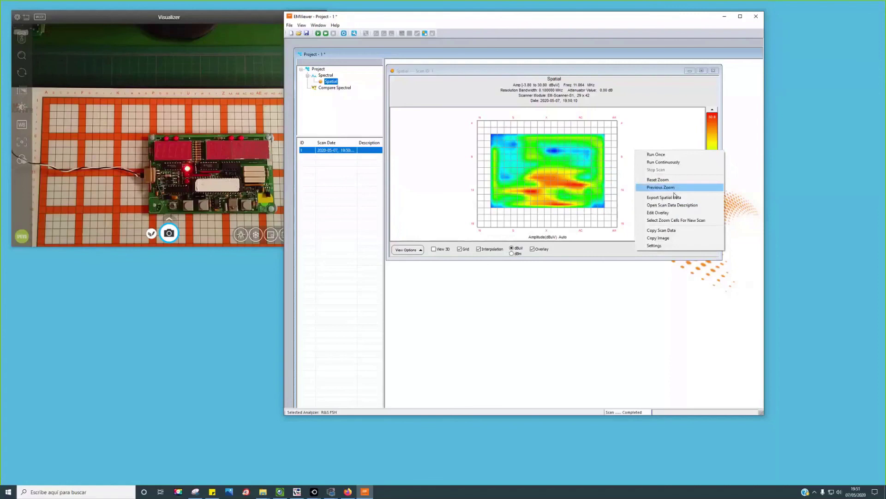
pyautogui.click(658, 212)
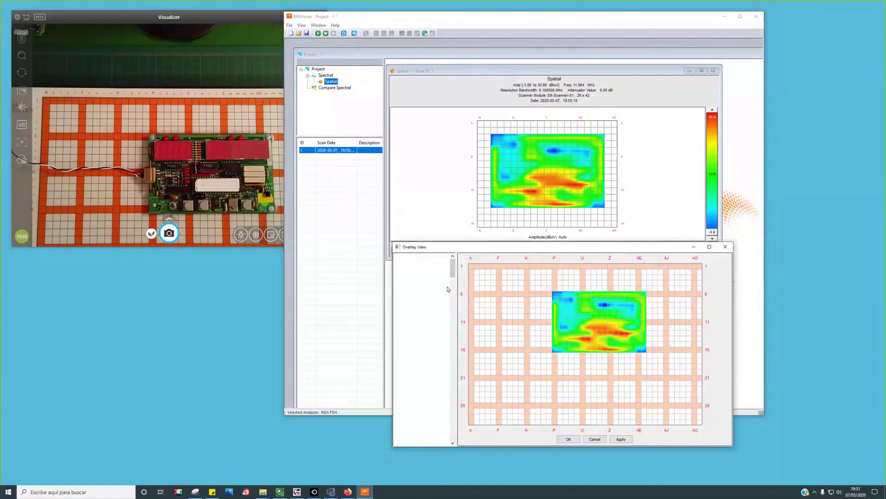
pyautogui.rightClick(486, 275)
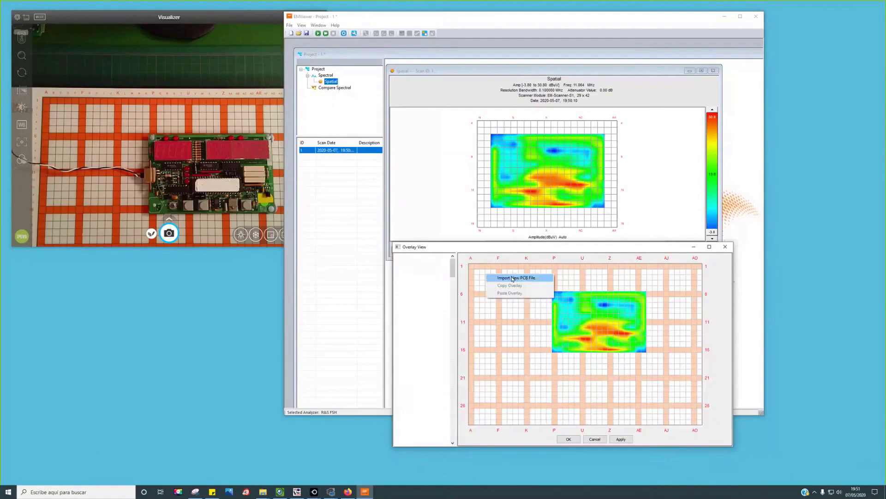
pyautogui.click(512, 278)
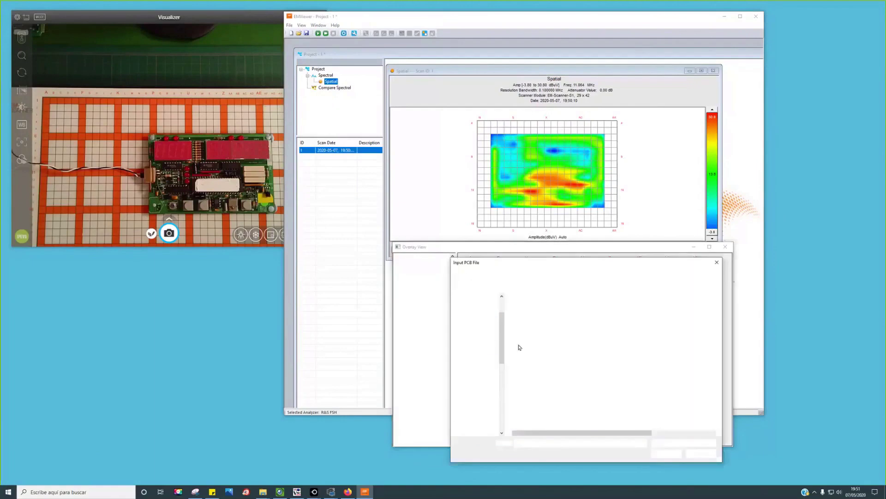
pyautogui.click(535, 351)
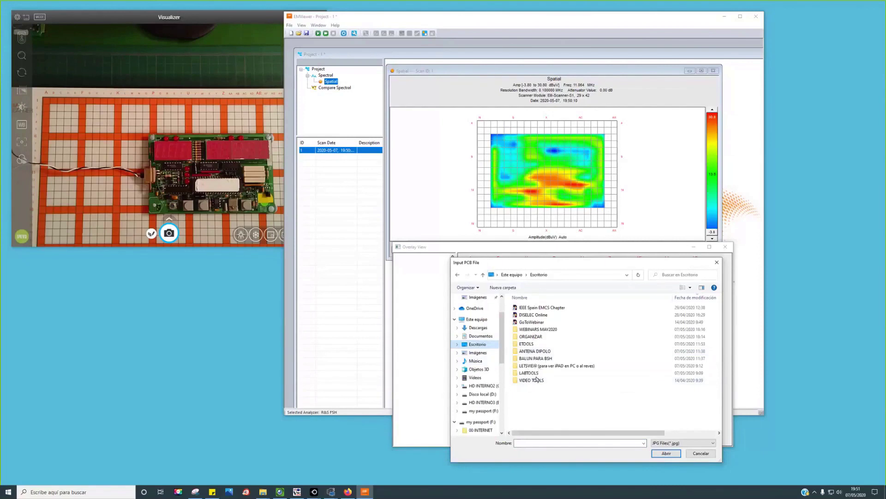
pyautogui.doubleClick(533, 328)
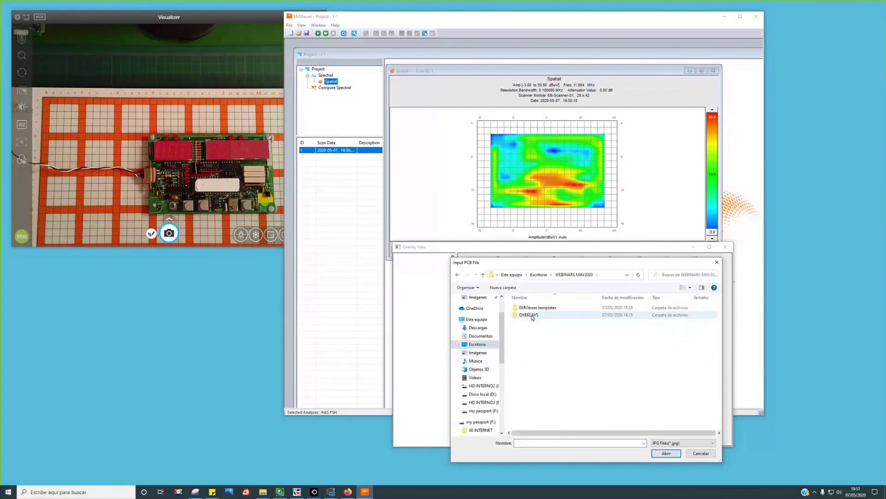
pyautogui.doubleClick(531, 315)
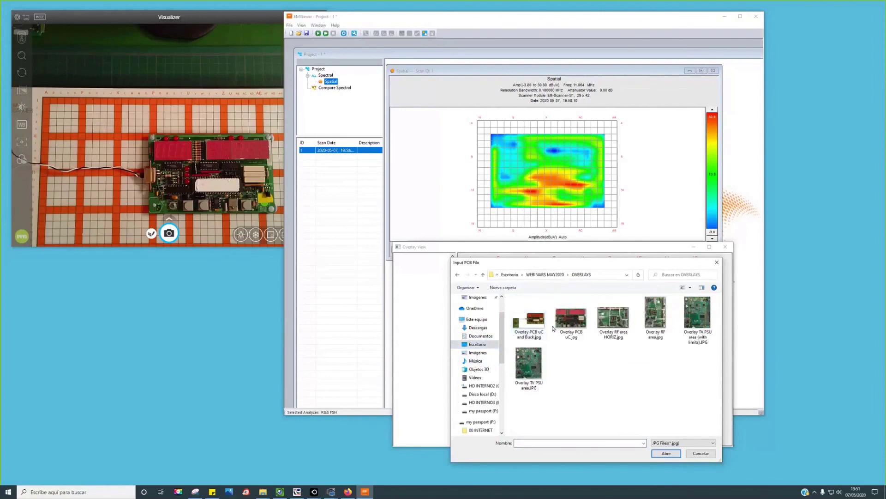
pyautogui.click(682, 443)
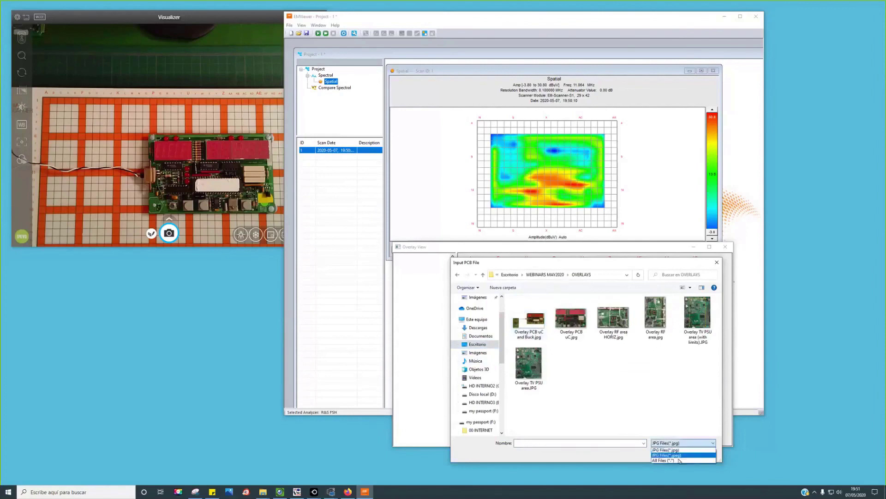
pyautogui.click(678, 461)
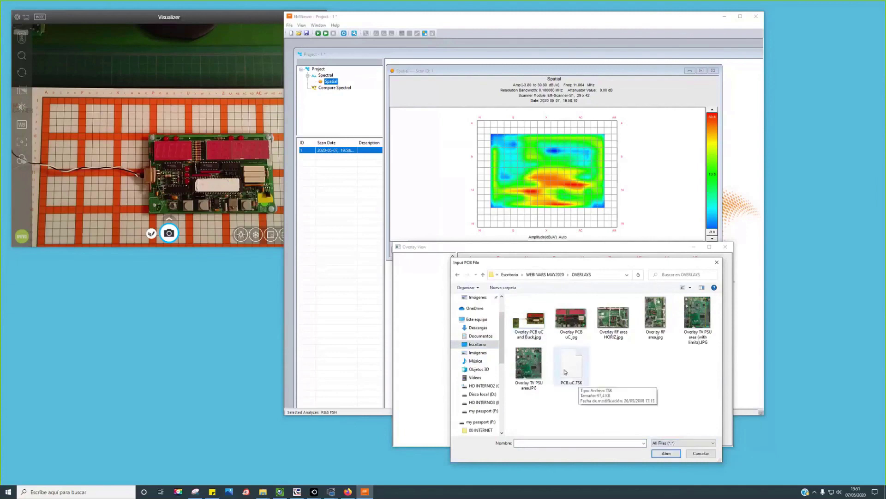
pyautogui.doubleClick(569, 375)
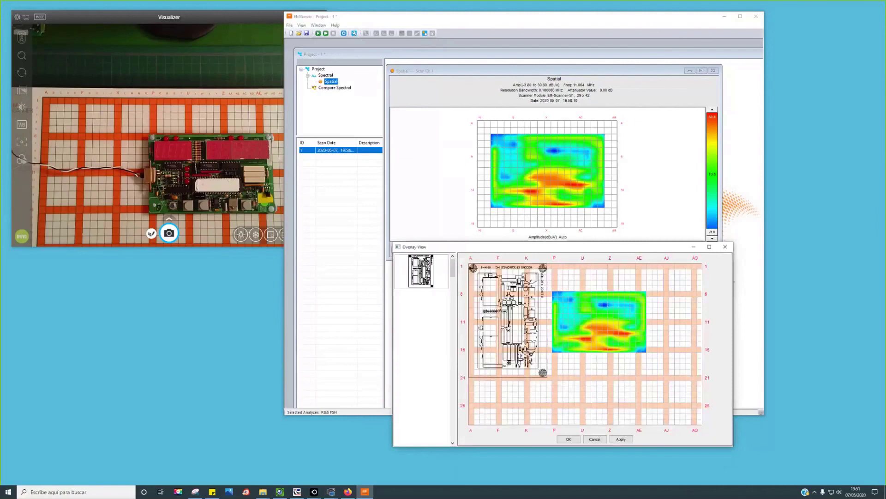
# Step: Rotate the PCB drawing to landscape, align it over the heatmap, and apply the overlay
pyautogui.rightClick(514, 305)
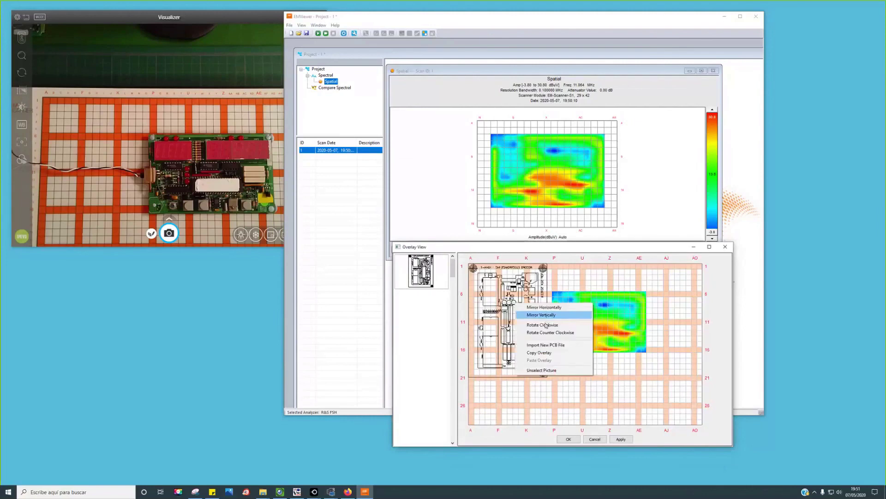
pyautogui.click(547, 325)
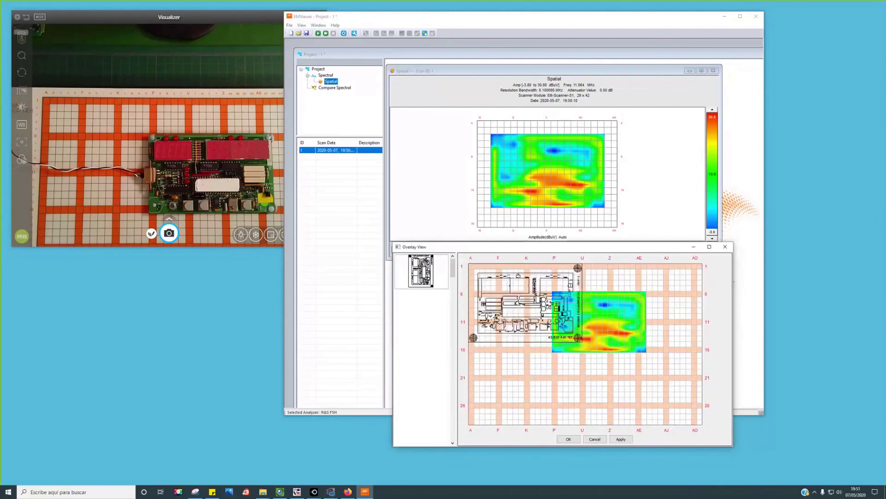
pyautogui.rightClick(508, 287)
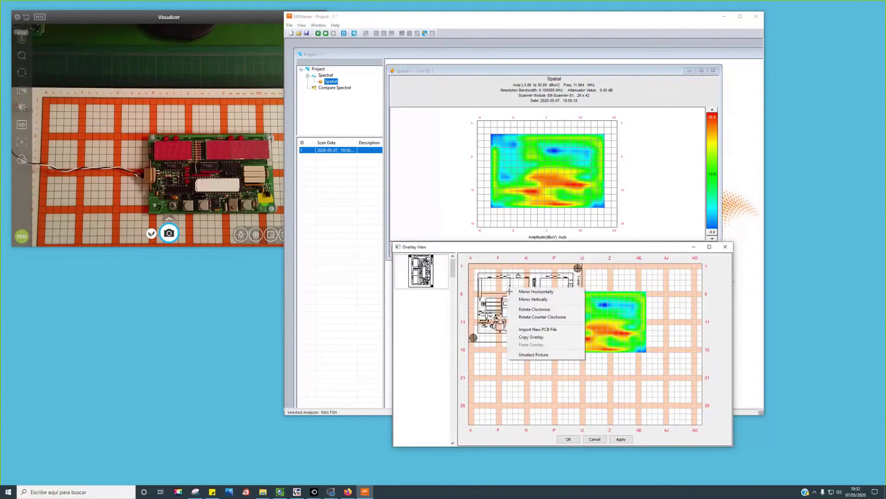
pyautogui.click(509, 292)
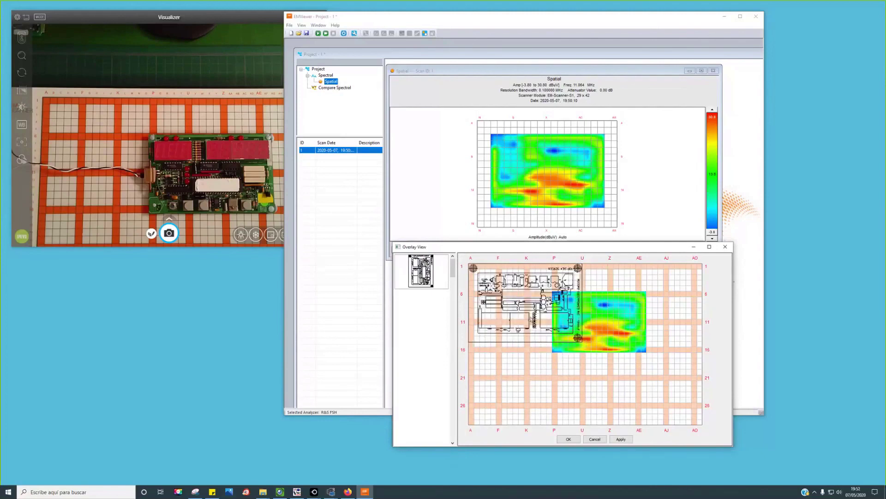
pyautogui.rightClick(505, 298)
pyautogui.click(531, 319)
pyautogui.rightClick(519, 312)
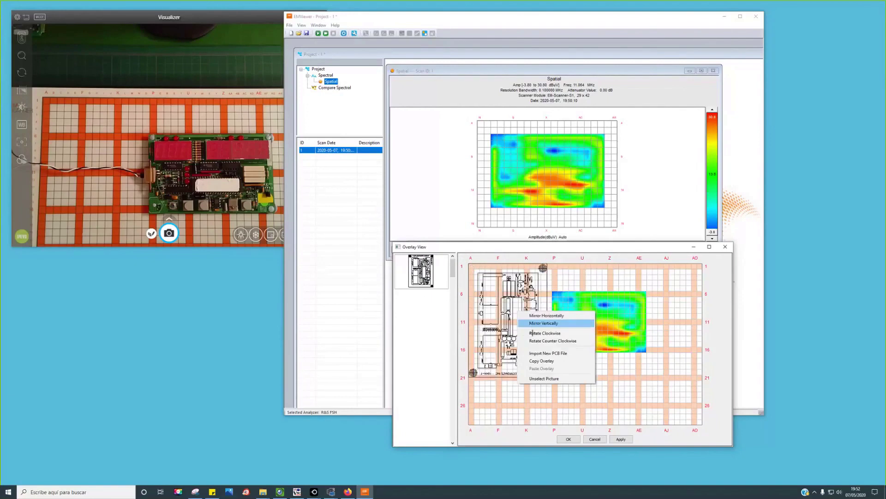
pyautogui.click(532, 333)
pyautogui.moveTo(531, 307); pyautogui.dragTo(606, 326)
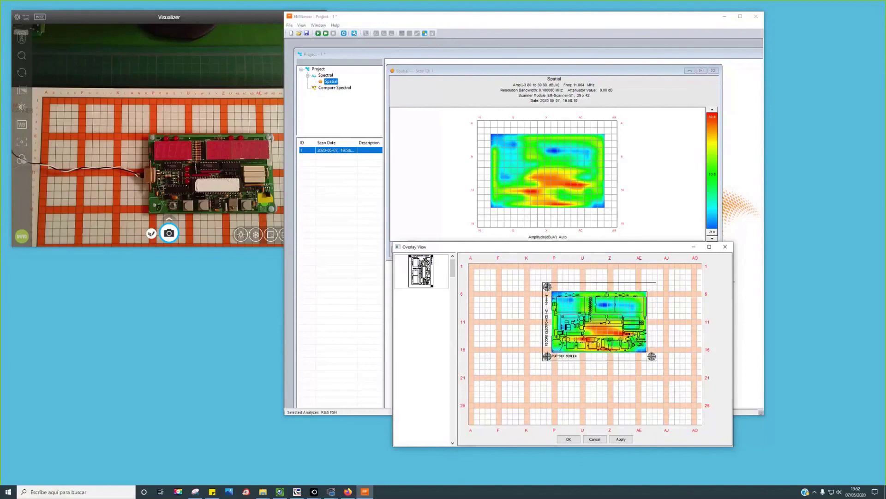
pyautogui.click(621, 440)
# Step: Close the overlay editor and reopen the Spatial heatmap maximized, with EMViewer full screen
pyautogui.click(570, 439)
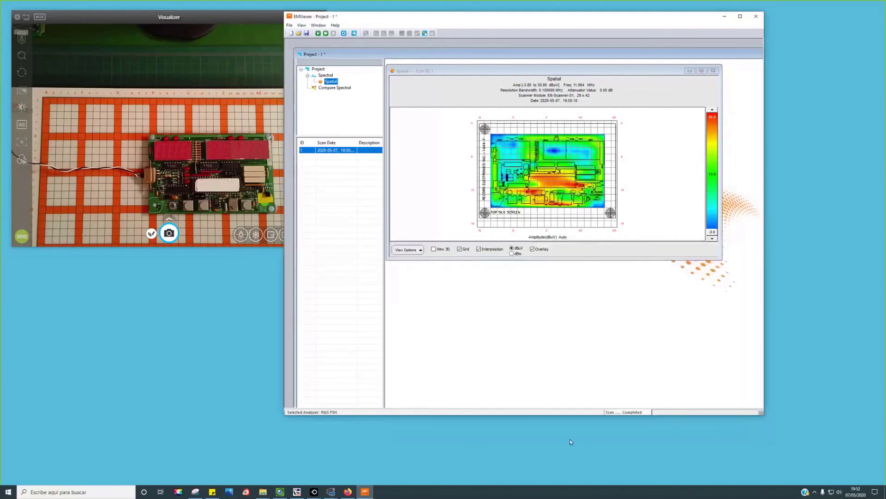
pyautogui.click(712, 72)
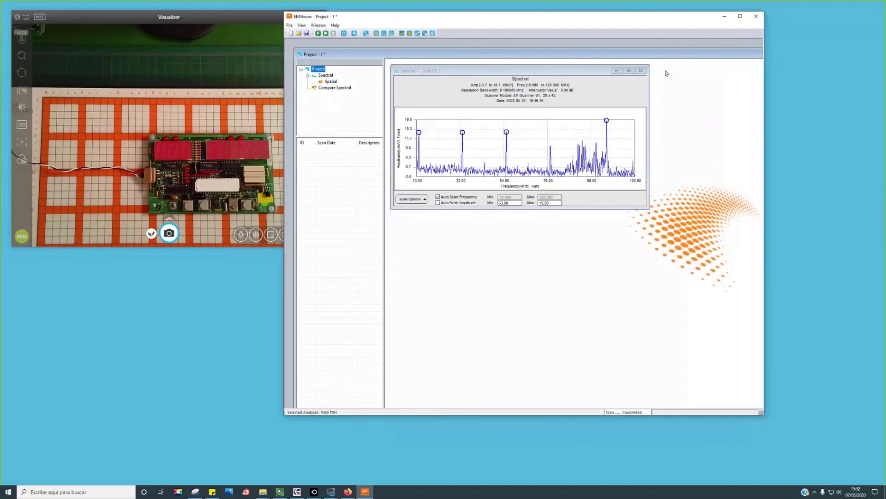
pyautogui.click(328, 76)
pyautogui.click(330, 81)
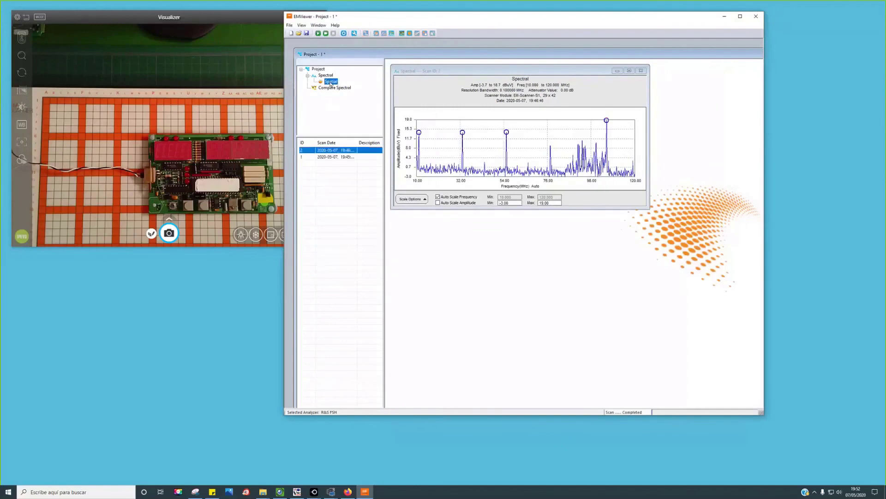
pyautogui.doubleClick(347, 151)
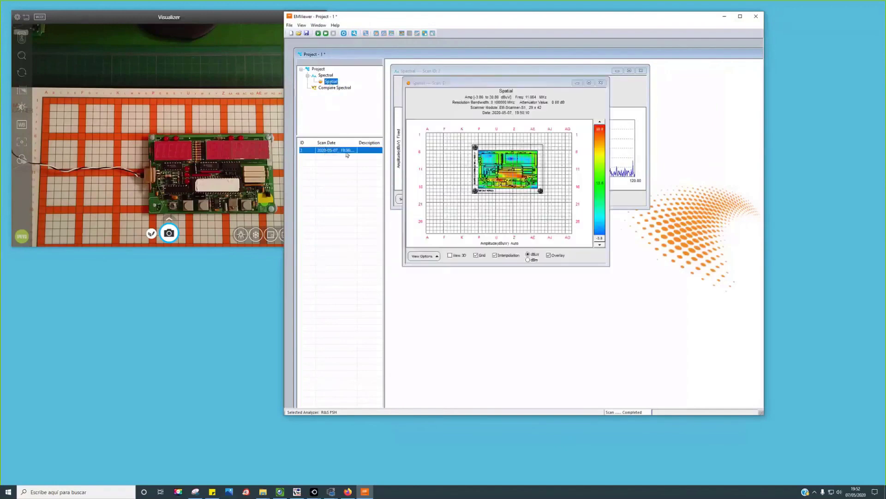
pyautogui.click(589, 83)
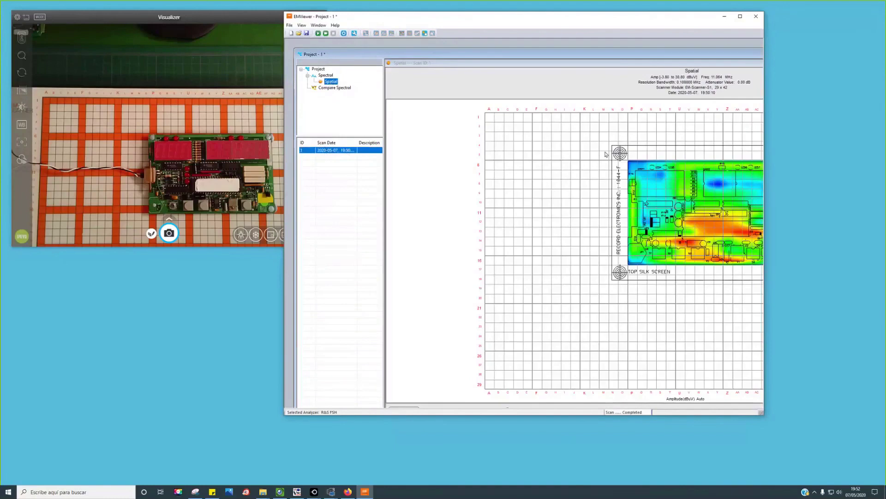
pyautogui.click(740, 16)
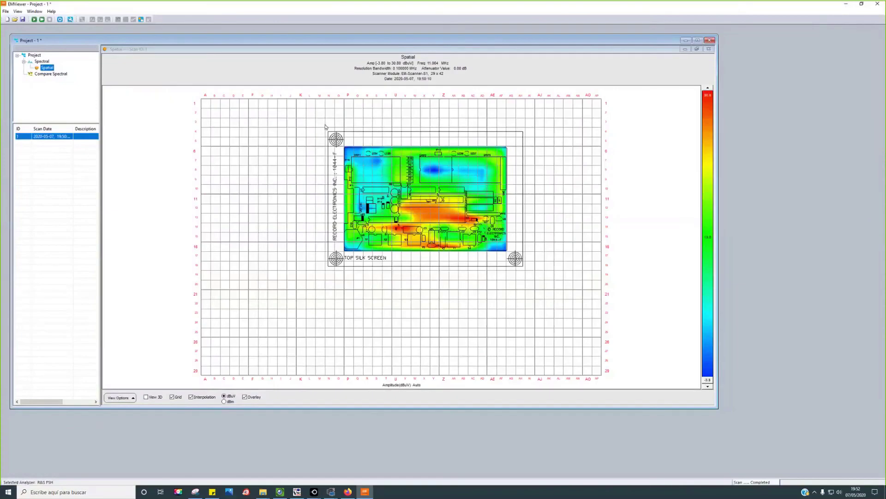
# Step: Zoom into the board area, pin readings at row 12 column U, then restore the window
pyautogui.moveTo(323, 128); pyautogui.dragTo(533, 283)
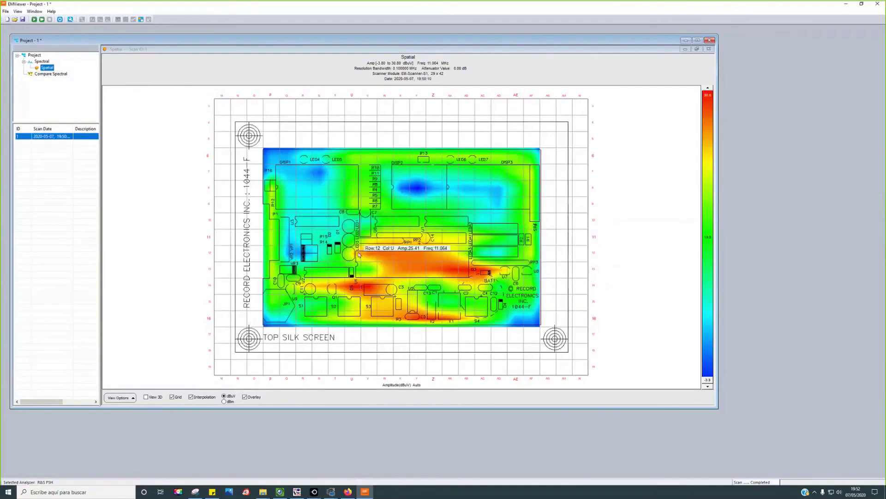
pyautogui.click(361, 256)
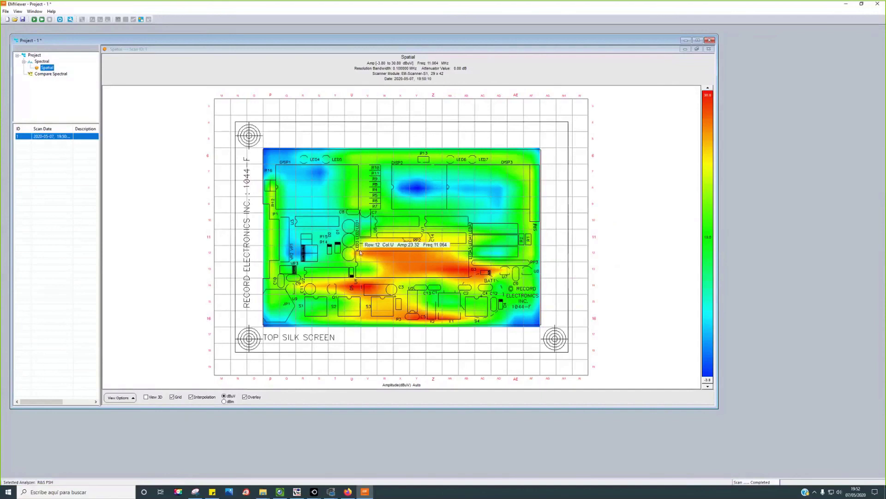
pyautogui.click(358, 253)
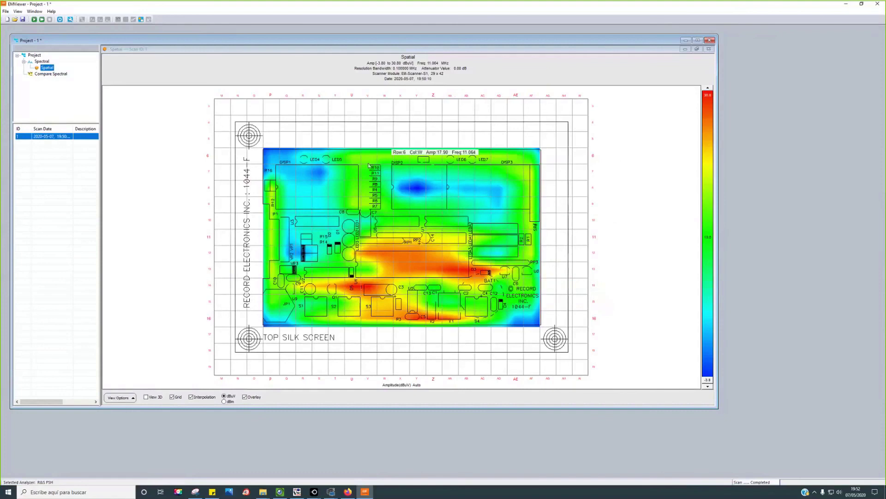
pyautogui.doubleClick(400, 40)
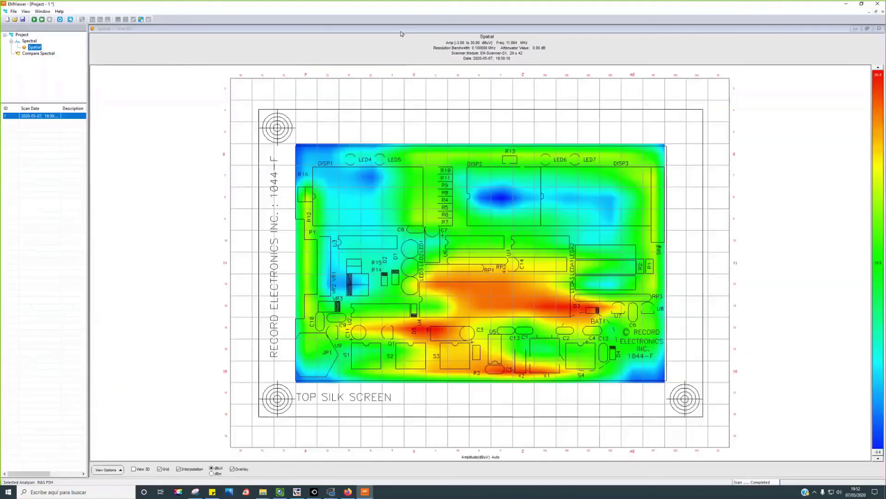
pyautogui.click(867, 29)
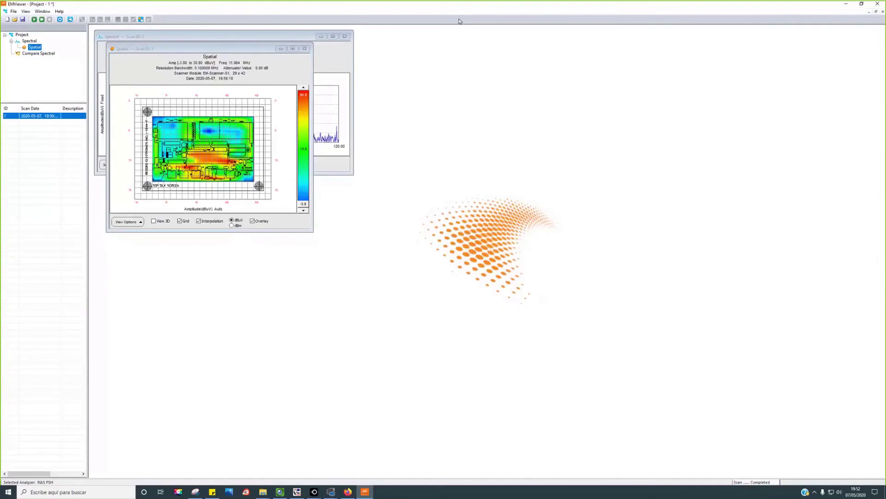
# Step: Restore EMViewer and zoom the Visualizer camera in and back out to 1x
pyautogui.doubleClick(537, 9)
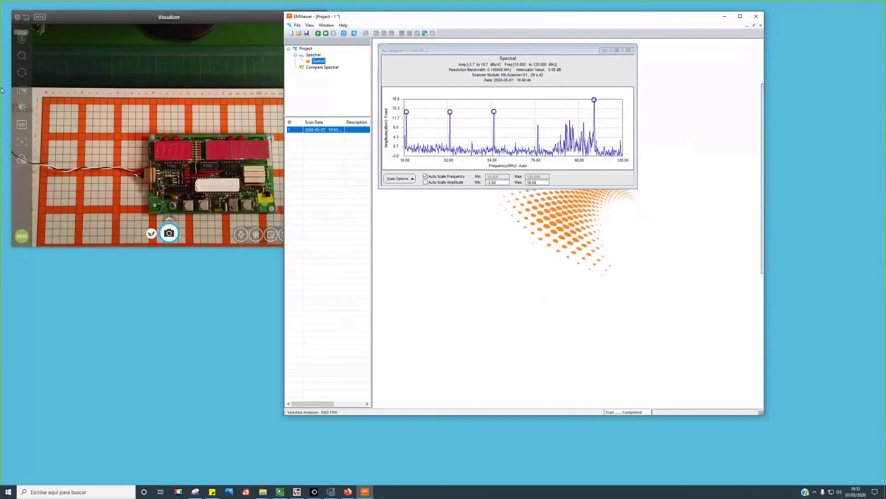
pyautogui.click(21, 55)
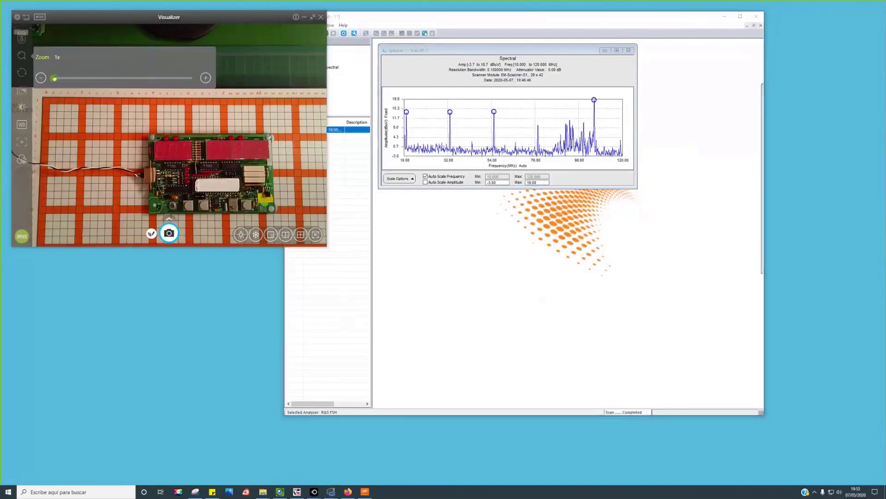
pyautogui.scroll(4, 56, 80)
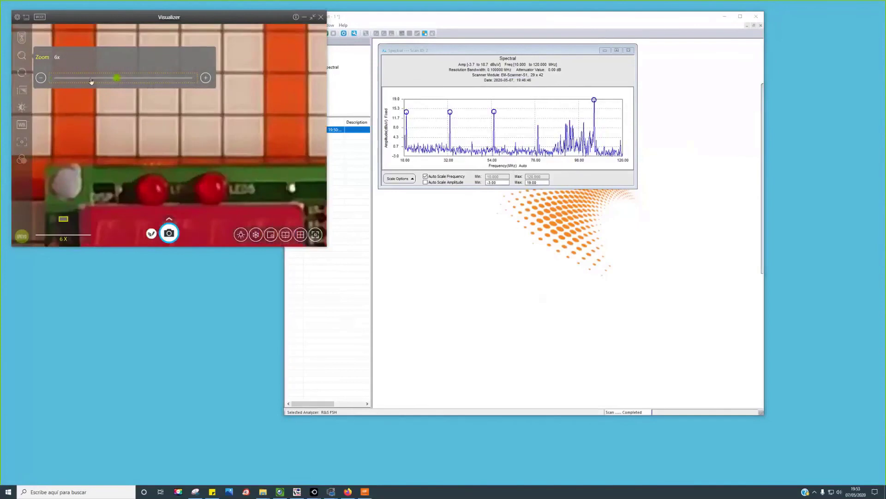
pyautogui.scroll(-4, 57, 77)
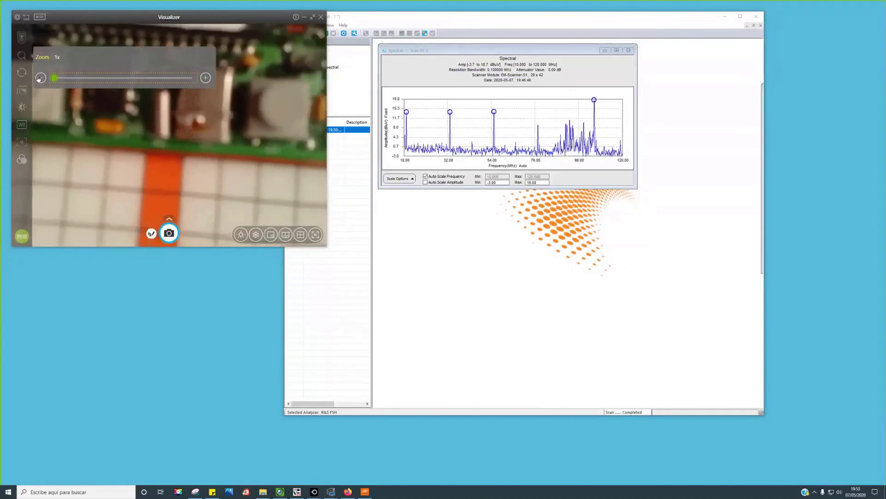
# Step: Try manual camera focus, then return the camera to autofocus and bring EMViewer forward
pyautogui.click(22, 141)
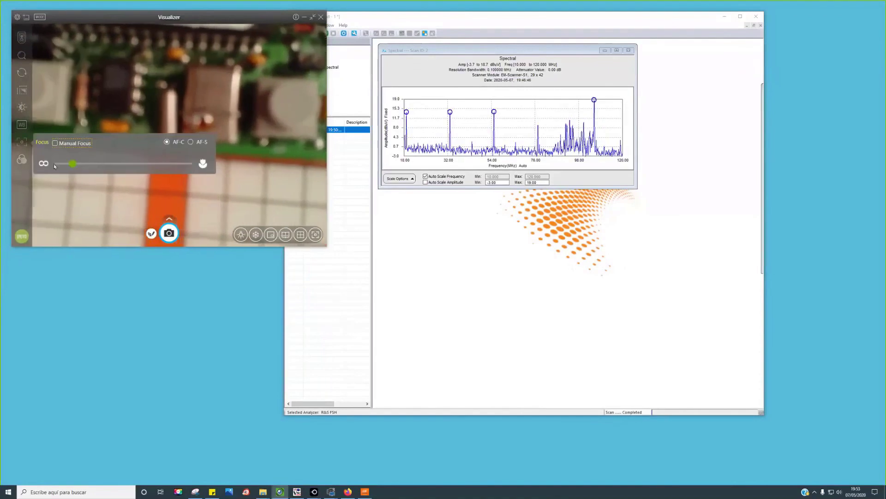
pyautogui.moveTo(72, 163); pyautogui.dragTo(110, 164)
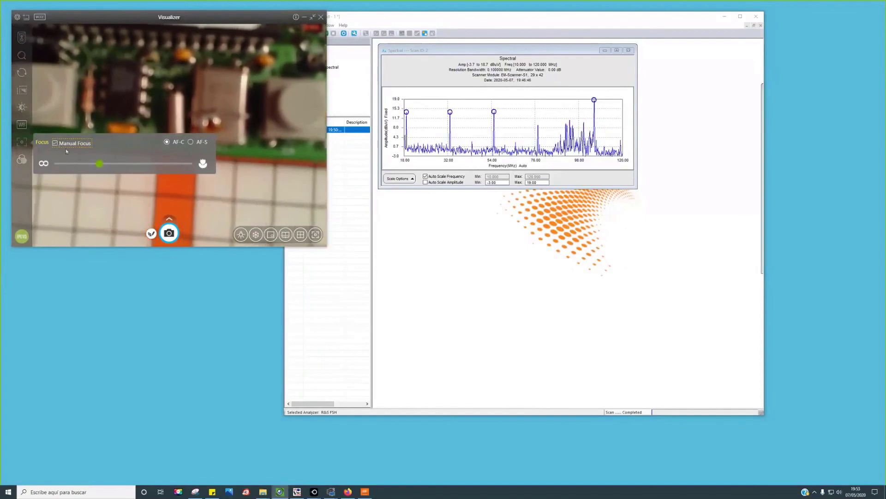
pyautogui.moveTo(99, 163); pyautogui.dragTo(158, 165)
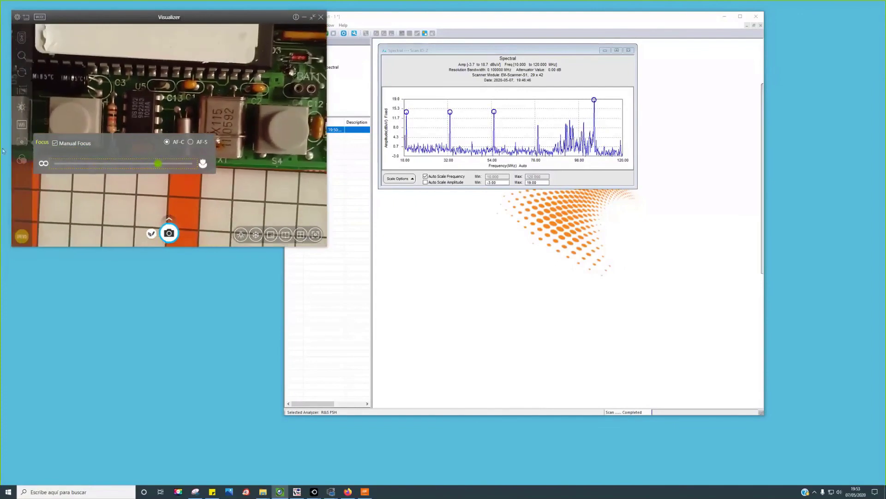
pyautogui.click(55, 143)
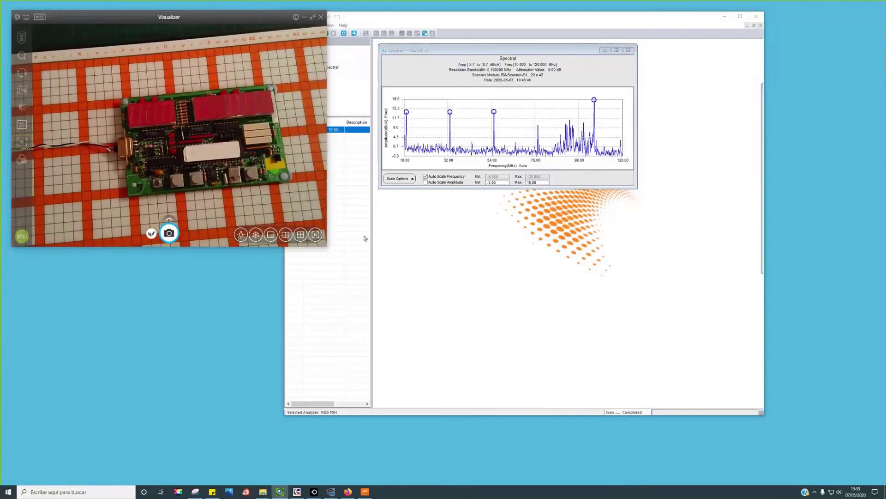
pyautogui.click(396, 241)
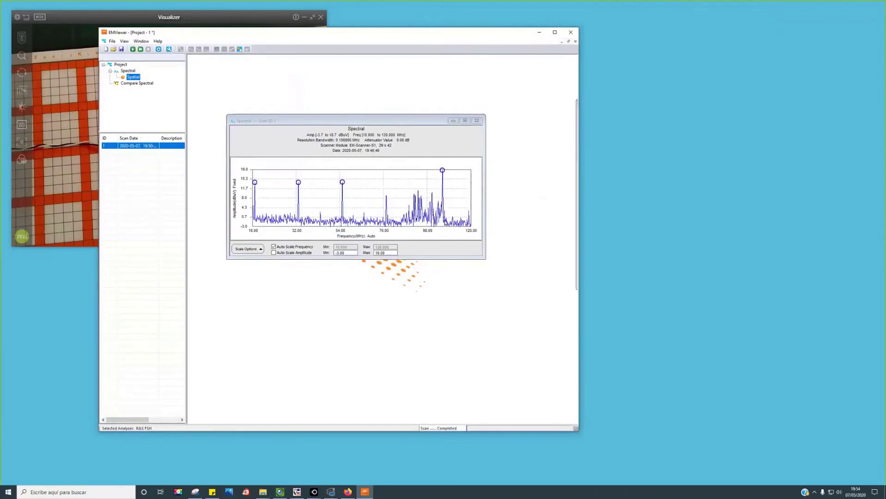
# Step: Close the Spectral plot, select the Spatial scan, and restore and reposition the project view
pyautogui.click(120, 64)
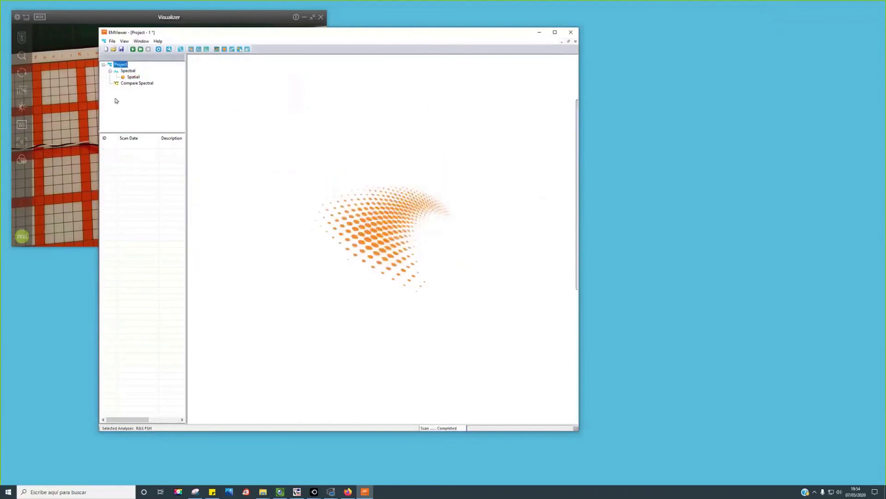
pyautogui.click(136, 77)
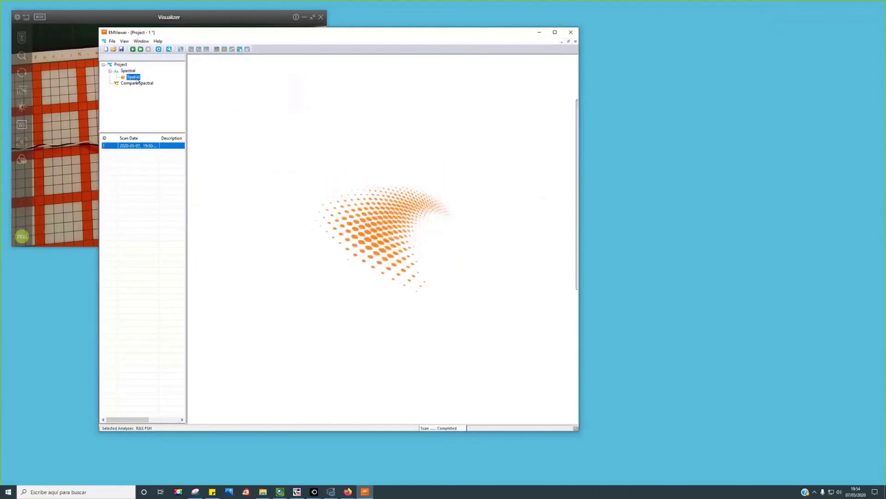
pyautogui.rightClick(138, 147)
pyautogui.click(303, 142)
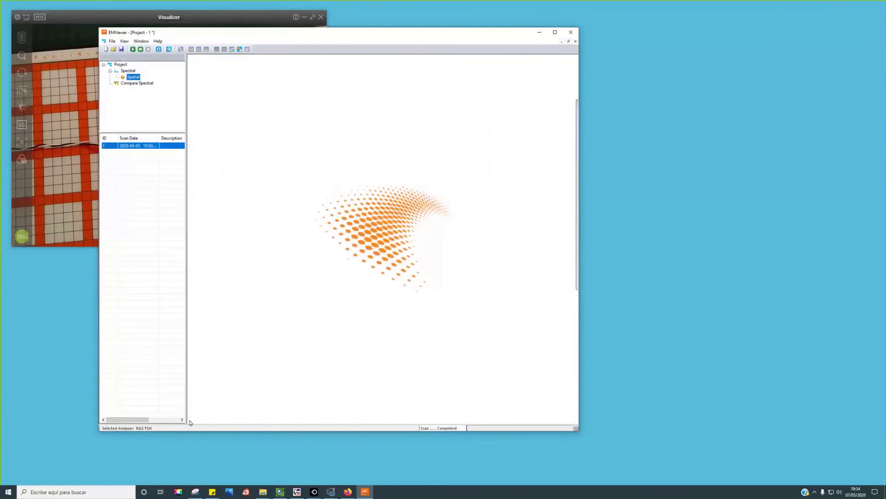
pyautogui.click(569, 42)
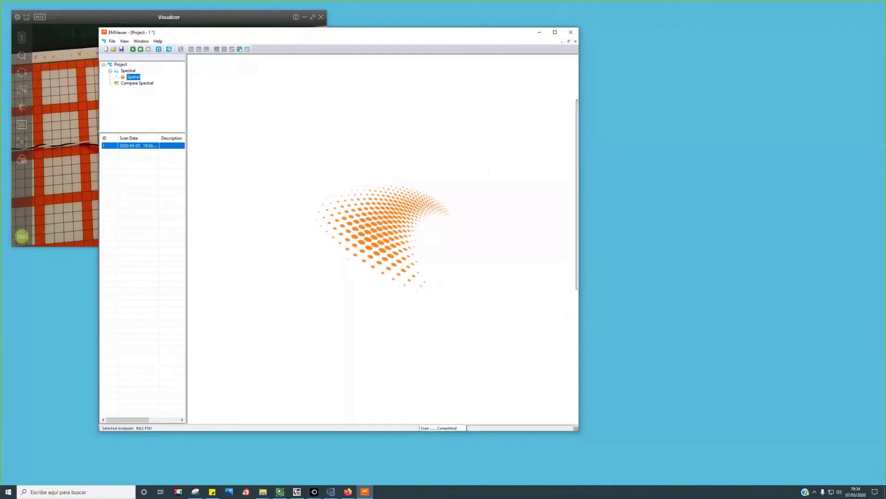
pyautogui.click(785, 142)
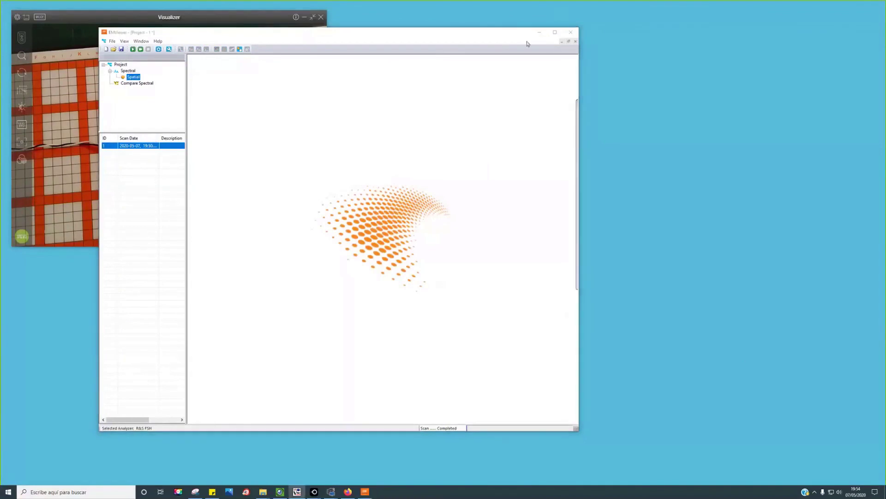
pyautogui.click(303, 366)
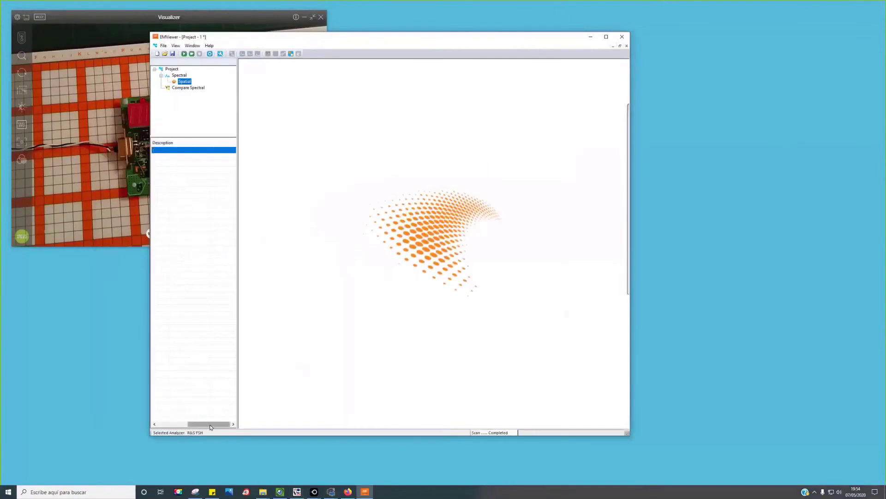
pyautogui.moveTo(187, 429); pyautogui.dragTo(192, 428)
# Step: Browse the 19:45 spectral scan and Compare Spectral view, then start the composite scan
pyautogui.click(174, 75)
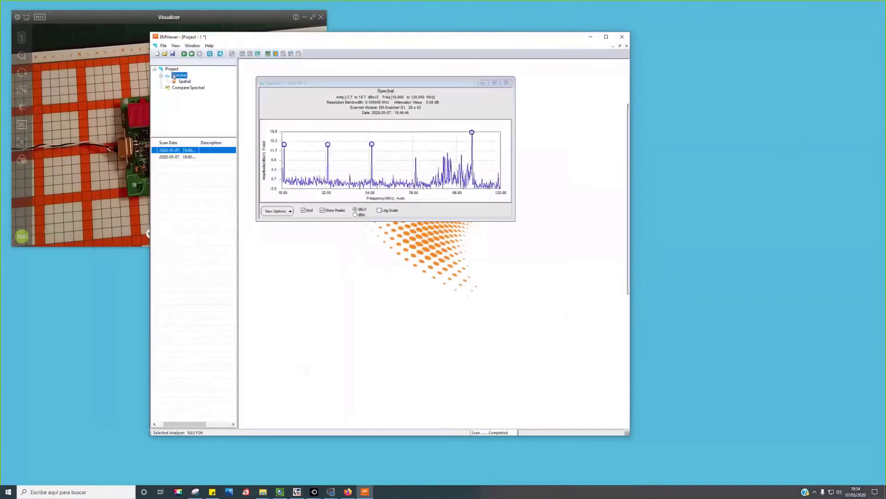
pyautogui.click(177, 157)
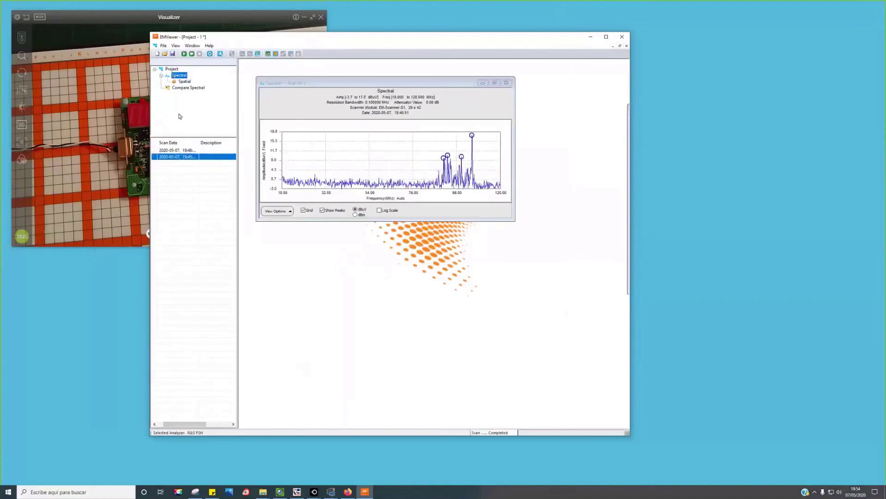
pyautogui.click(177, 89)
pyautogui.click(181, 82)
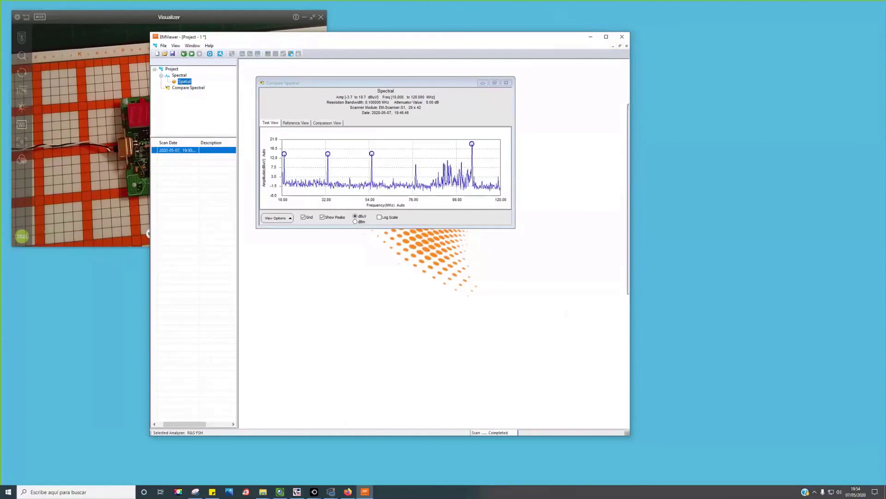
pyautogui.click(183, 53)
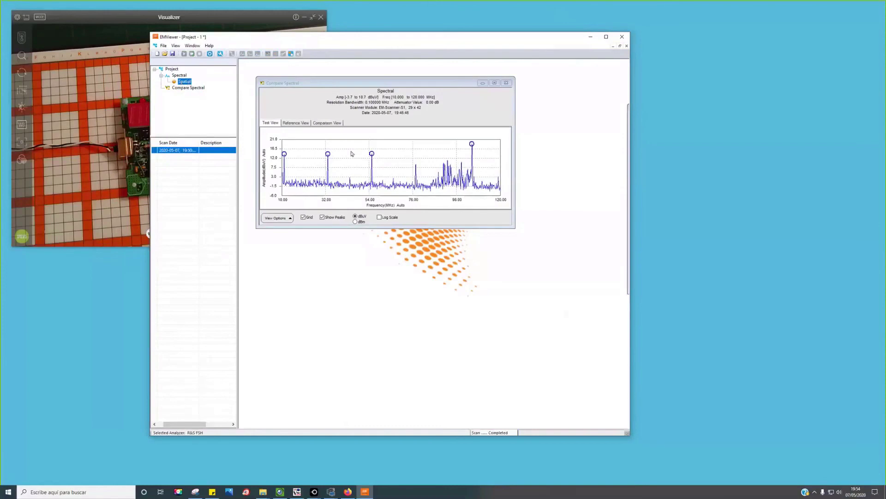
# Step: Restore the Compare Spectral plot to a floating window, open the Spatial results, and maximize EMViewer
pyautogui.click(484, 84)
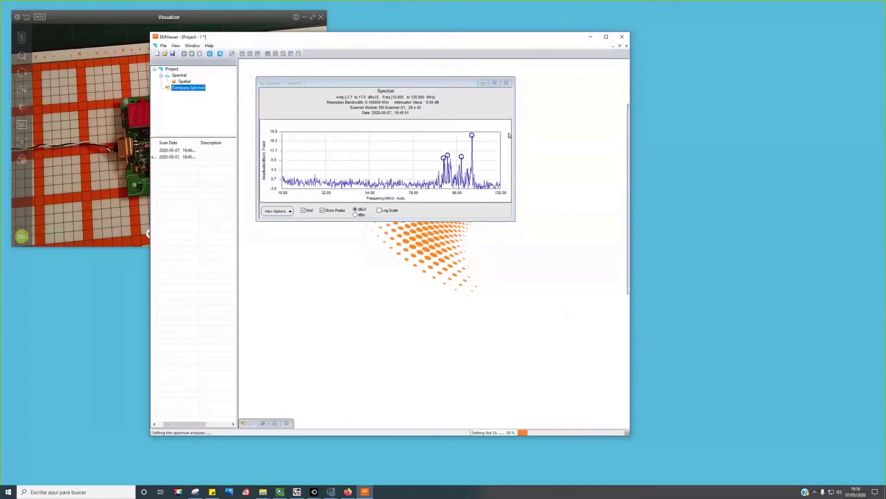
pyautogui.click(274, 423)
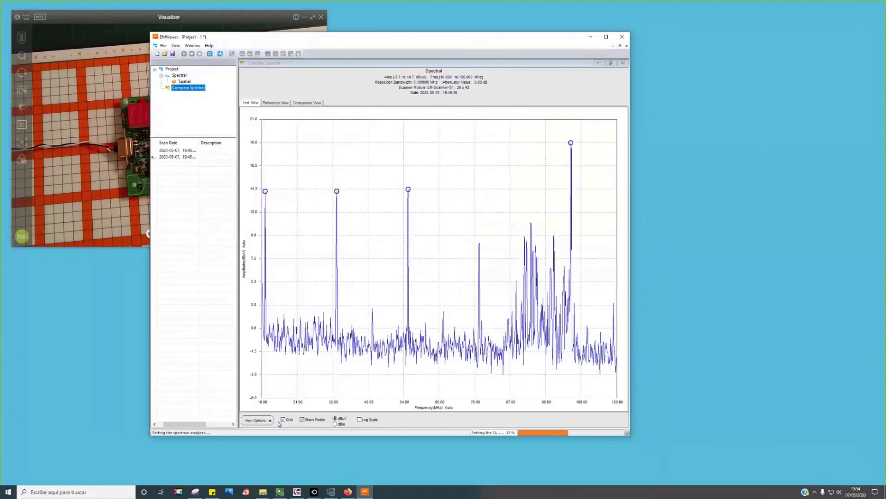
pyautogui.click(610, 63)
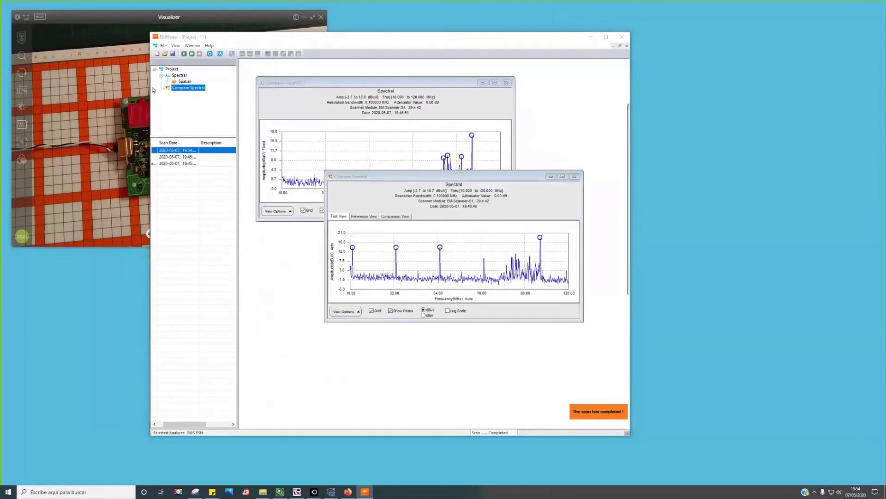
pyautogui.click(184, 82)
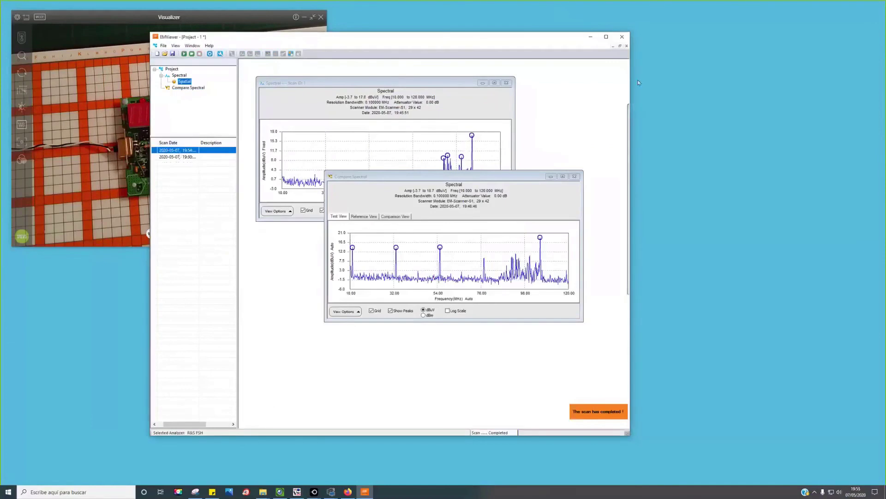
pyautogui.click(607, 36)
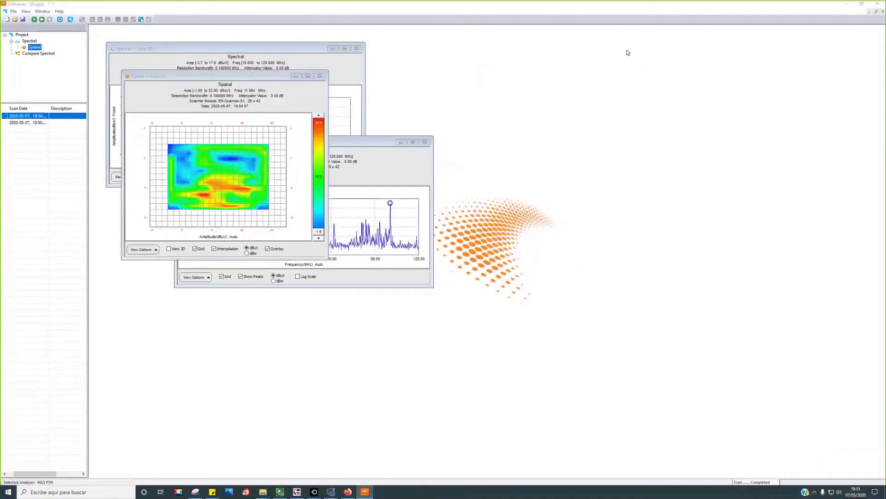
# Step: Restore EMViewer, load the 19:50 scan with its PCB overlay, and enlarge the heat map
pyautogui.click(861, 3)
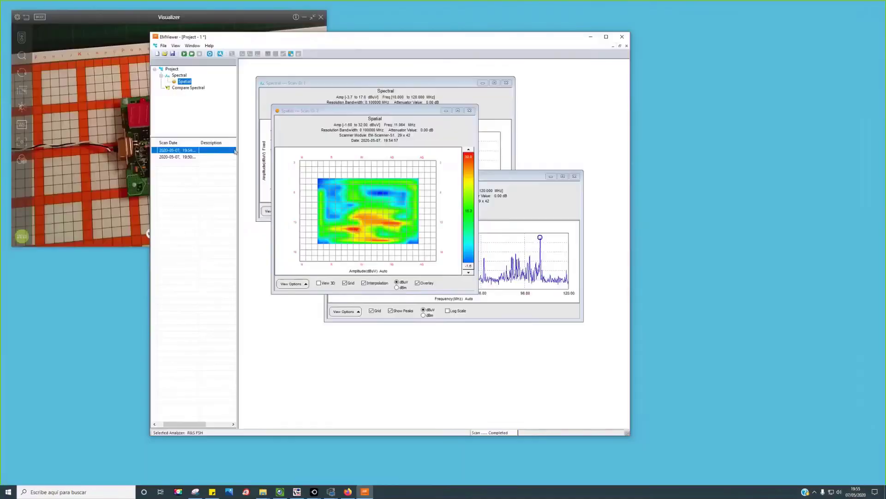
pyautogui.click(181, 158)
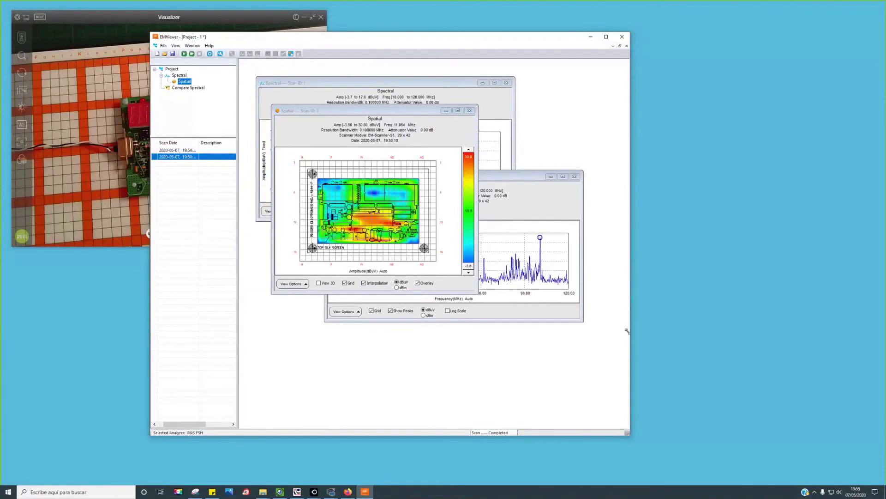
pyautogui.moveTo(627, 331); pyautogui.dragTo(628, 332)
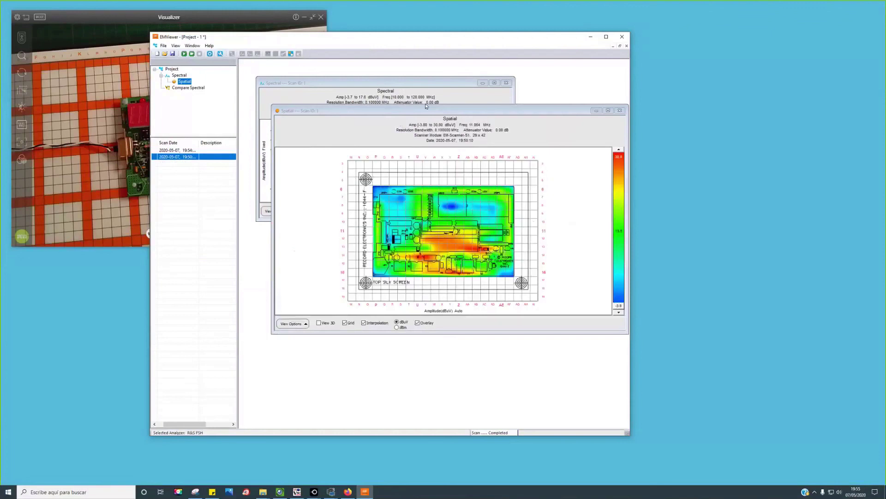
# Step: Delete the 19:54 scan, move EMViewer beside the camera view, and run a new spatial scan
pyautogui.click(183, 151)
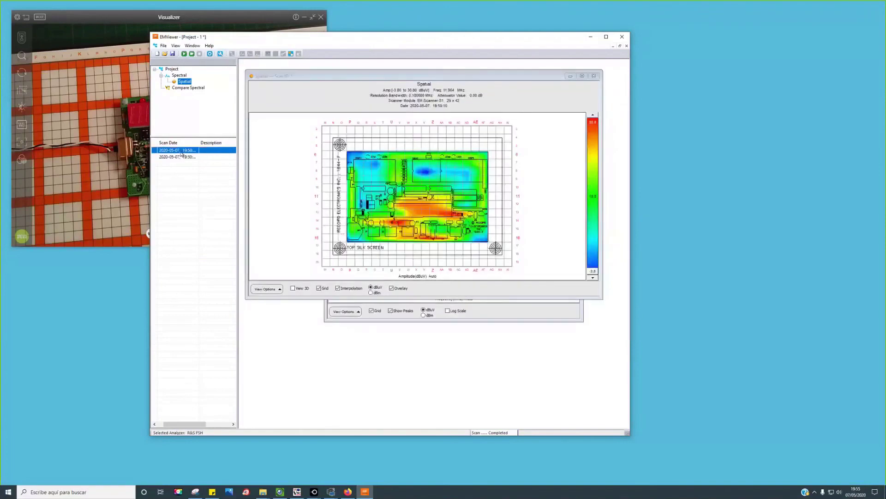
pyautogui.rightClick(182, 153)
pyautogui.click(199, 164)
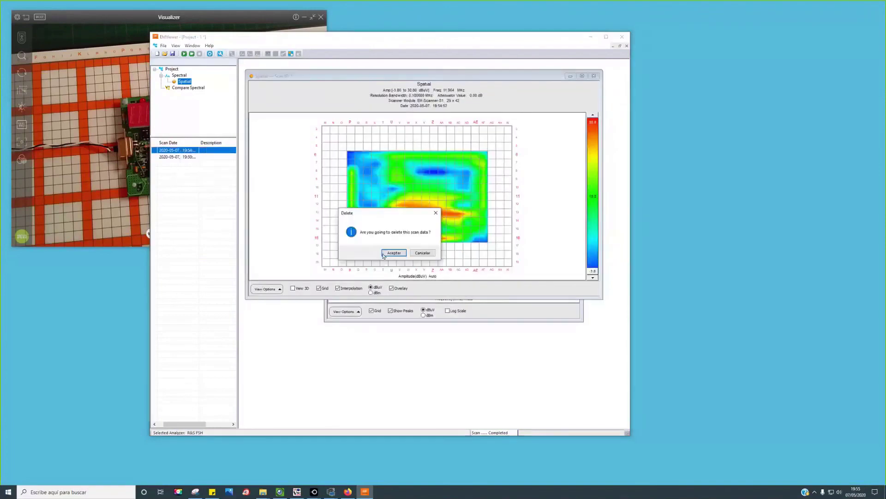
pyautogui.click(392, 252)
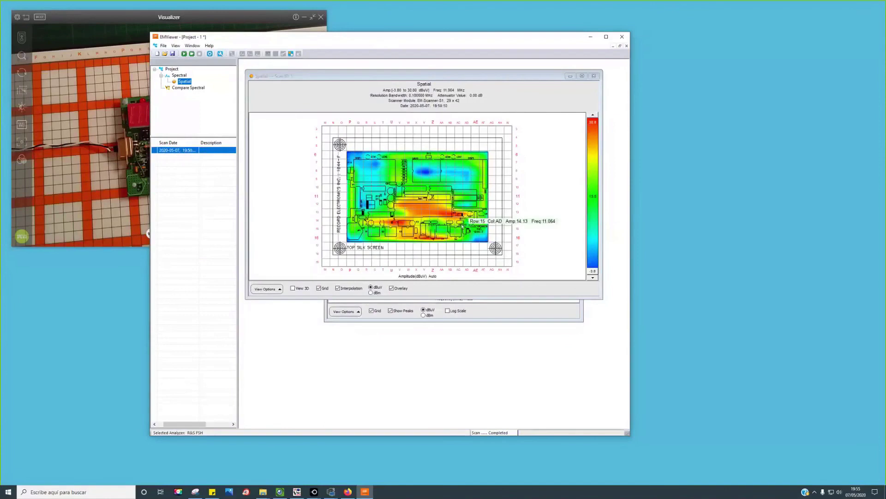
pyautogui.moveTo(426, 204)
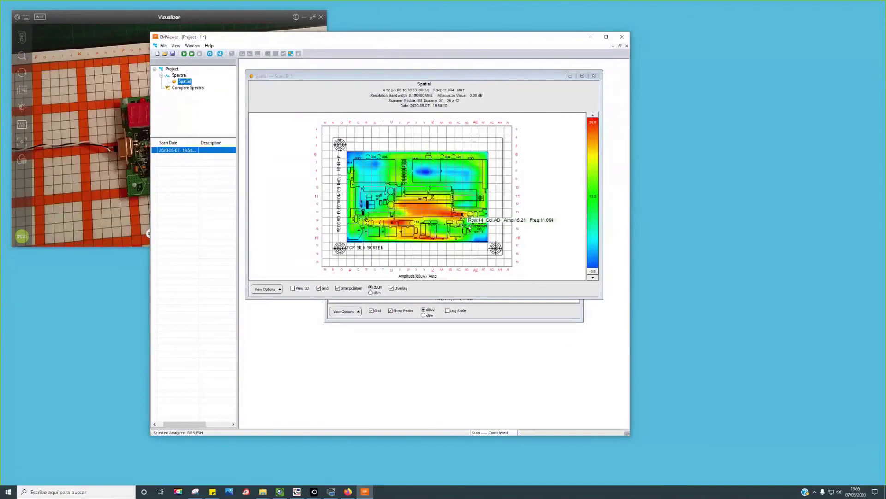
pyautogui.moveTo(462, 225)
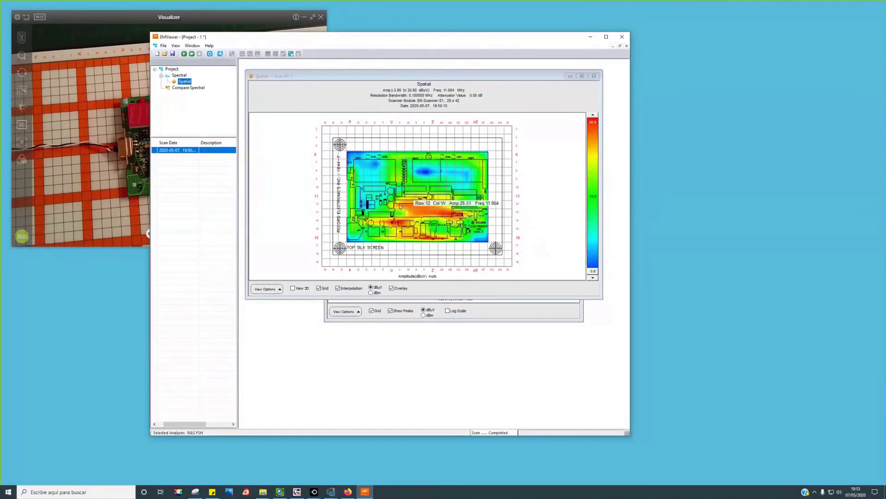
pyautogui.moveTo(401, 213)
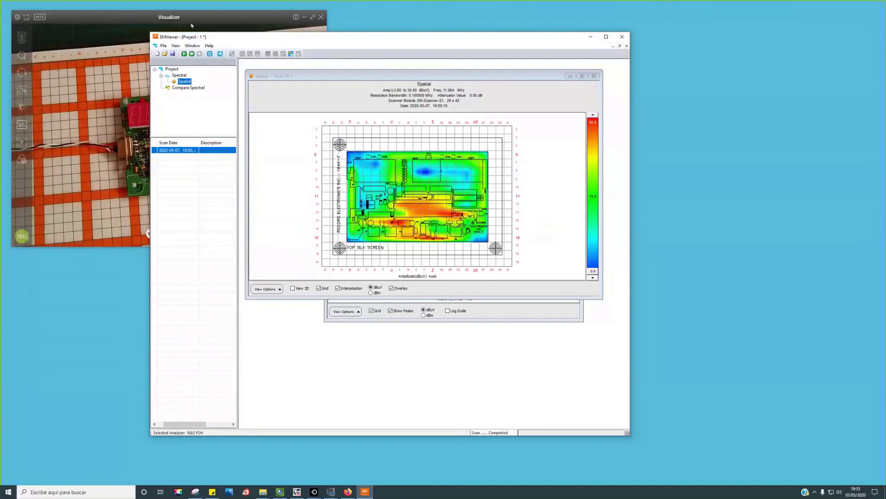
pyautogui.moveTo(233, 37); pyautogui.dragTo(409, 25)
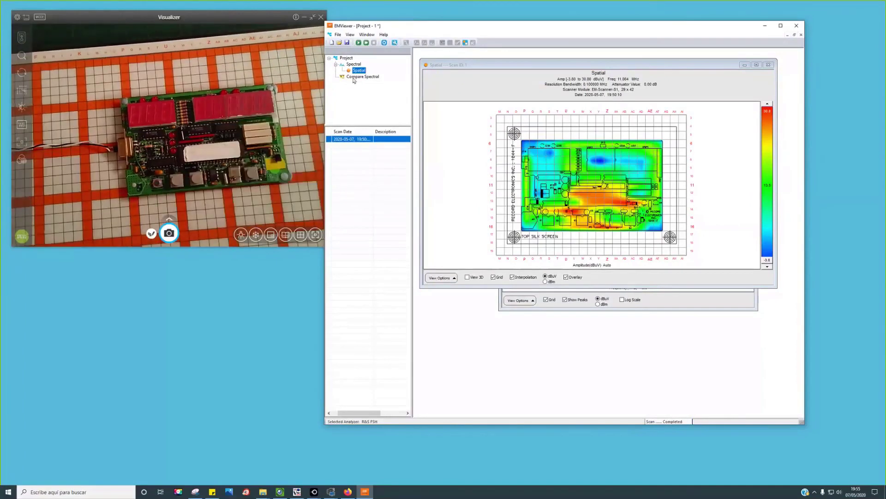
pyautogui.click(358, 42)
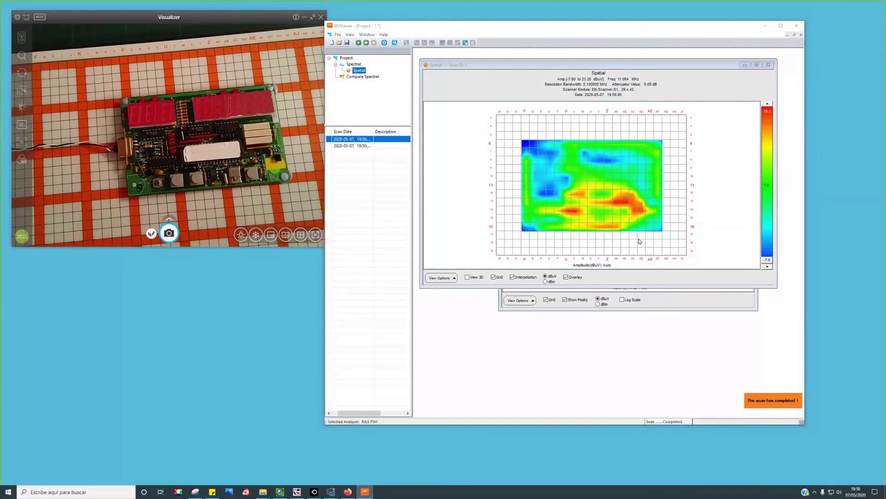
# Step: Open the heat map's overlay editor and mirror the PCB outline vertically
pyautogui.rightClick(707, 221)
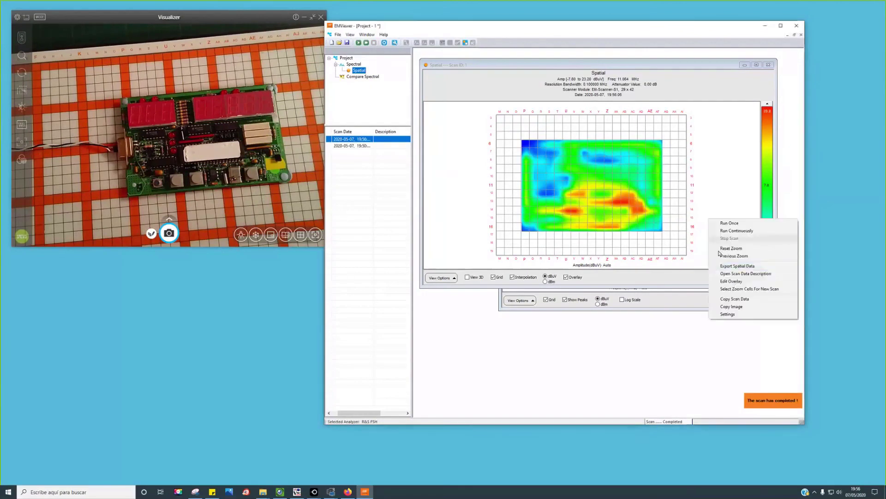
pyautogui.click(731, 281)
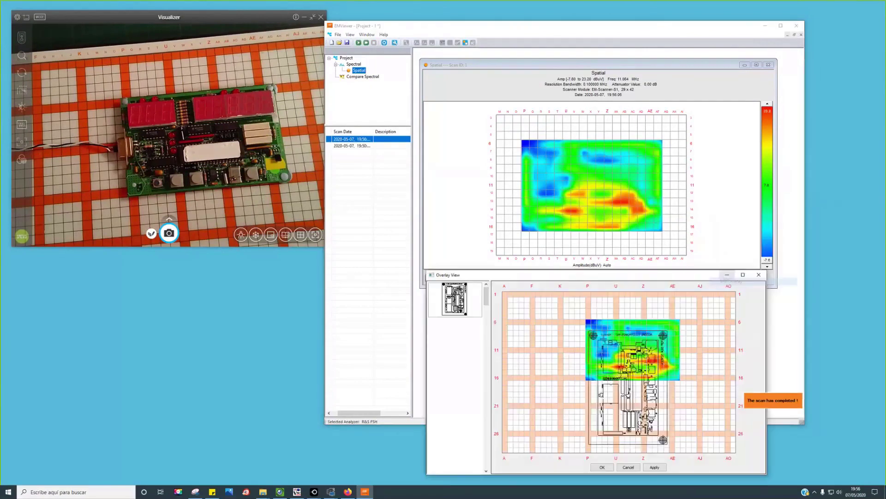
pyautogui.rightClick(640, 350)
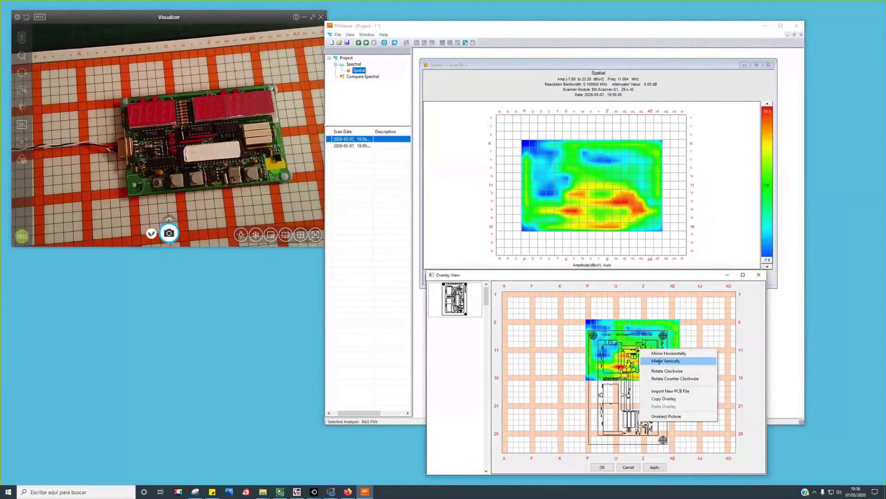
pyautogui.click(659, 361)
# Step: Rotate the outline clockwise to landscape, apply it to the heat map, then display the 19:50 scan
pyautogui.rightClick(646, 364)
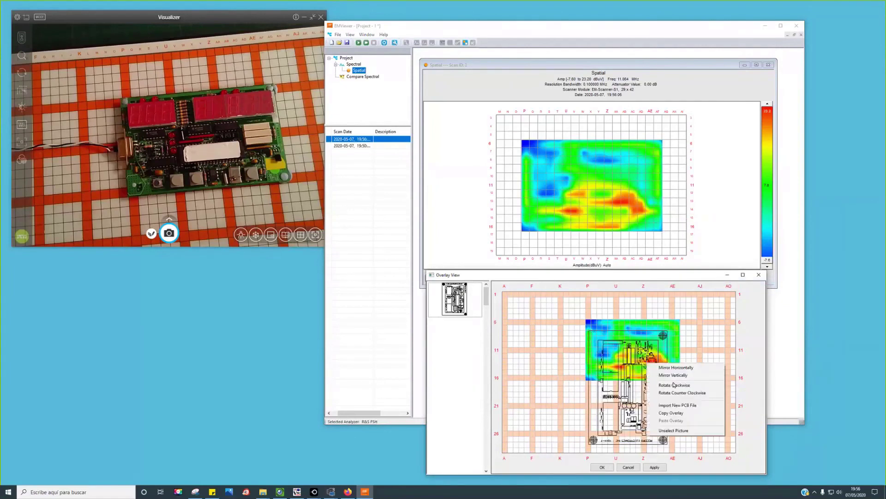
pyautogui.click(675, 384)
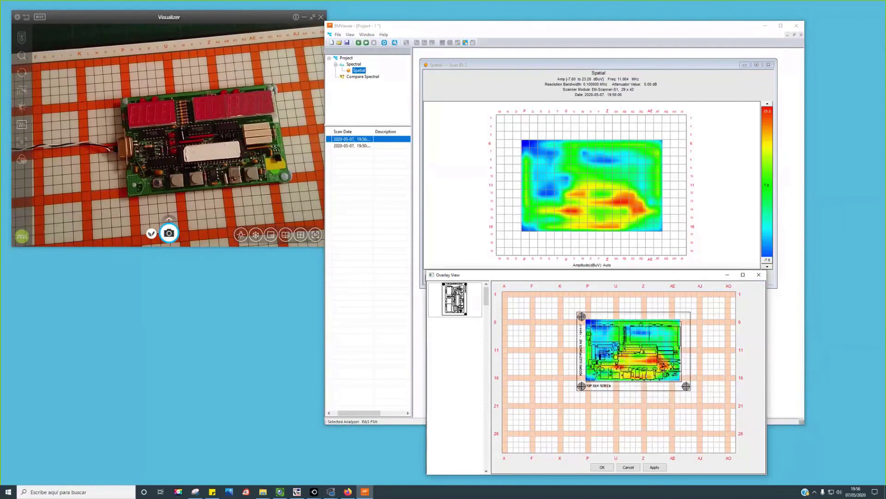
pyautogui.click(654, 467)
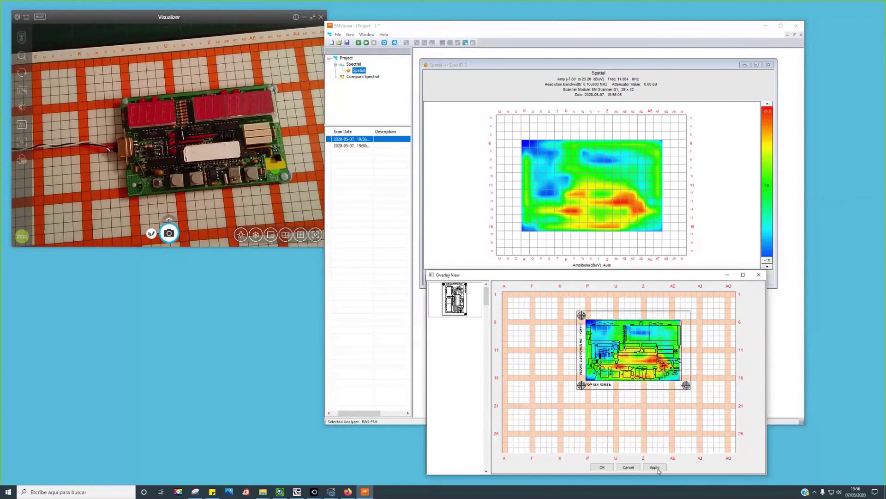
pyautogui.click(606, 468)
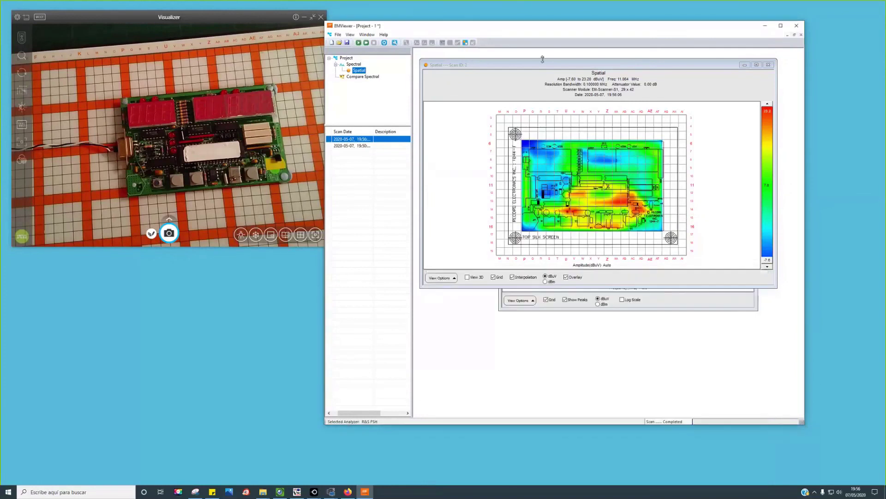
pyautogui.click(352, 146)
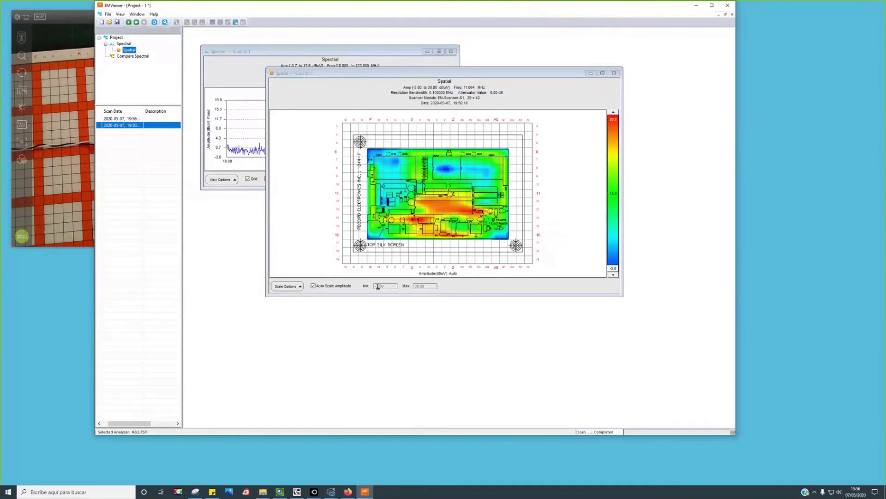
# Step: Turn off Auto Scale Amplitude and set the 19:56 scan's minimum amplitude to -3
pyautogui.click(313, 286)
pyautogui.click(388, 285)
pyautogui.press('BackSpace')
pyautogui.press('BackSpace')
pyautogui.press('BackSpace')
pyautogui.click(128, 119)
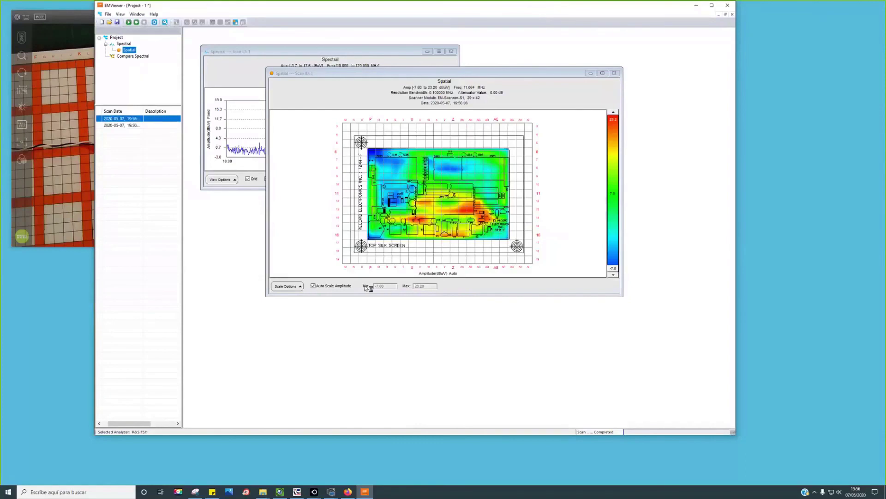
pyautogui.write('-3')
pyautogui.press('Return')
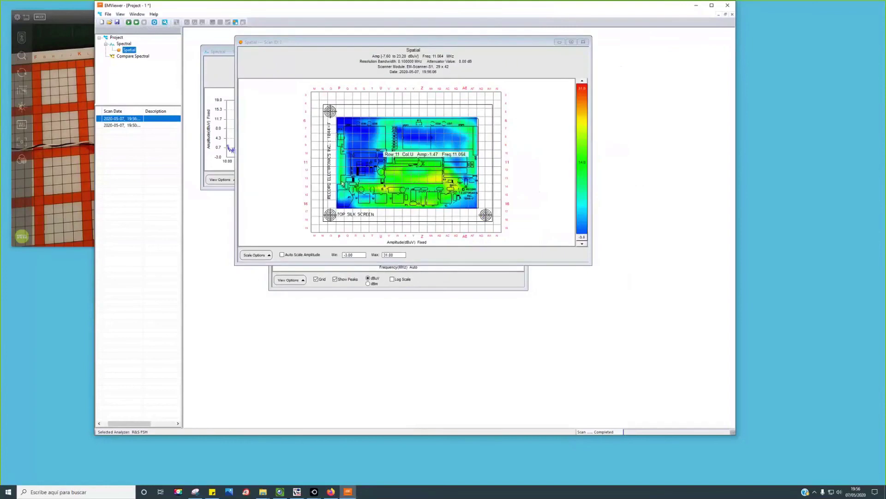
# Step: Close EOS Utility, compare the 19:50 and 19:56 heat maps, then move the Spatial window lower right
pyautogui.click(125, 125)
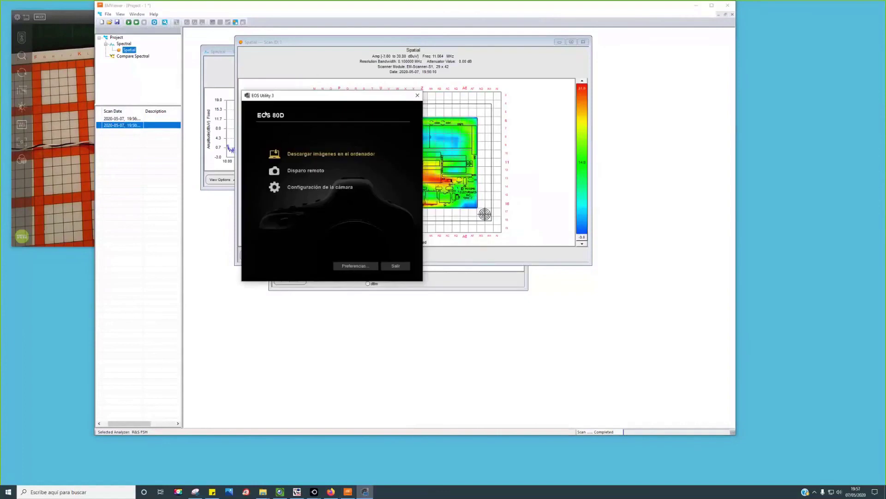
pyautogui.click(417, 96)
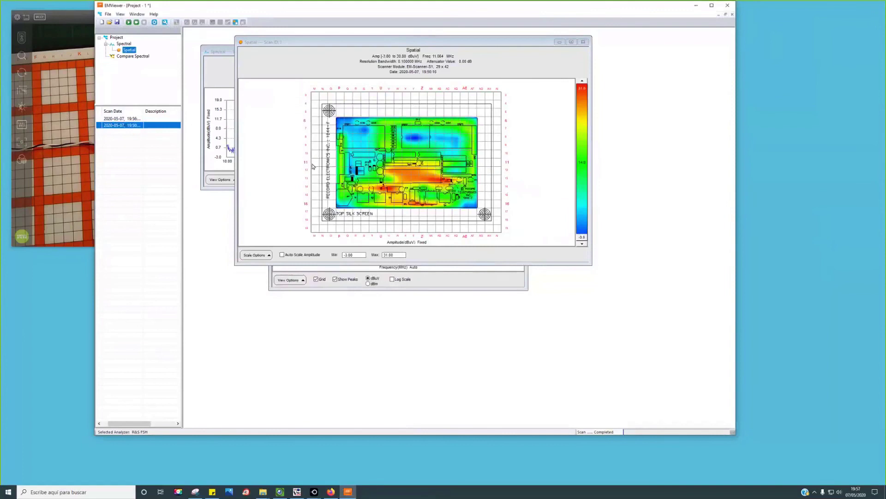
pyautogui.click(134, 119)
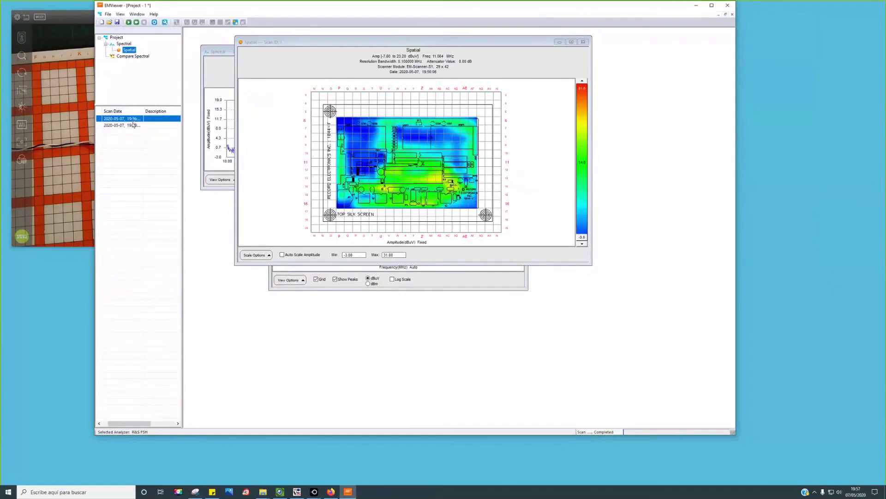
pyautogui.click(134, 125)
pyautogui.click(131, 119)
pyautogui.click(130, 124)
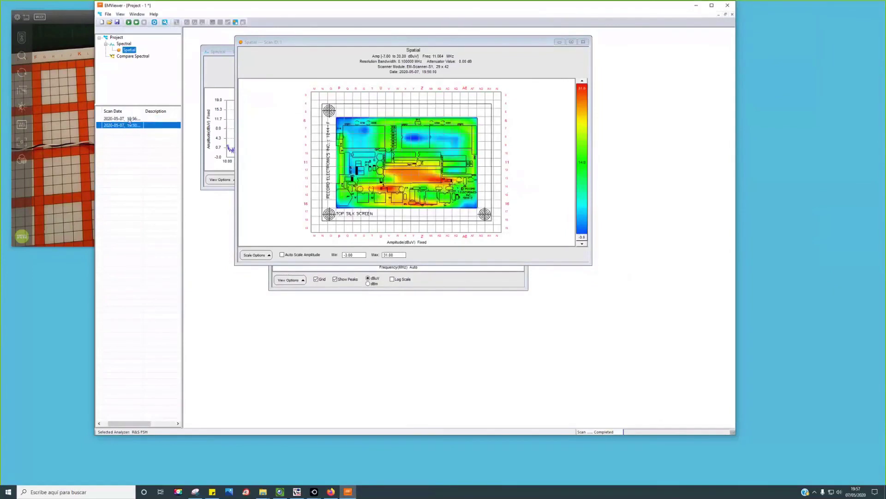
pyautogui.click(130, 119)
pyautogui.click(129, 125)
pyautogui.click(131, 119)
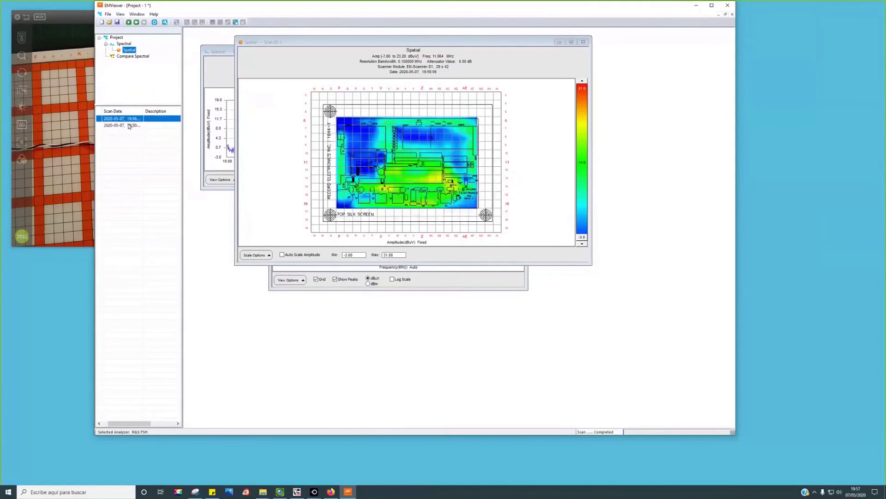
pyautogui.click(130, 125)
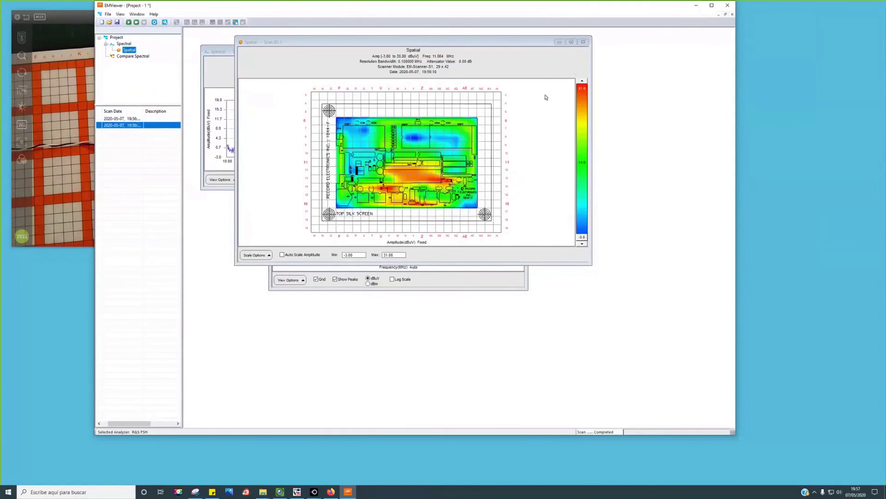
pyautogui.moveTo(369, 42); pyautogui.dragTo(460, 82)
pyautogui.moveTo(473, 196)
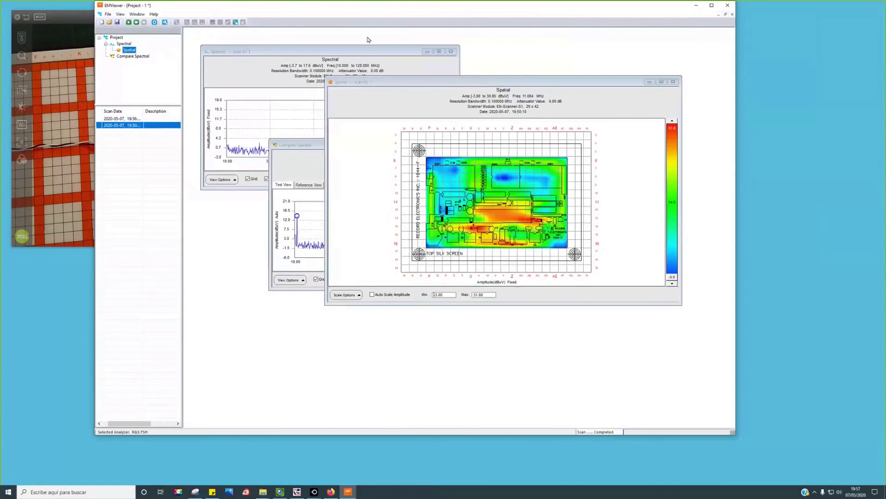
# Step: Place EMViewer to the right of the Visualizer camera view so both windows are visible
pyautogui.moveTo(243, 10); pyautogui.dragTo(442, 41)
pyautogui.click(225, 17)
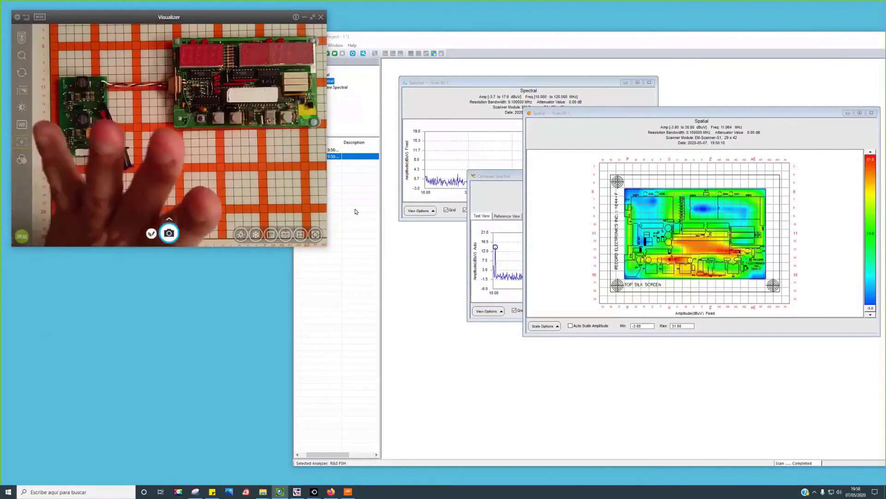
pyautogui.click(362, 42)
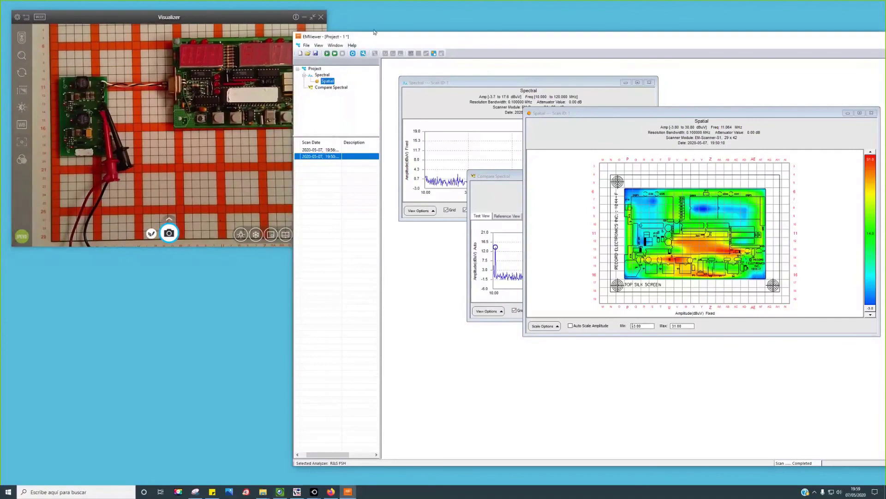
pyautogui.moveTo(389, 37); pyautogui.dragTo(426, 16)
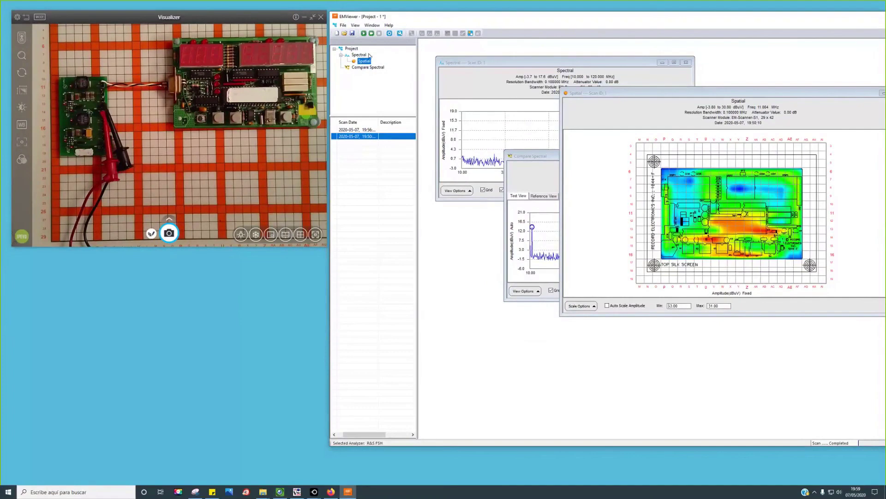
# Step: Add a Spectral/Spatial node scanning 10–120 MHz and show its Scan Probes grid
pyautogui.rightClick(352, 49)
pyautogui.moveTo(374, 57)
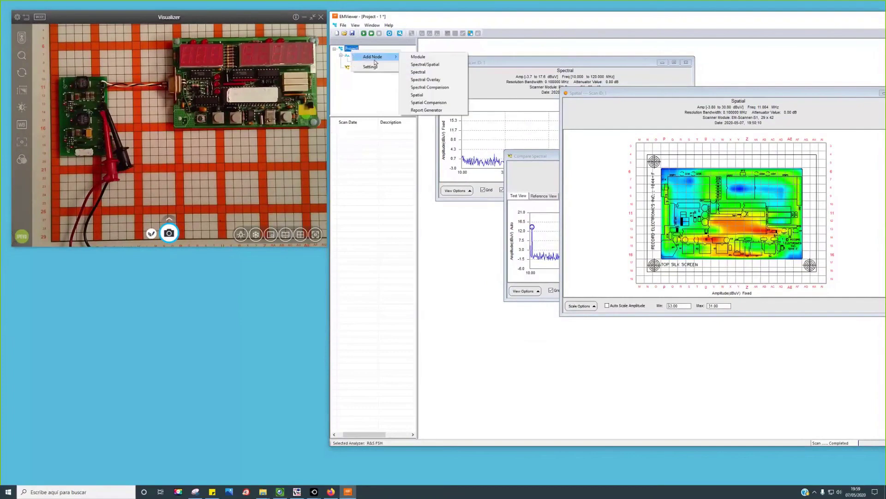
pyautogui.click(426, 64)
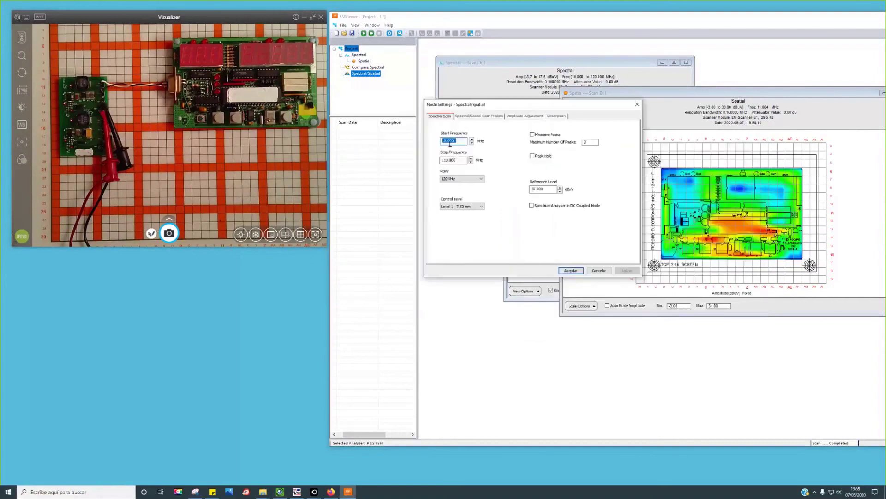
pyautogui.click(446, 159)
pyautogui.click(477, 118)
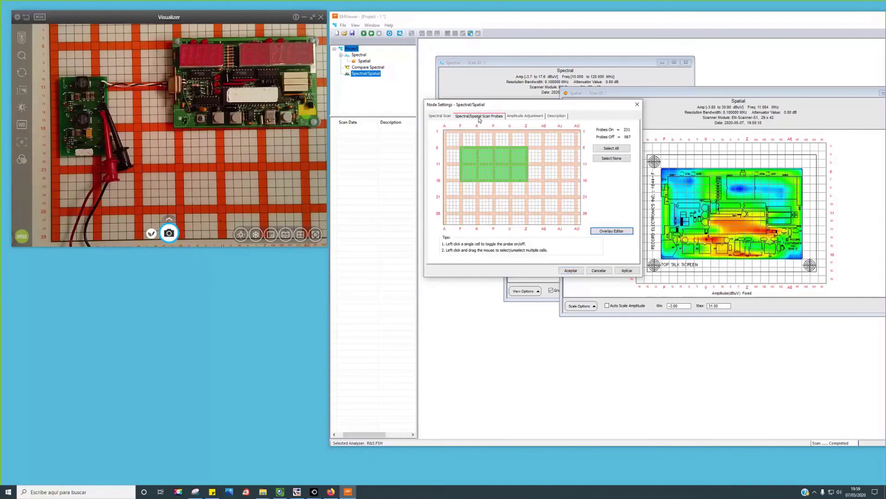
# Step: Switch off all probes, then switch on scattered cells in the upper middle of the grid
pyautogui.click(611, 157)
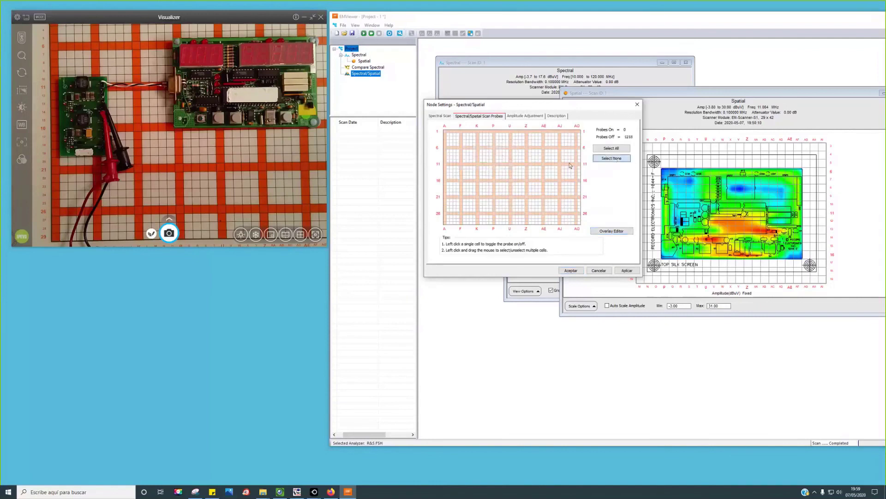
pyautogui.click(523, 168)
pyautogui.click(497, 154)
pyautogui.click(503, 170)
pyautogui.click(524, 173)
pyautogui.click(523, 150)
pyautogui.click(537, 174)
# Step: Switch on probe cells around rows 10–15 on the grid's left side
pyautogui.click(451, 161)
pyautogui.click(461, 160)
pyautogui.click(461, 167)
pyautogui.click(451, 170)
pyautogui.click(461, 177)
pyautogui.click(464, 174)
pyautogui.click(451, 173)
pyautogui.click(470, 160)
pyautogui.click(477, 165)
pyautogui.moveTo(486, 162); pyautogui.dragTo(486, 165)
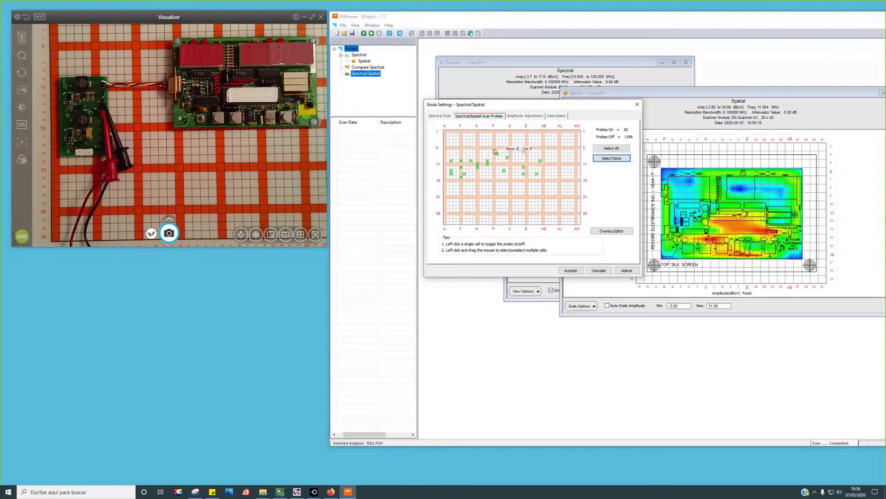
# Step: Enable probe blocks in the upper middle, at the left and a connecting strip, giving 260 probes
pyautogui.moveTo(493, 146); pyautogui.dragTo(547, 184)
pyautogui.click(568, 185)
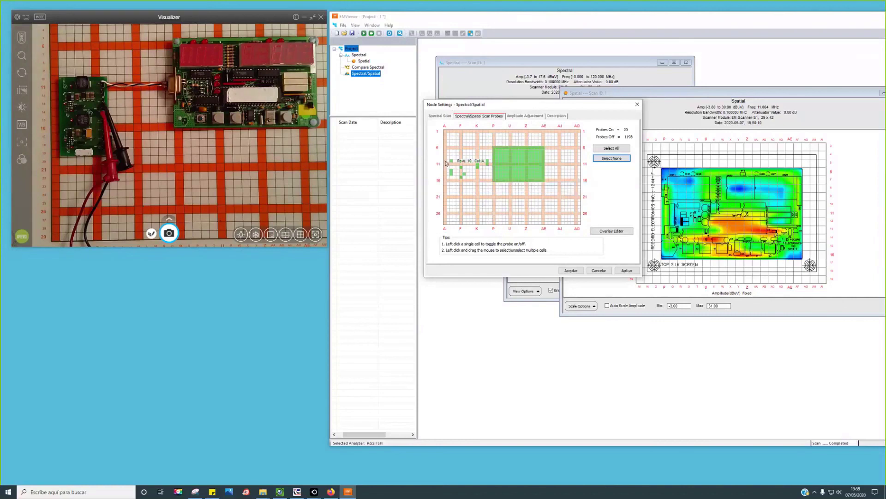
pyautogui.moveTo(447, 161); pyautogui.dragTo(465, 191)
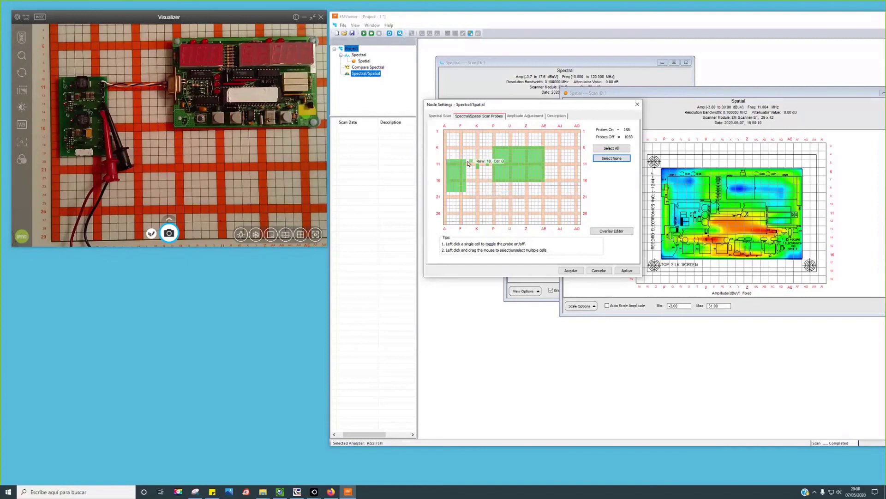
pyautogui.moveTo(469, 162); pyautogui.dragTo(491, 170)
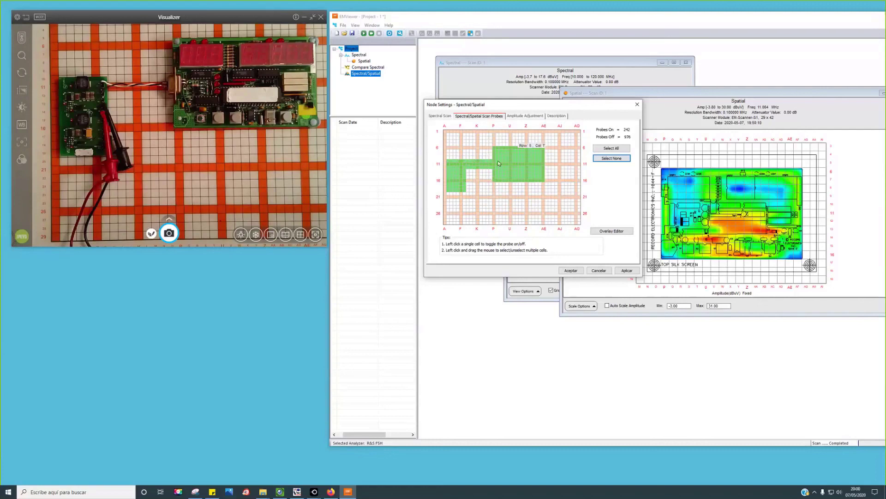
pyautogui.moveTo(532, 160); pyautogui.dragTo(559, 167)
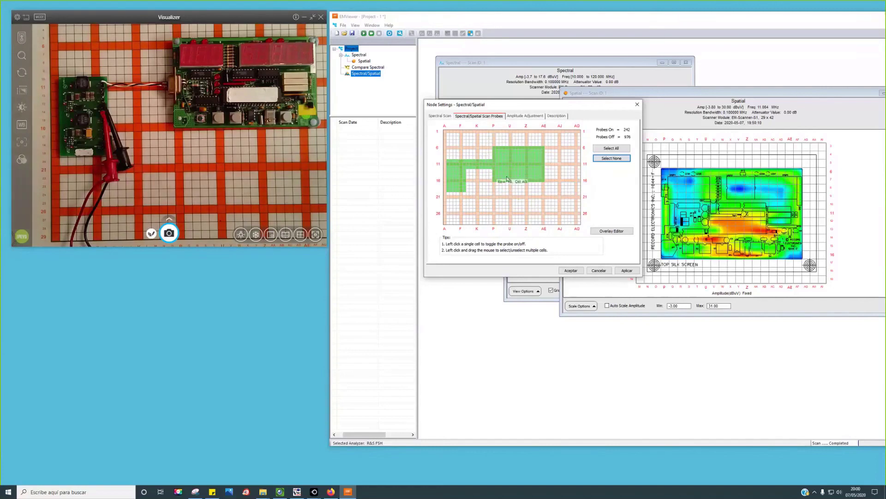
# Step: Open the Overlay Editor and delete the old board overlay image
pyautogui.click(616, 231)
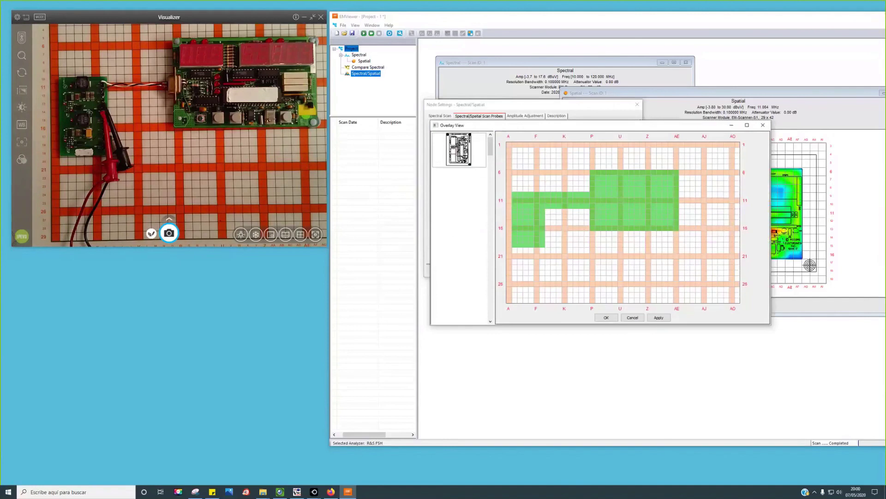
pyautogui.rightClick(460, 156)
pyautogui.click(485, 166)
pyautogui.click(622, 243)
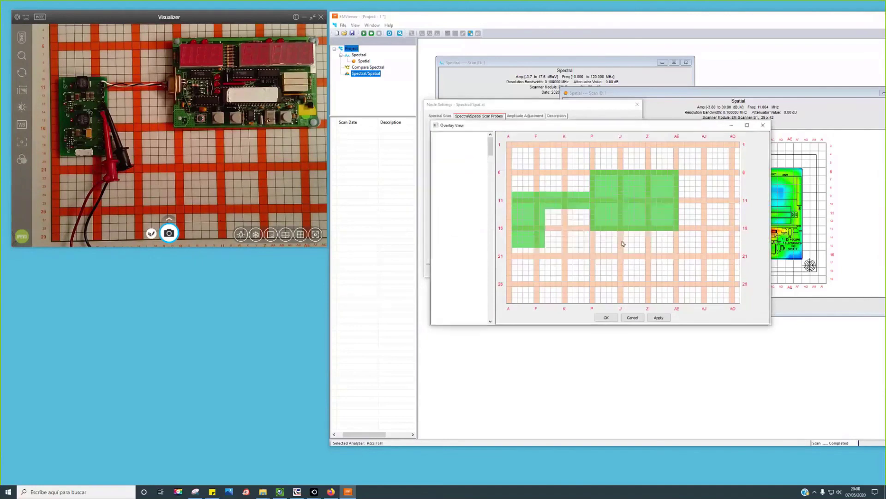
# Step: Import the Overlay PCB uC and Buck.jpg photo as the new PCB overlay
pyautogui.rightClick(553, 178)
pyautogui.click(577, 183)
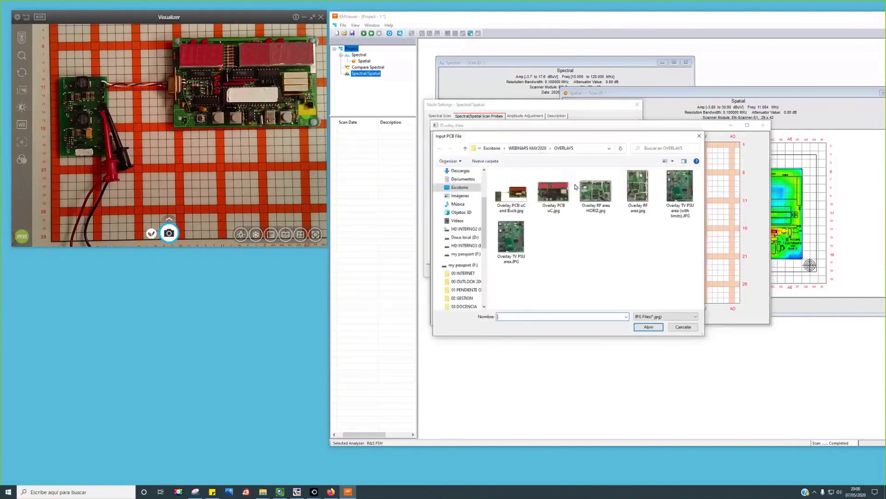
pyautogui.click(504, 197)
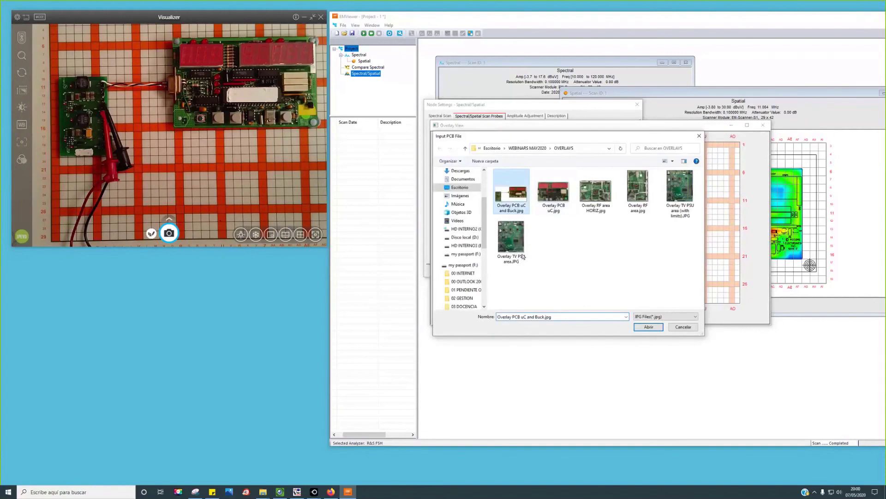
pyautogui.click(649, 327)
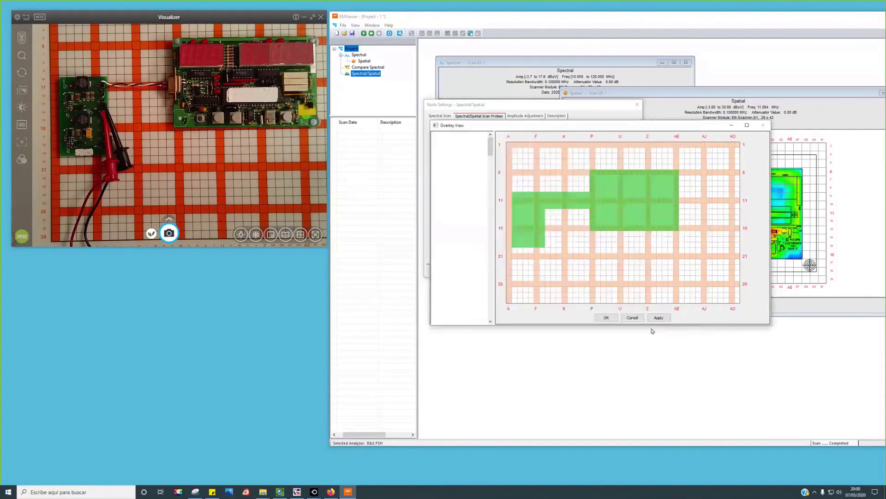
# Step: Position and scale the board photo to fit over the enabled probe region
pyautogui.moveTo(600, 159); pyautogui.dragTo(628, 189)
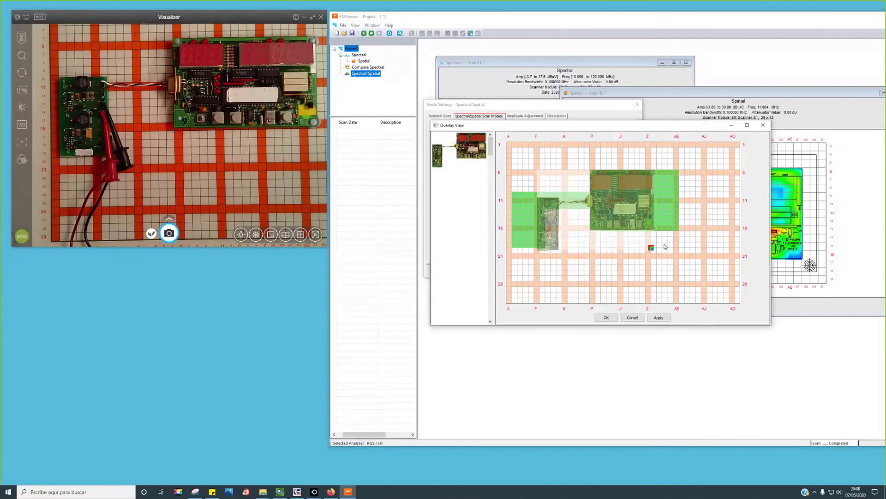
pyautogui.moveTo(659, 248)
pyautogui.mouseDown()
pyautogui.moveTo(619, 245)
pyautogui.moveTo(672, 249)
pyautogui.mouseUp()
pyautogui.moveTo(641, 210); pyautogui.dragTo(642, 211)
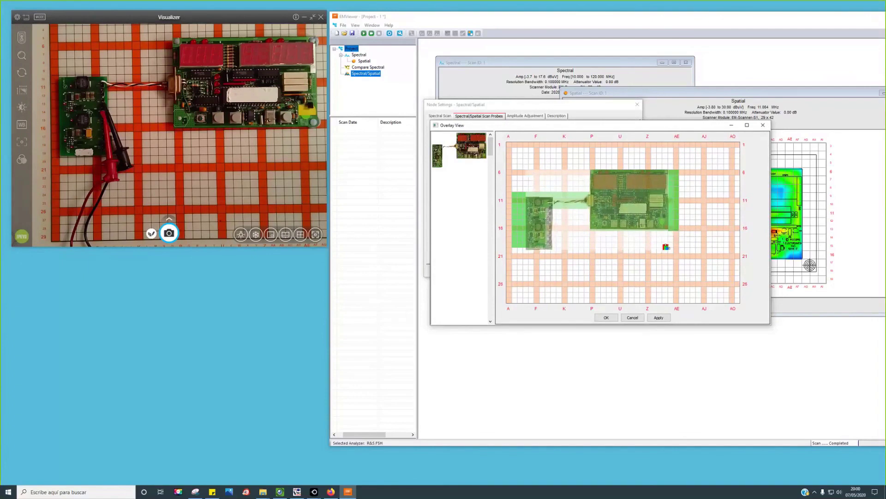
pyautogui.moveTo(667, 247); pyautogui.dragTo(672, 249)
pyautogui.moveTo(640, 209); pyautogui.dragTo(641, 210)
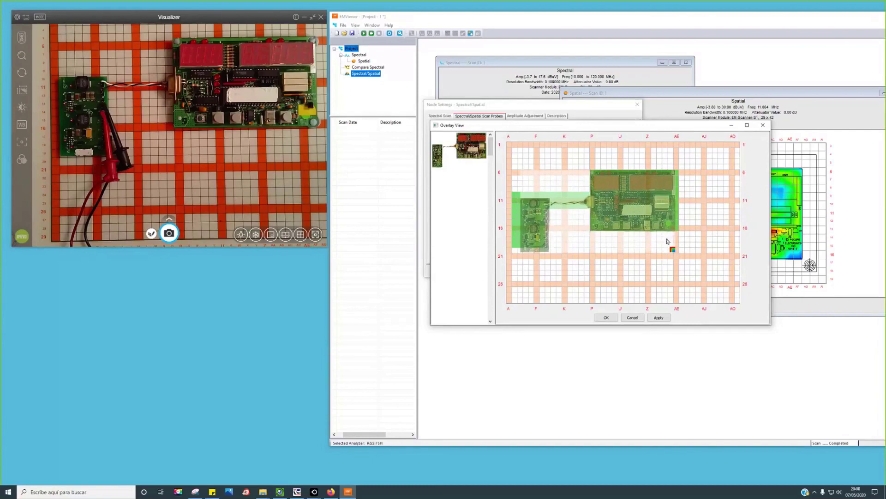
pyautogui.moveTo(650, 221); pyautogui.dragTo(649, 221)
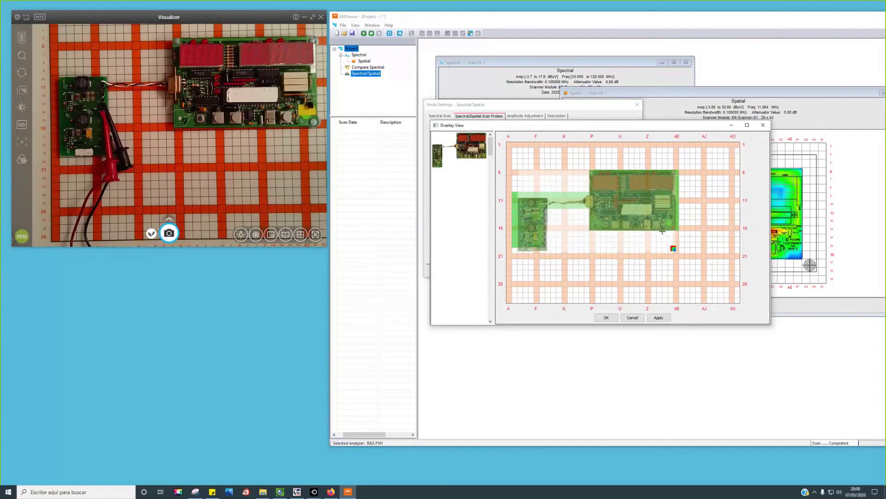
pyautogui.moveTo(674, 249); pyautogui.dragTo(678, 249)
pyautogui.moveTo(638, 209); pyautogui.dragTo(636, 208)
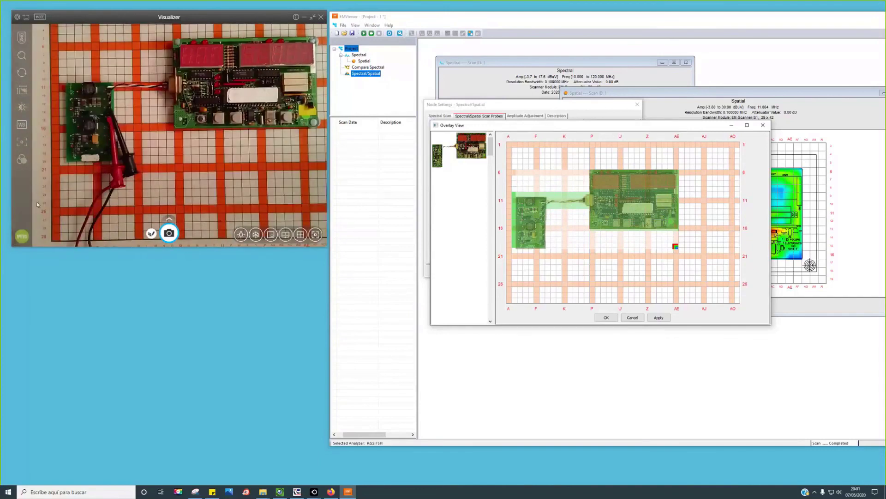
pyautogui.click(50, 91)
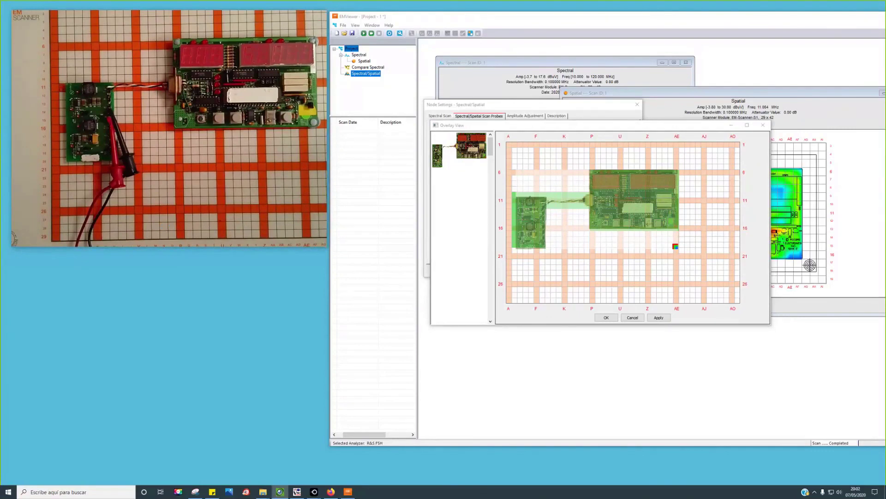
# Step: Accept the overlay and Spectral/Spatial node settings, then start the composite scan
pyautogui.click(609, 318)
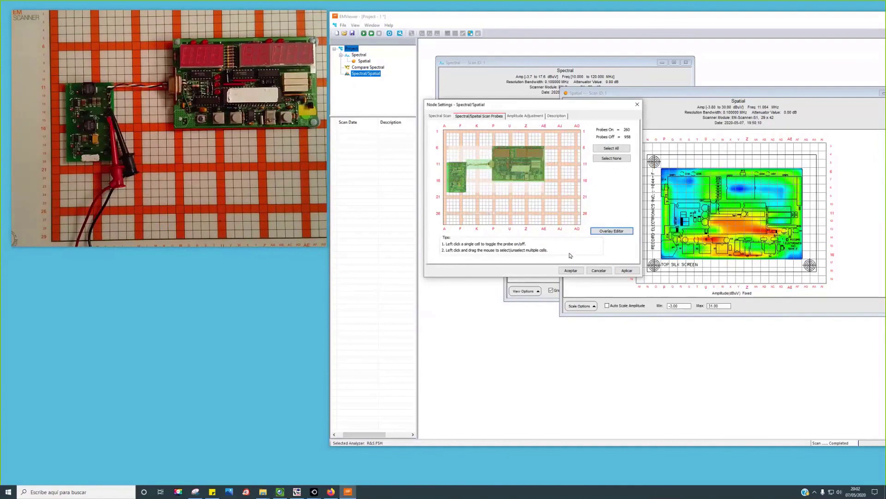
pyautogui.click(571, 270)
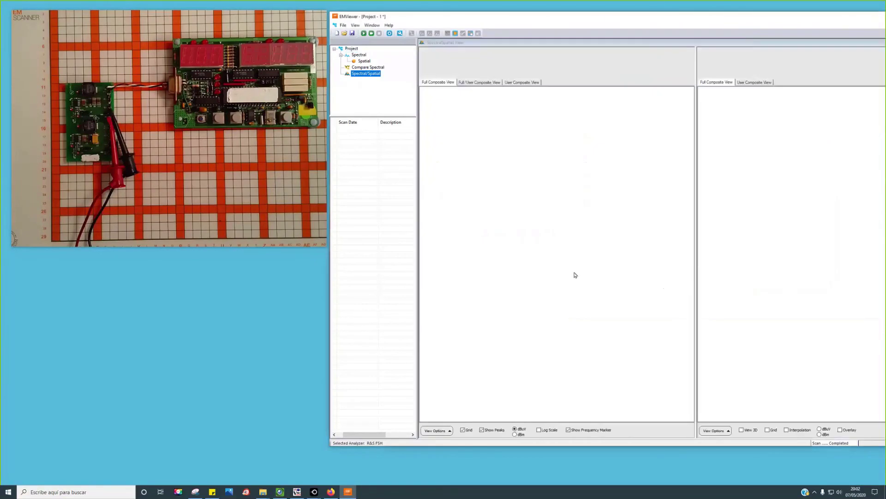
pyautogui.moveTo(400, 13); pyautogui.dragTo(355, 7)
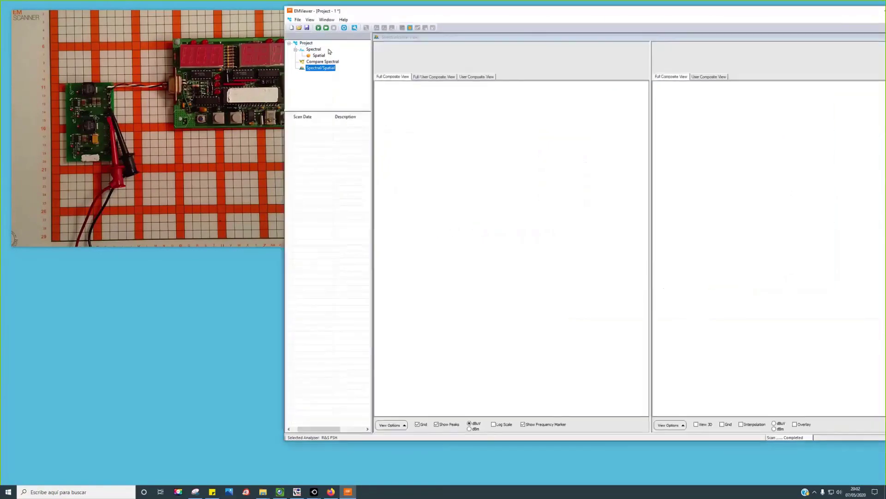
pyautogui.click(319, 28)
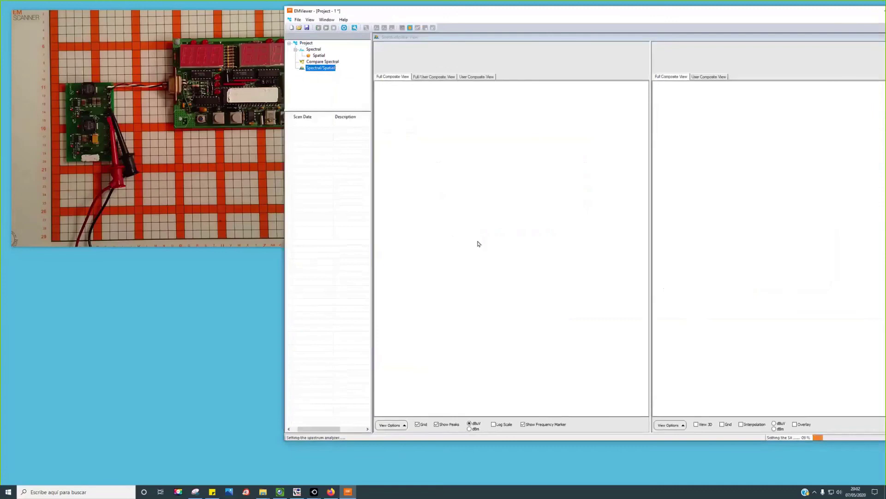
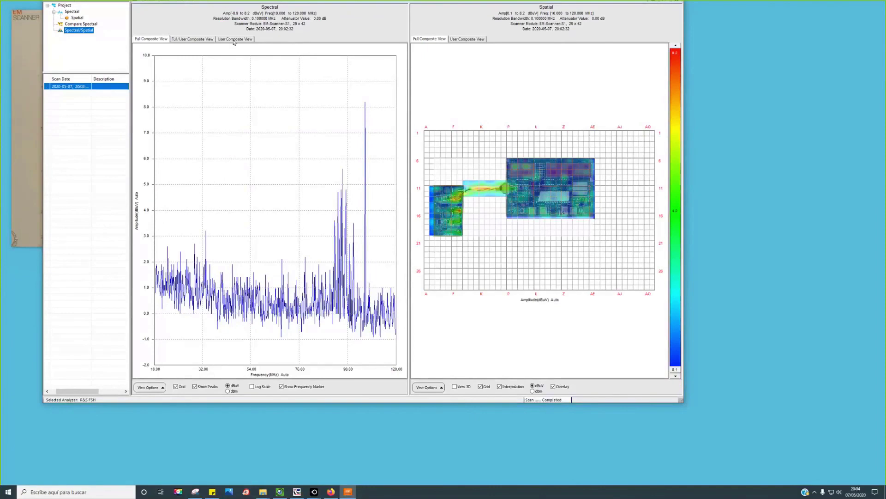
# Step: Restore the maximized child window, then maximize the Spectral/Spatial window for Scan ID 2
pyautogui.click(137, 14)
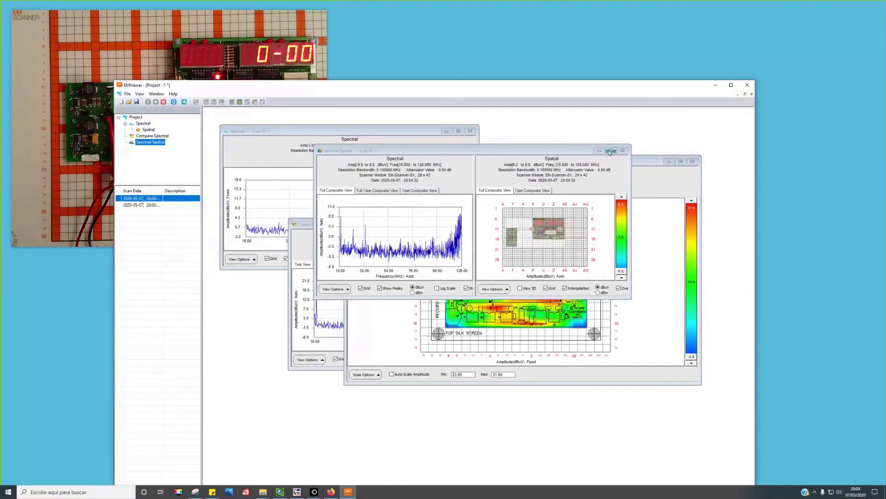
pyautogui.click(611, 151)
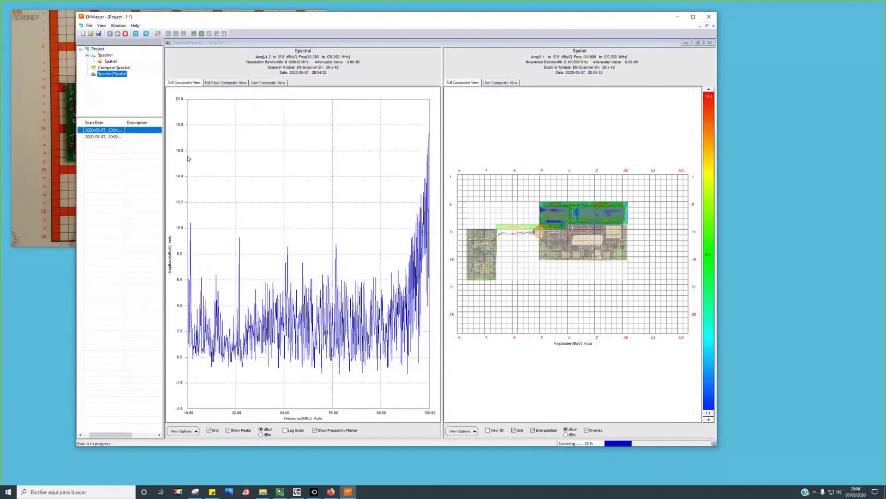
# Step: Place a spectrum frequency marker at 13.667 MHz and let the scan finish
pyautogui.click(244, 270)
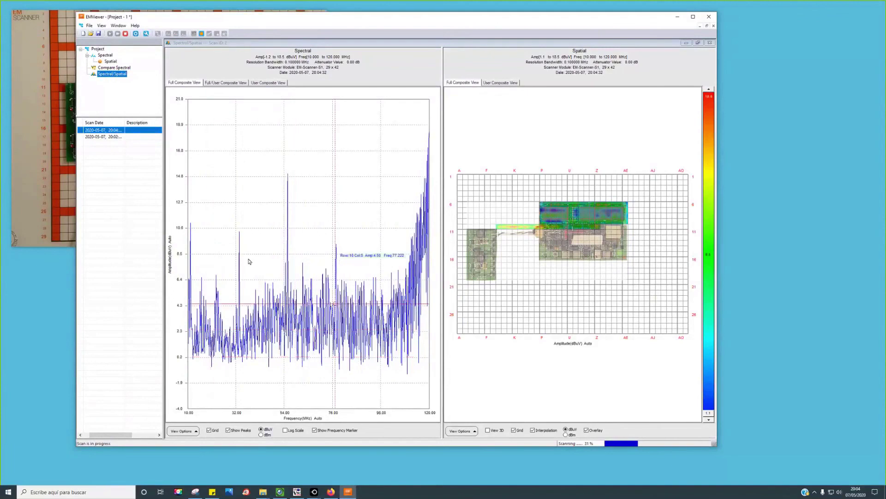
pyautogui.moveTo(249, 261)
pyautogui.mouseDown()
pyautogui.moveTo(277, 263)
pyautogui.moveTo(226, 263)
pyautogui.moveTo(193, 230)
pyautogui.moveTo(189, 271)
pyautogui.mouseUp()
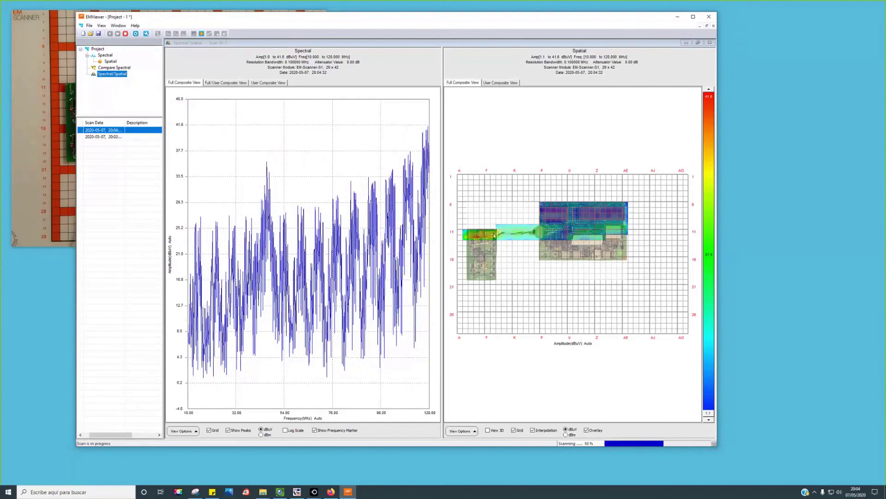
pyautogui.moveTo(486, 240)
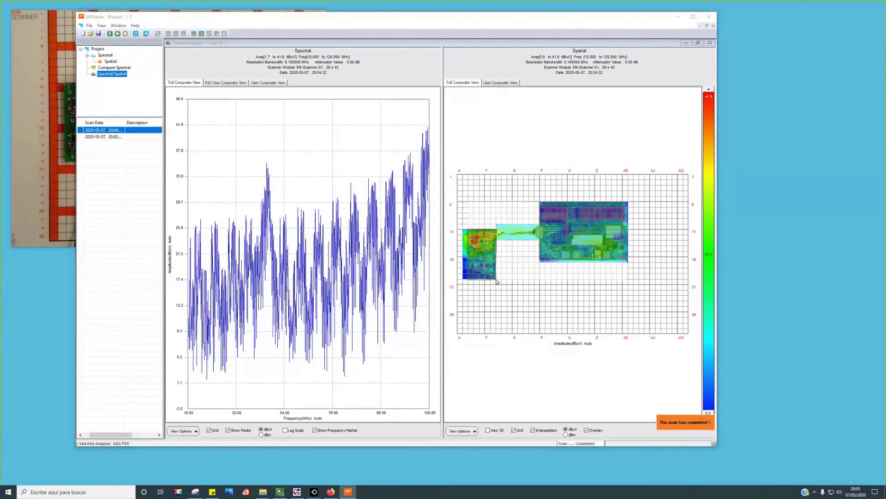
# Step: Zoom the heatmap onto the area around the two boards and maximize EMViewer
pyautogui.moveTo(459, 199); pyautogui.dragTo(633, 292)
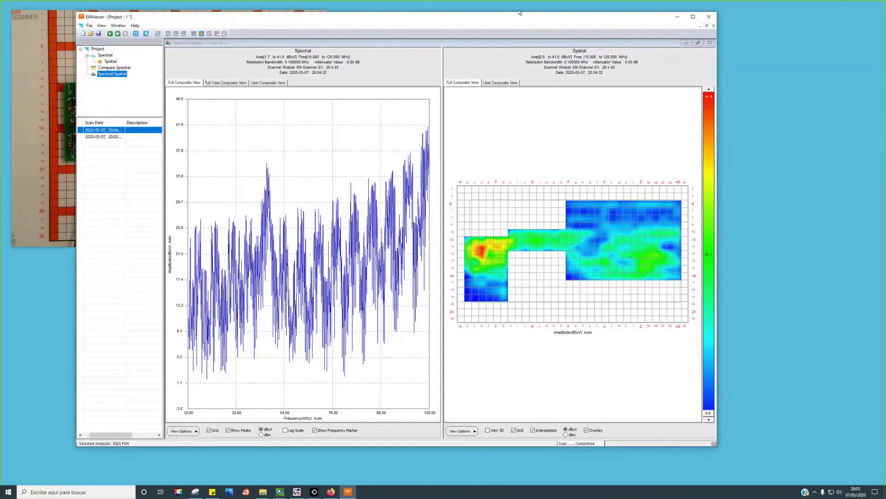
pyautogui.doubleClick(484, 21)
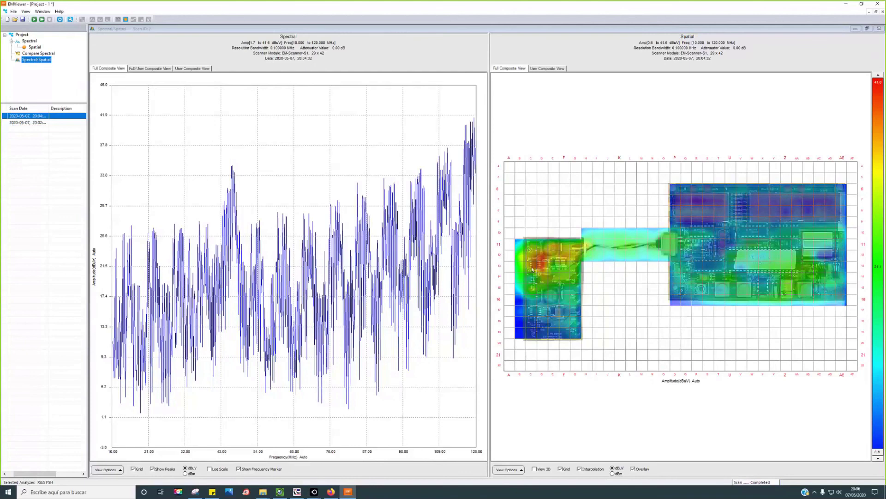
pyautogui.moveTo(533, 258)
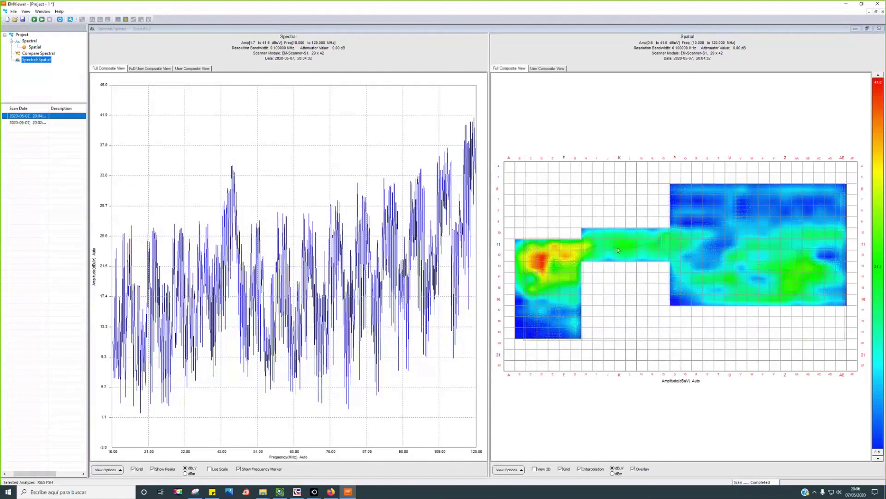
pyautogui.moveTo(619, 249)
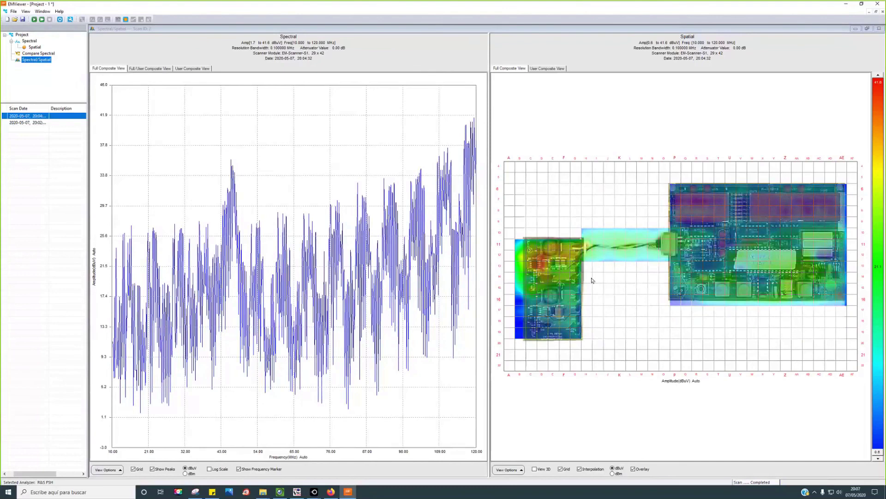
pyautogui.click(535, 469)
pyautogui.moveTo(623, 282); pyautogui.dragTo(627, 198)
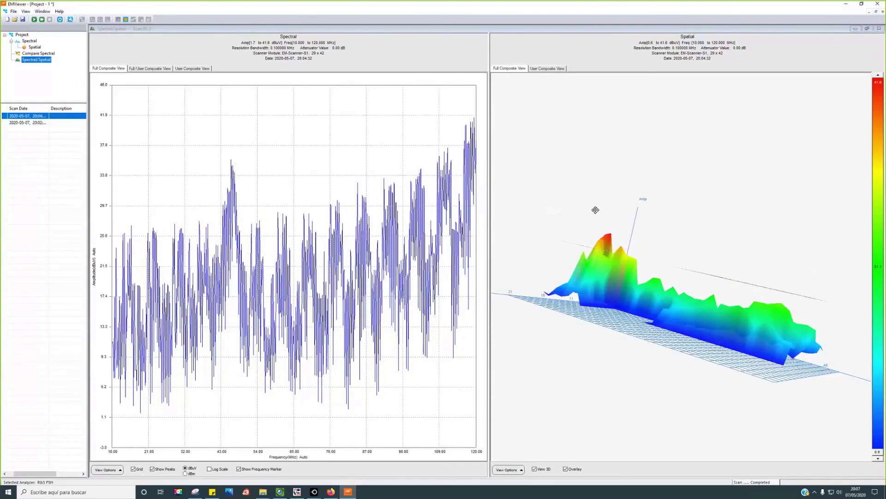
pyautogui.moveTo(596, 208); pyautogui.dragTo(556, 337)
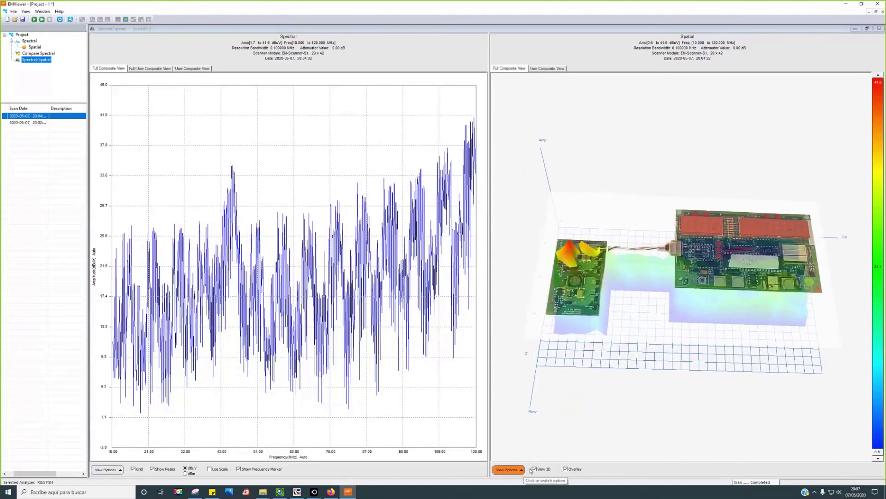
pyautogui.click(534, 469)
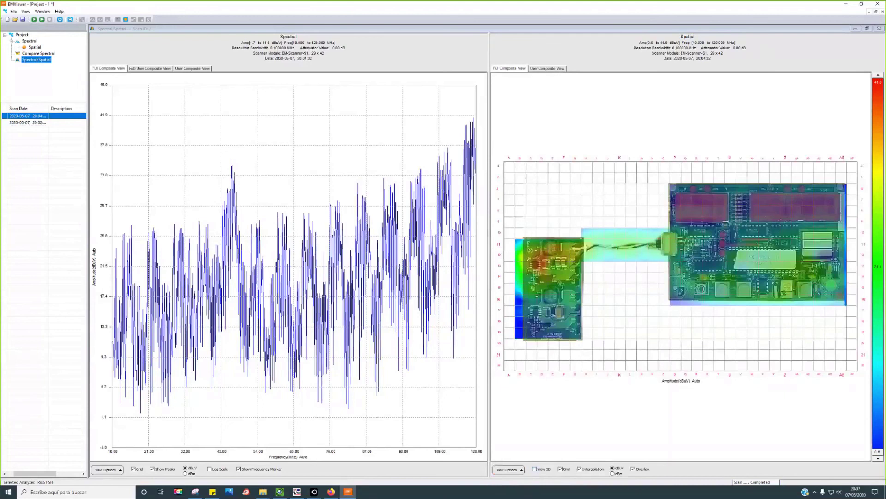
# Step: Restore EMViewer, move it right beside the camera view, and bring TightVNC Viewer forward
pyautogui.doubleClick(356, 7)
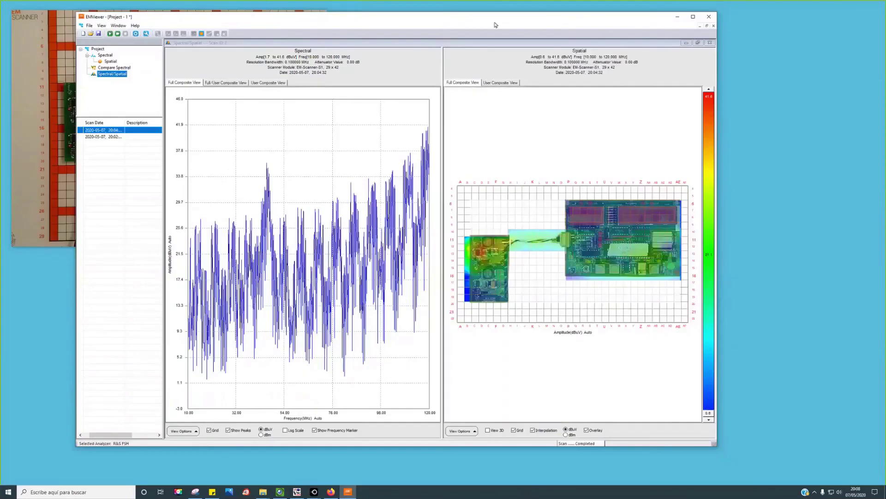
pyautogui.moveTo(323, 17); pyautogui.dragTo(539, 13)
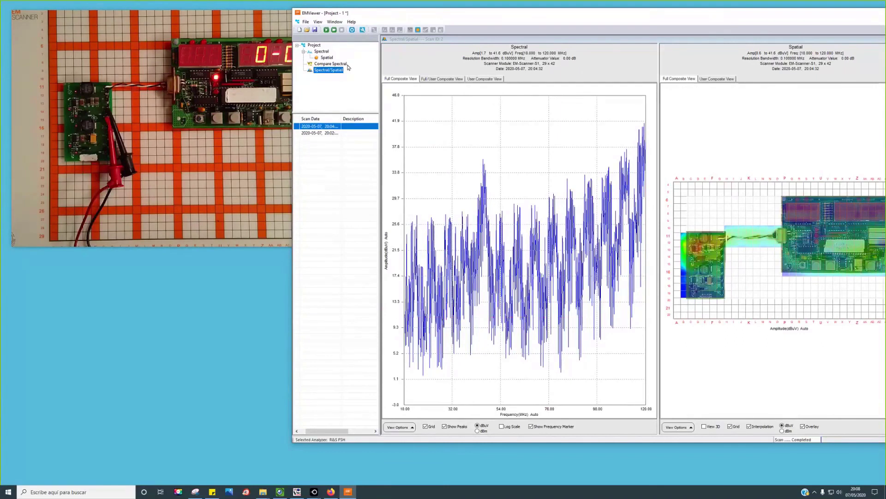
pyautogui.hotkey('alt', 'Tab')
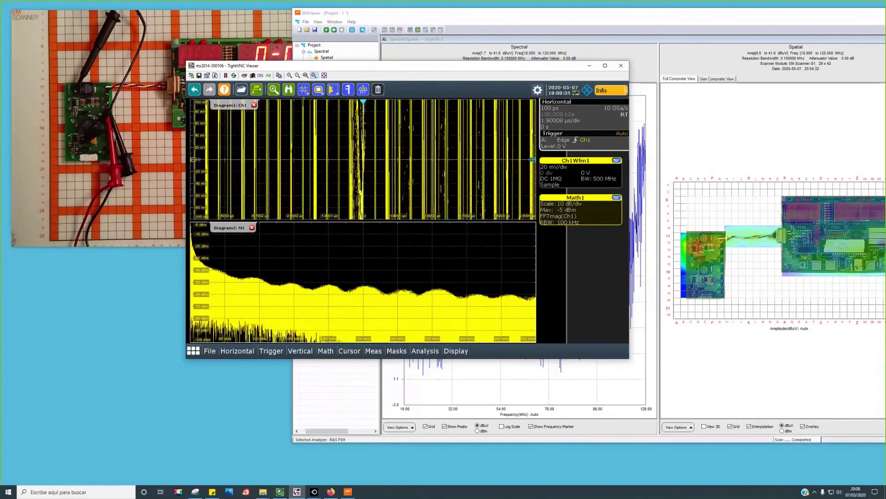
# Step: Close the oscilloscope's Math1 FFT diagram, keeping only the time trace, and return to EMViewer
pyautogui.click(617, 198)
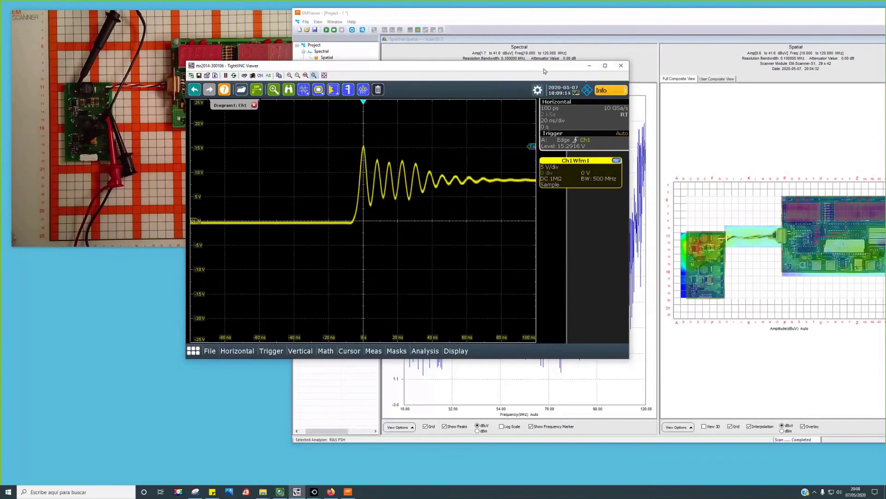
pyautogui.click(619, 38)
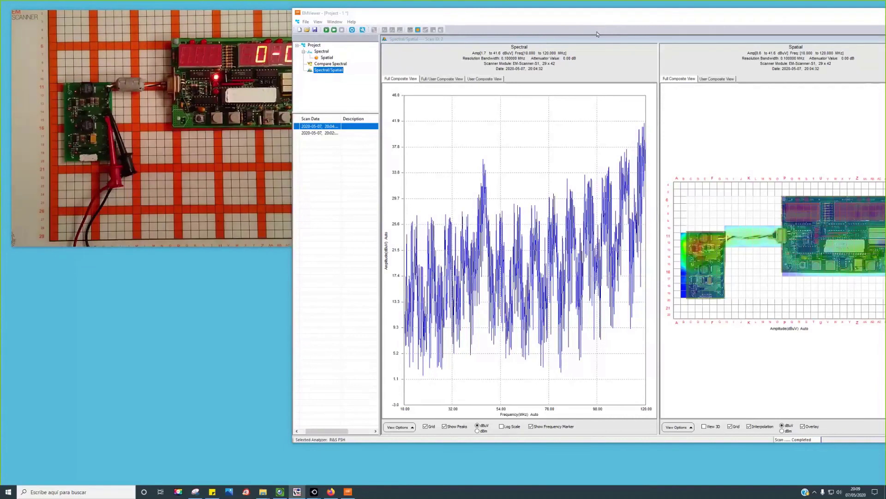
# Step: Maximize EMViewer, start a new scan, and switch to the EMProbe slide window
pyautogui.doubleClick(396, 16)
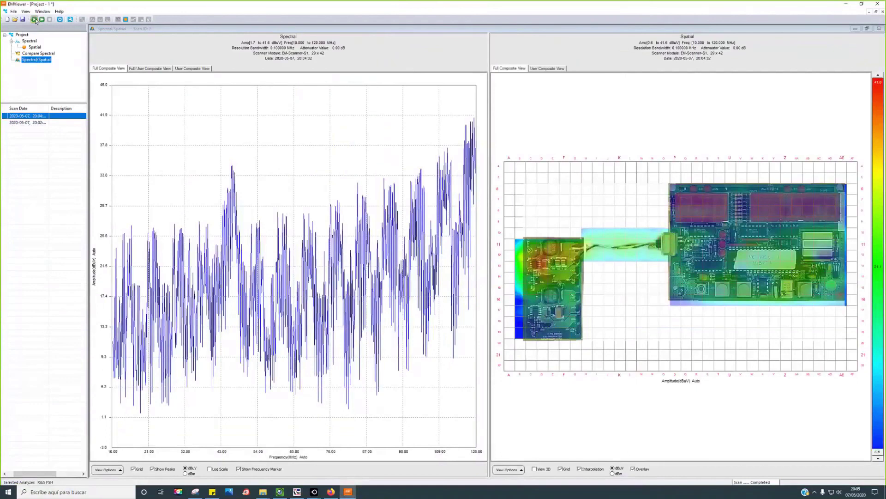
pyautogui.click(49, 20)
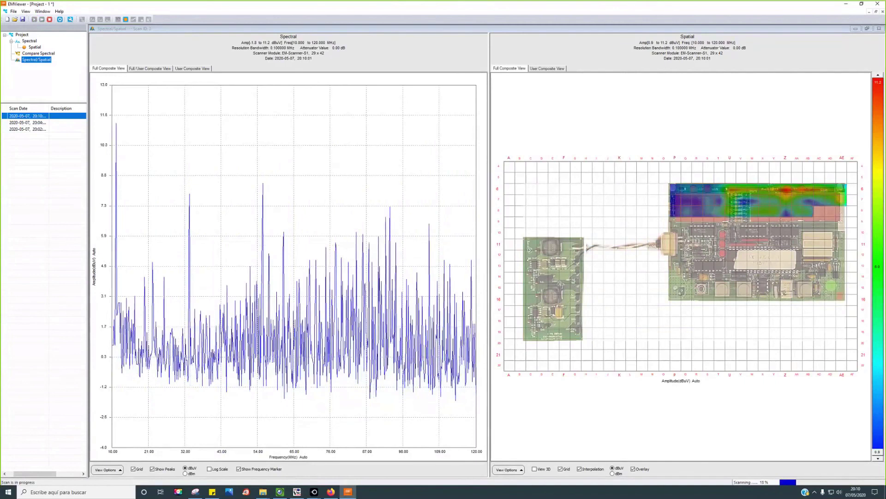
pyautogui.hotkey('alt', 'Tab')
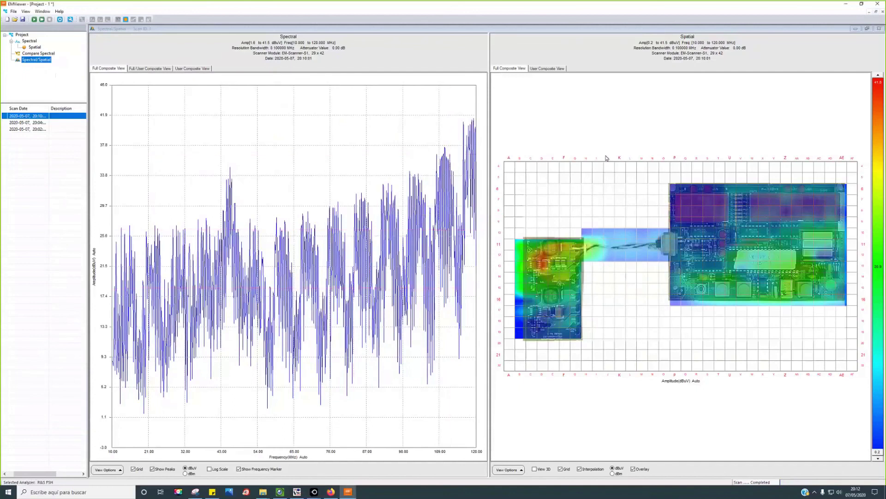
# Step: Restore the combined view, close the separate Spatial window, and enlarge the combined view
pyautogui.click(867, 29)
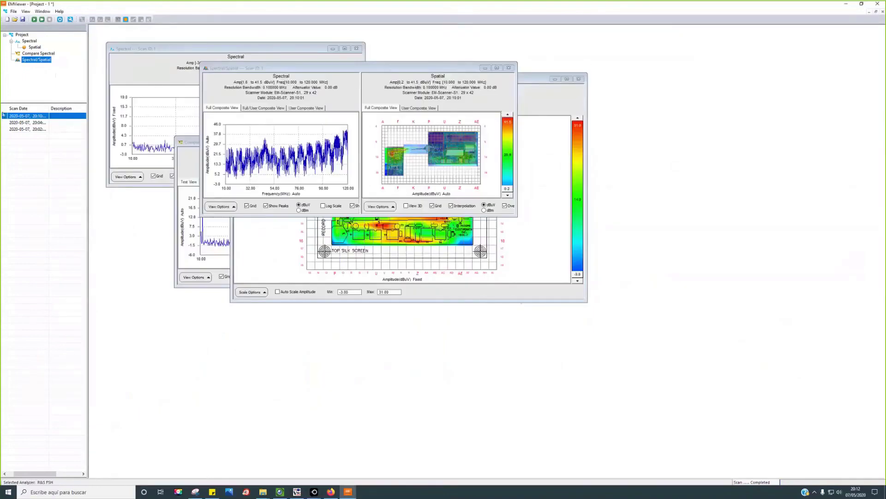
pyautogui.moveTo(324, 68); pyautogui.dragTo(370, 118)
pyautogui.click(41, 123)
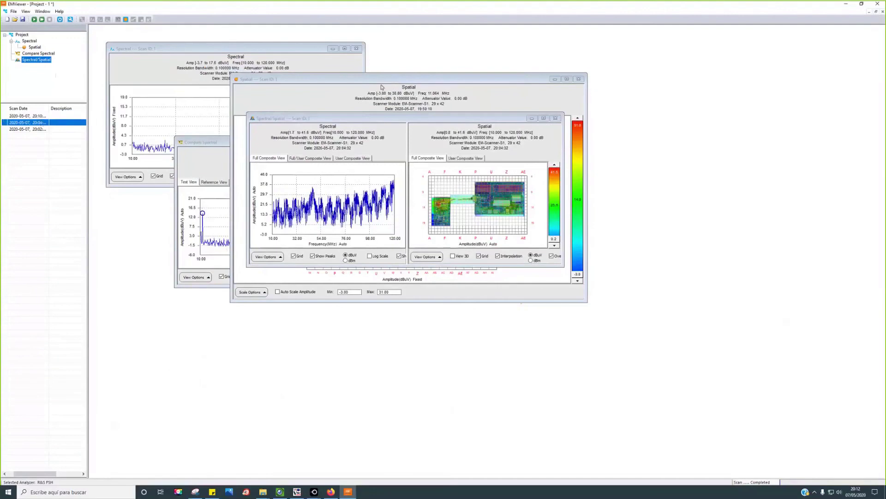
pyautogui.moveTo(462, 79); pyautogui.dragTo(385, 53)
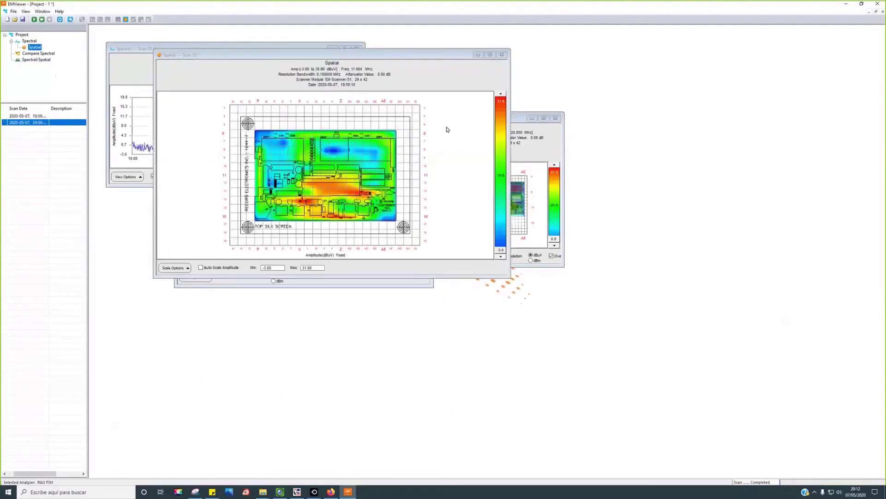
pyautogui.click(502, 55)
pyautogui.moveTo(439, 121); pyautogui.dragTo(317, 48)
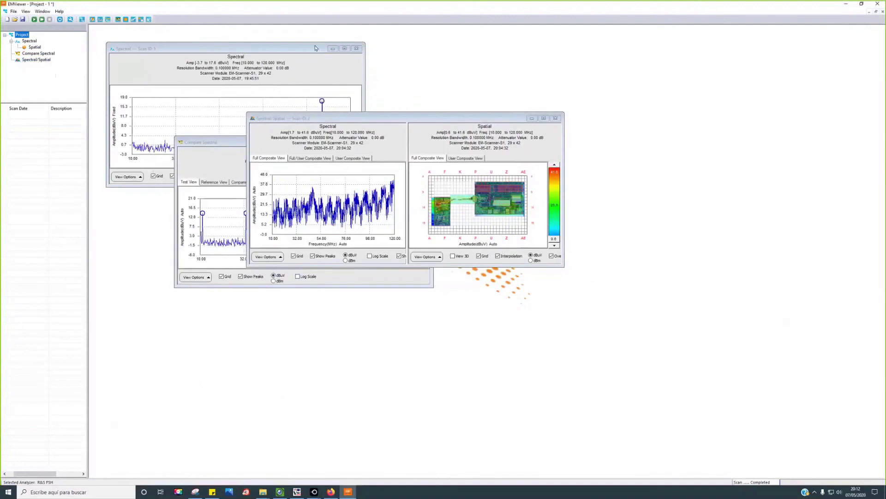
pyautogui.moveTo(441, 196); pyautogui.dragTo(596, 300)
# Step: Turn off the PCB photo overlay and compare the 20:10 and 20:04 scans
pyautogui.click(40, 119)
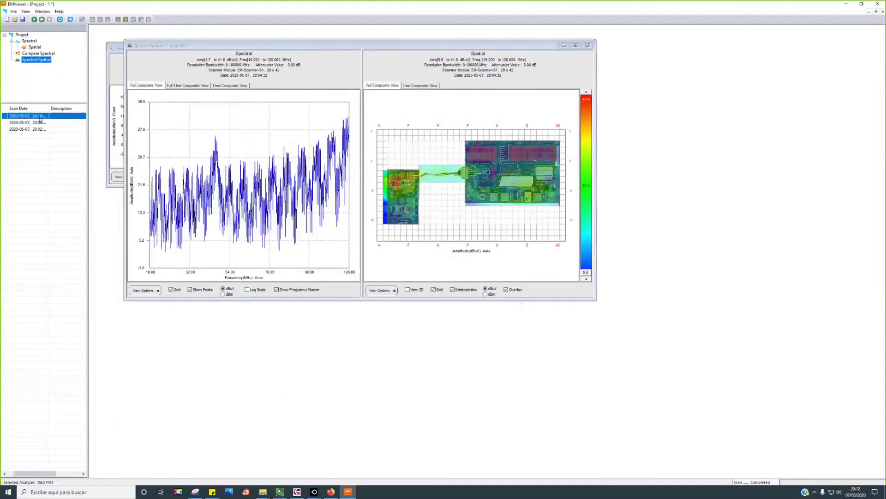
pyautogui.click(40, 123)
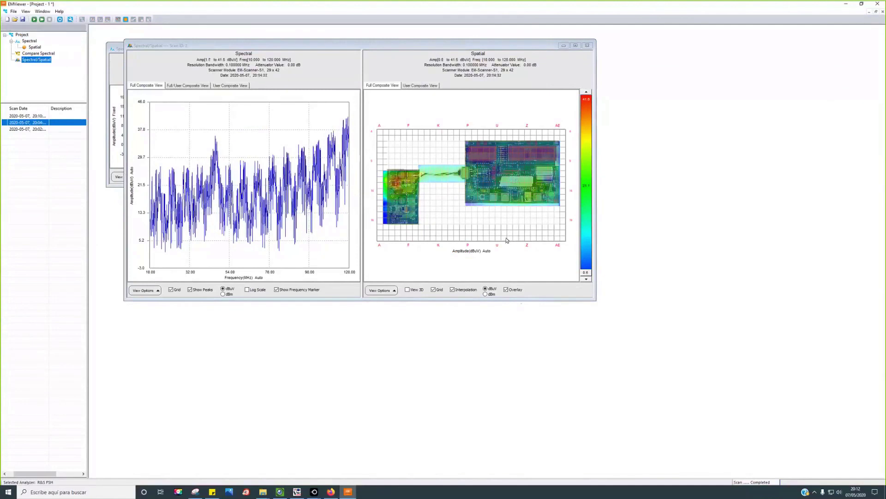
pyautogui.click(507, 290)
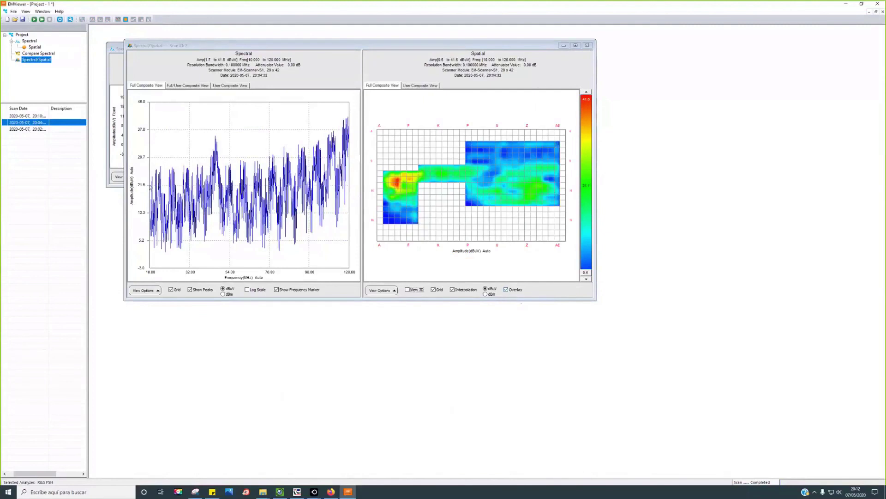
pyautogui.click(31, 116)
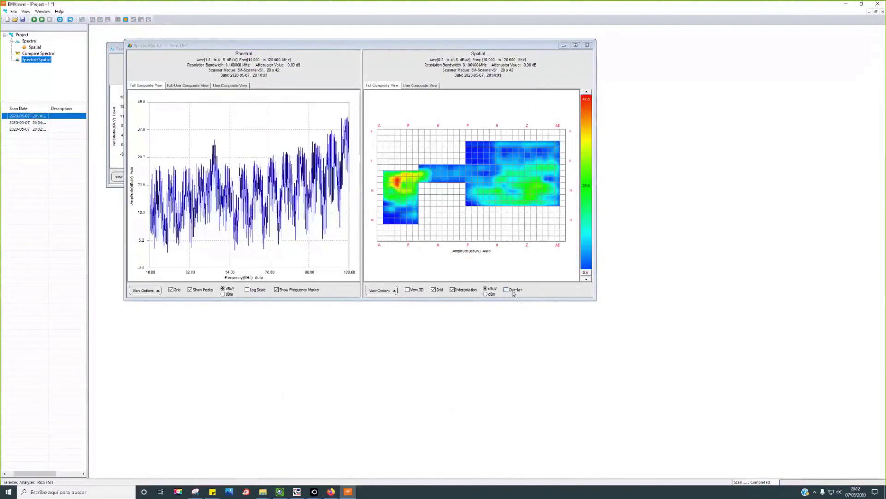
pyautogui.click(36, 122)
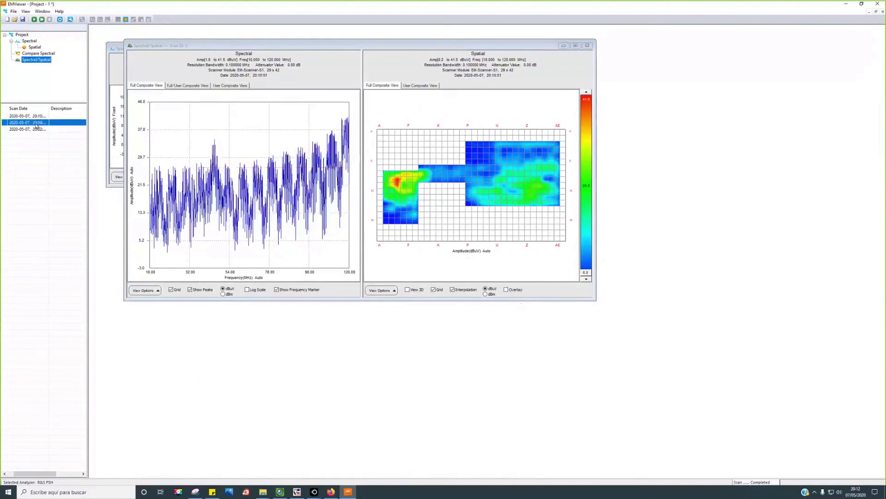
# Step: Disable Auto Scale Amplitude for the 20:04 scan and set Min 0.50, Max 42
pyautogui.click(381, 290)
pyautogui.click(386, 264)
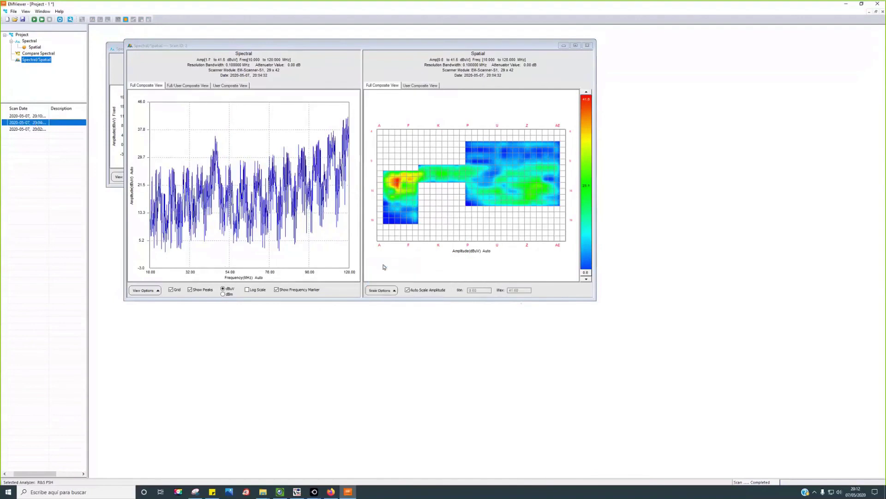
pyautogui.click(442, 290)
pyautogui.click(476, 291)
pyautogui.press('BackSpace')
pyautogui.press('BackSpace')
pyautogui.press('BackSpace')
pyautogui.write('.50')
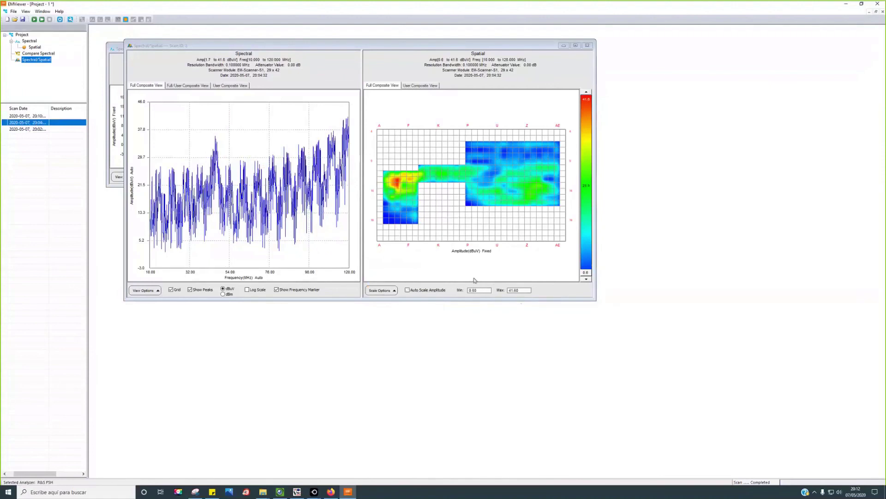
pyautogui.click(522, 290)
pyautogui.write('42')
# Step: Give the 20:10 scan the same fixed scale, Min 0.50 and Max 42
pyautogui.click(35, 116)
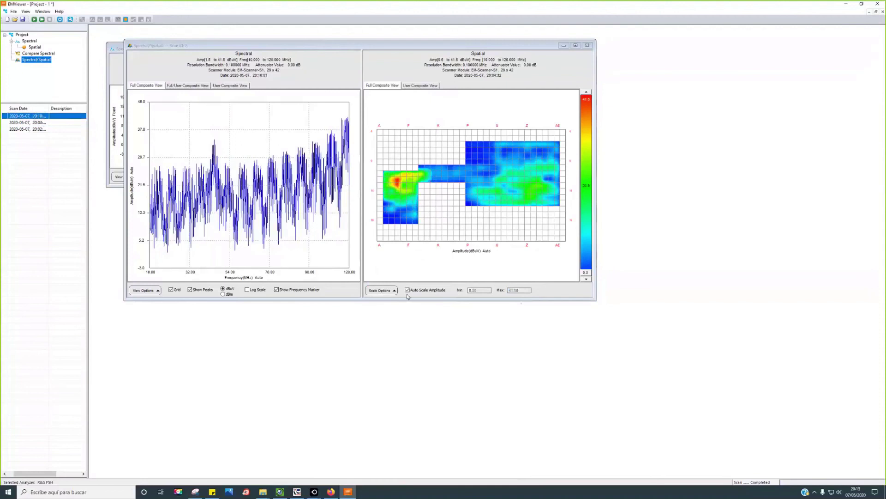
pyautogui.click(421, 292)
pyautogui.click(421, 293)
pyautogui.press('Tab')
pyautogui.write('0.5')
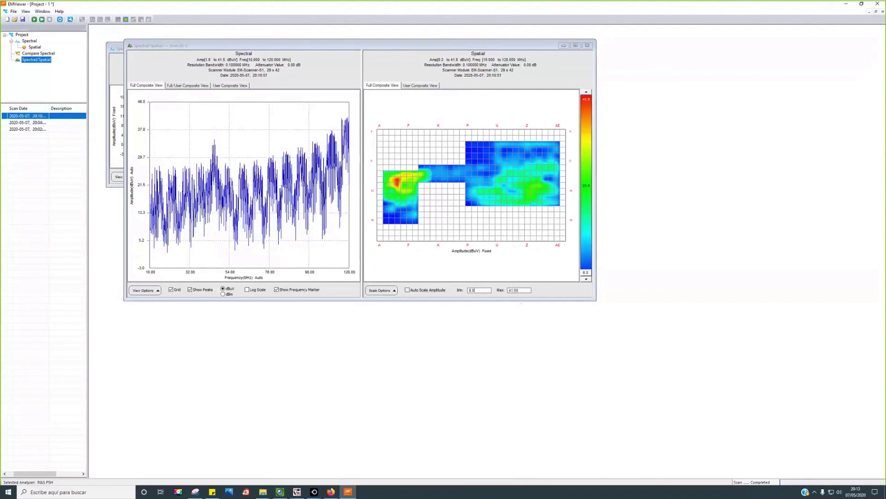
pyautogui.write('0')
pyautogui.press('Tab')
pyautogui.write('45')
pyautogui.press('Return')
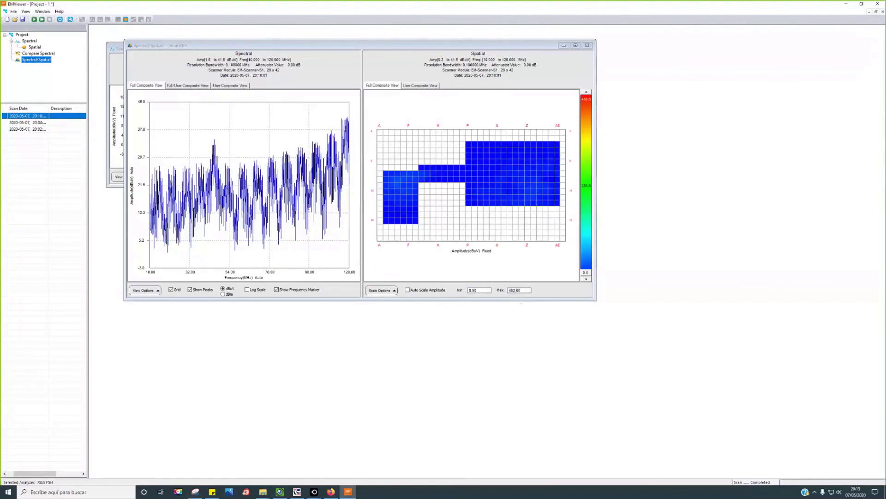
pyautogui.click(509, 290)
pyautogui.press('Delete')
pyautogui.press('Return')
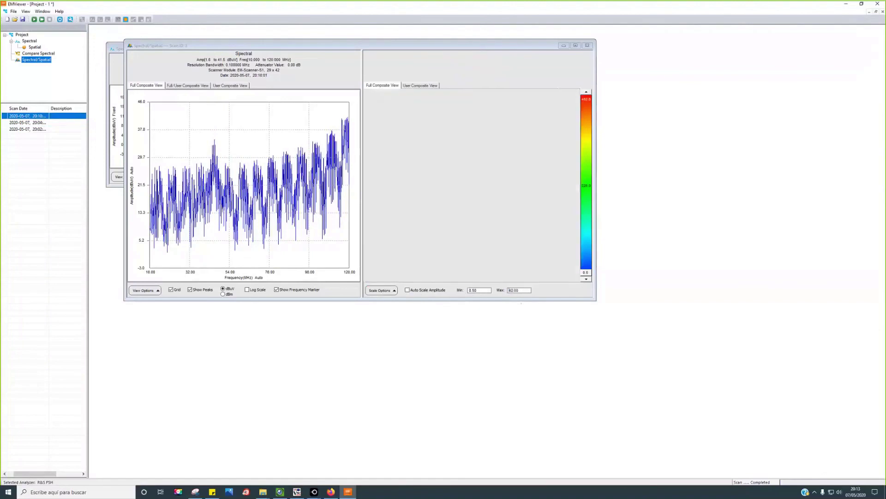
# Step: Switch between the 20:04 and 20:10 scans to compare them on the fixed scale
pyautogui.click(29, 123)
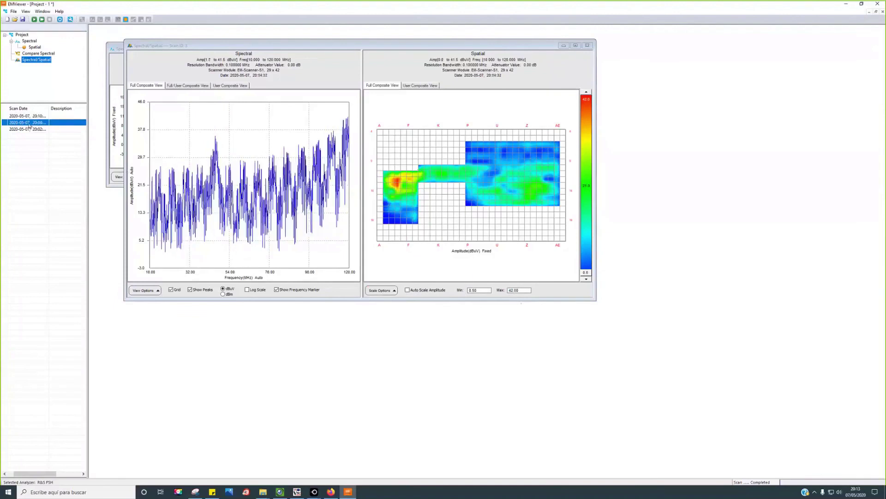
pyautogui.click(30, 116)
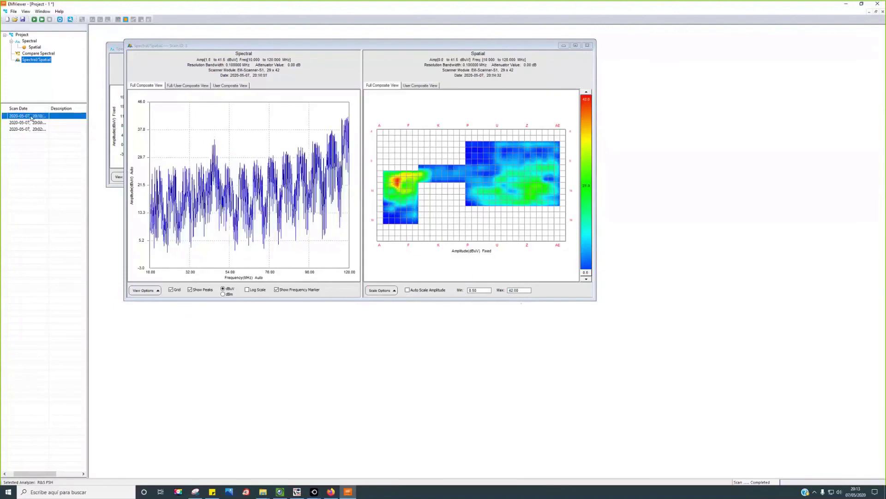
pyautogui.click(31, 123)
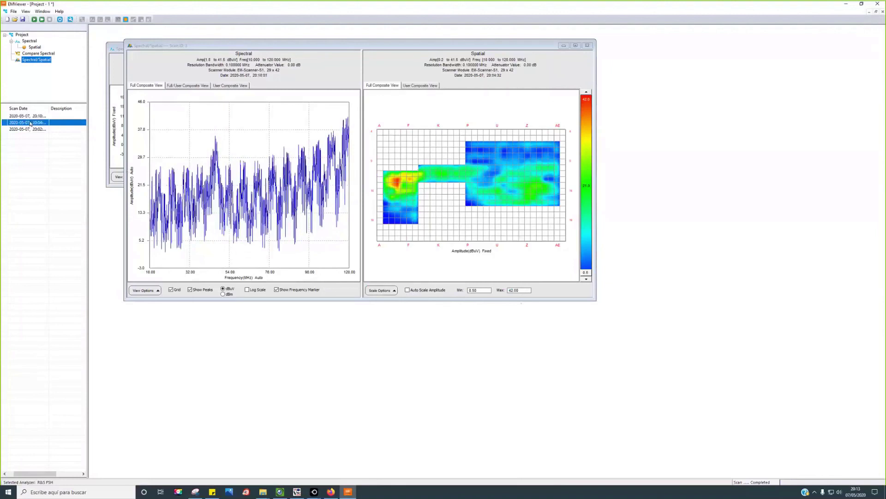
pyautogui.click(30, 117)
pyautogui.moveTo(448, 184)
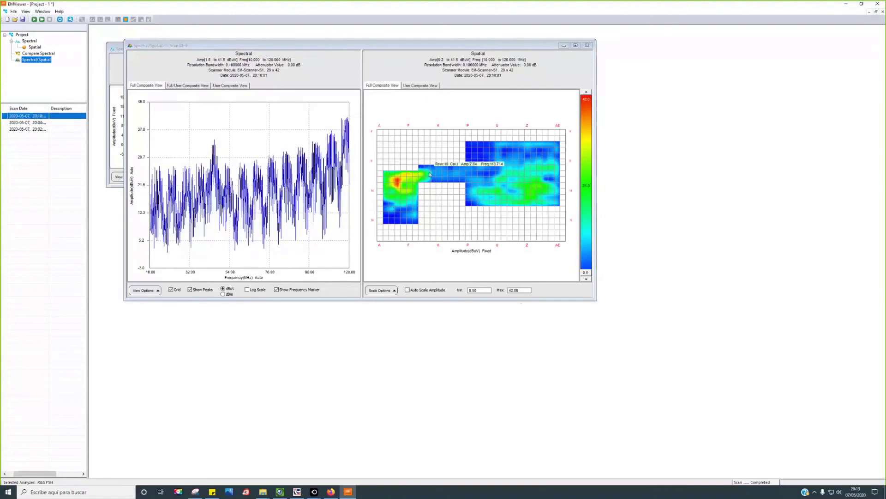
pyautogui.click(41, 123)
pyautogui.click(42, 116)
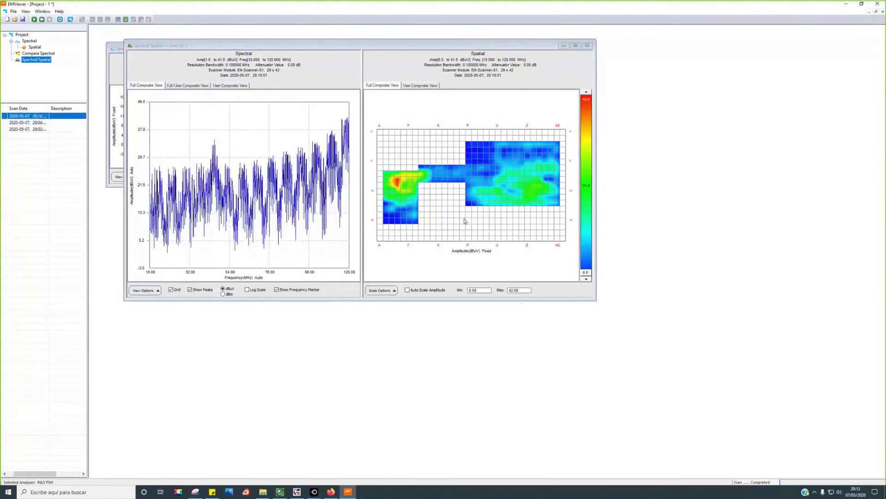
pyautogui.moveTo(533, 200)
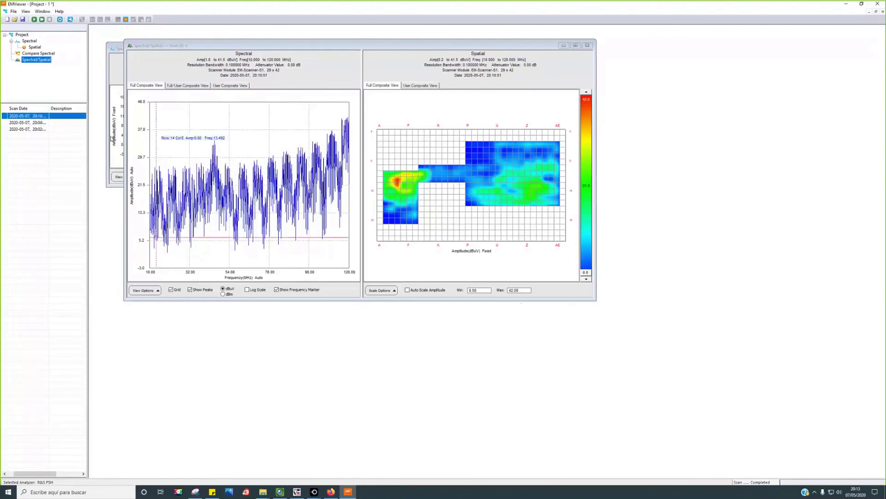
pyautogui.click(40, 122)
pyautogui.click(39, 117)
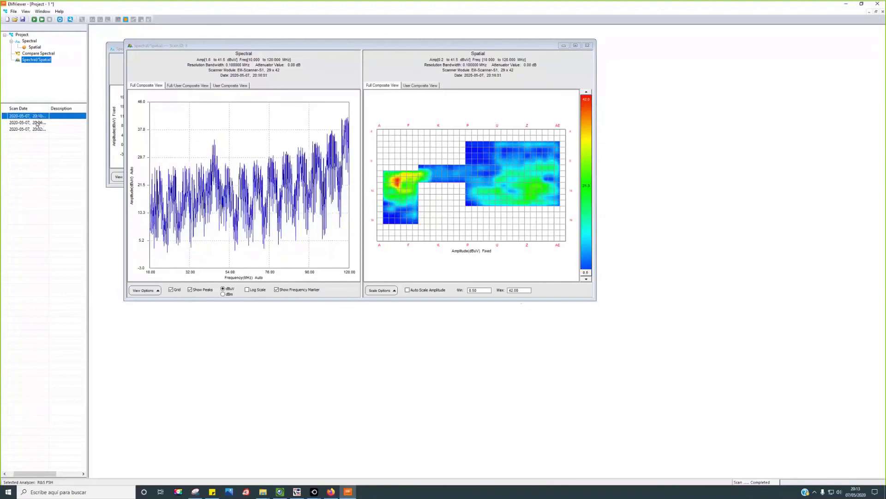
pyautogui.click(35, 122)
pyautogui.click(34, 117)
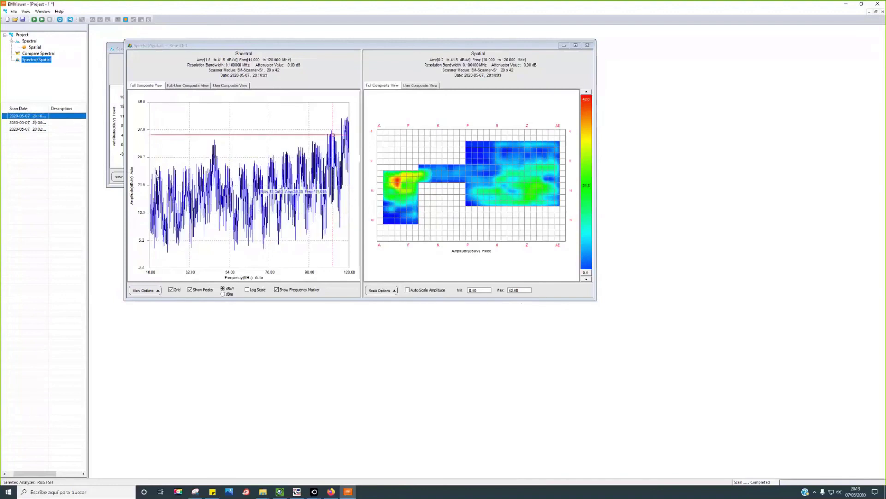
pyautogui.moveTo(397, 186)
pyautogui.click(30, 123)
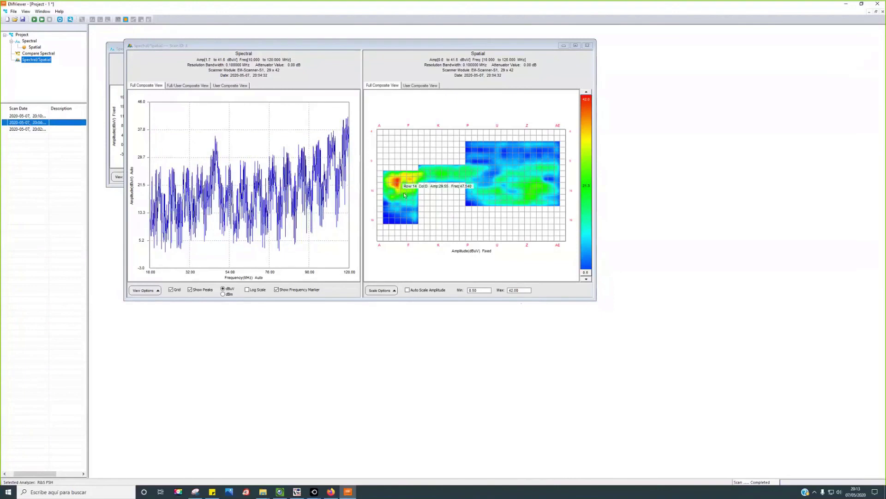
# Step: Open and close Preferences, then save the project as 1.ems
pyautogui.moveTo(416, 186)
pyautogui.click(71, 20)
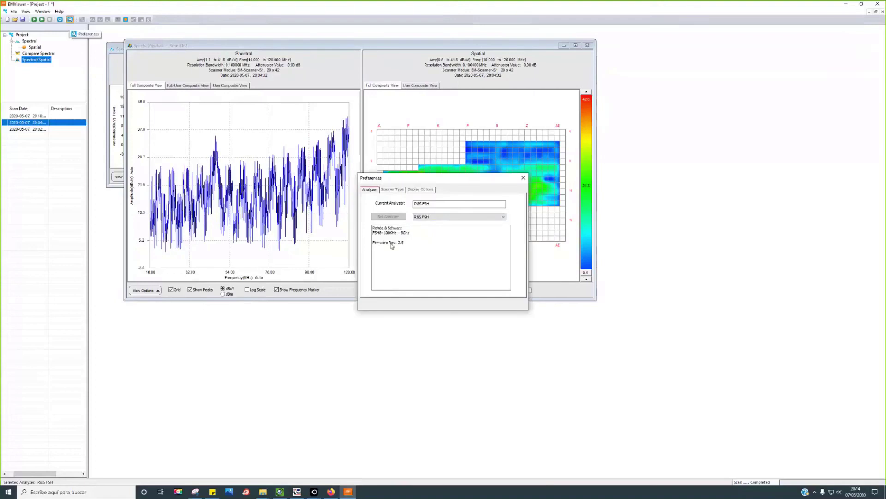
pyautogui.click(523, 177)
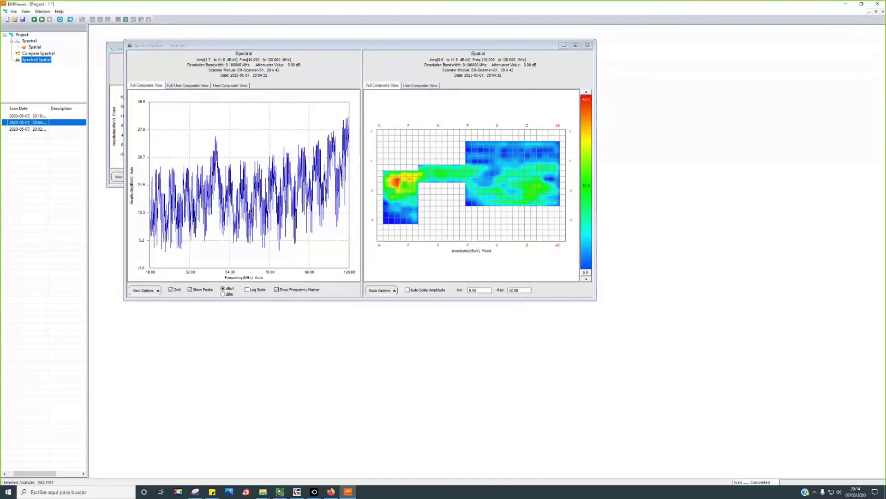
pyautogui.click(23, 20)
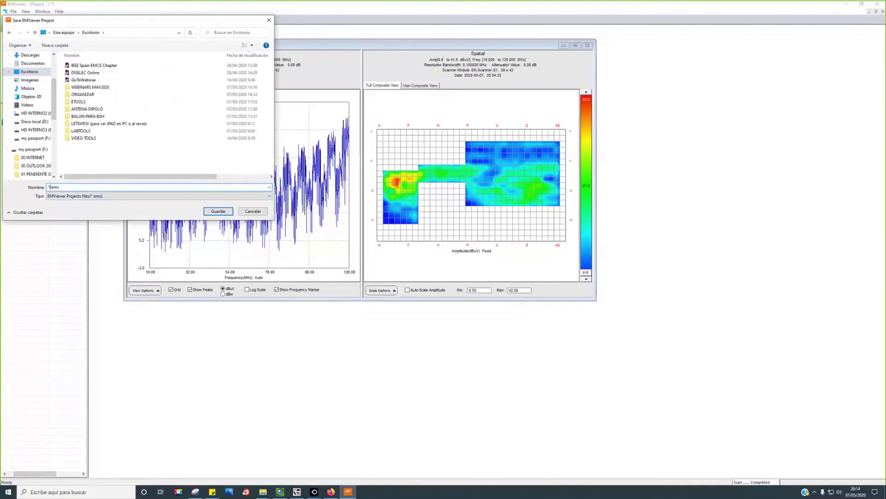
pyautogui.write('1')
pyautogui.press('Return')
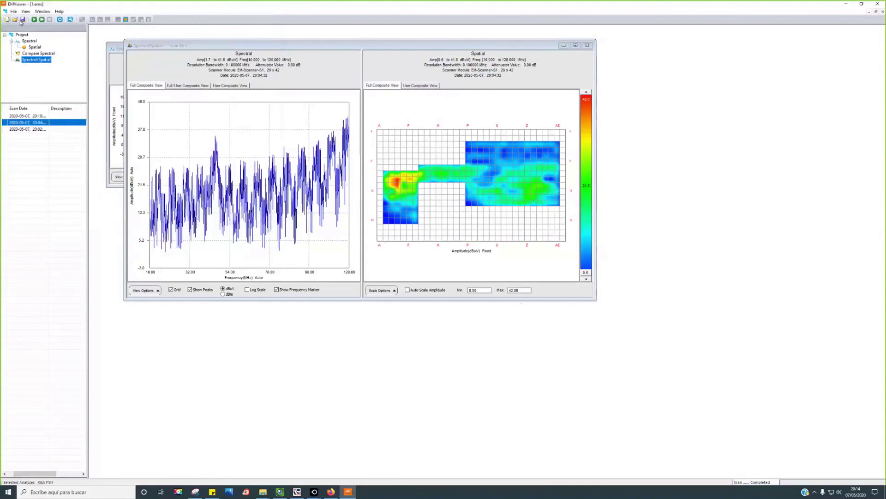
# Step: Open TV with EMProbe (shield) HORIZ.ems from WEBINARS MAY2020 > EMViewer templates
pyautogui.click(10, 13)
pyautogui.click(19, 22)
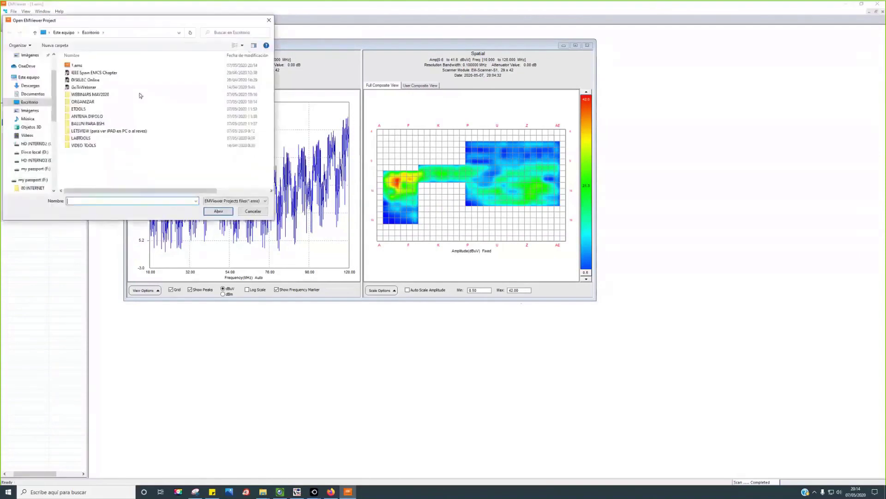
pyautogui.click(84, 96)
pyautogui.doubleClick(84, 95)
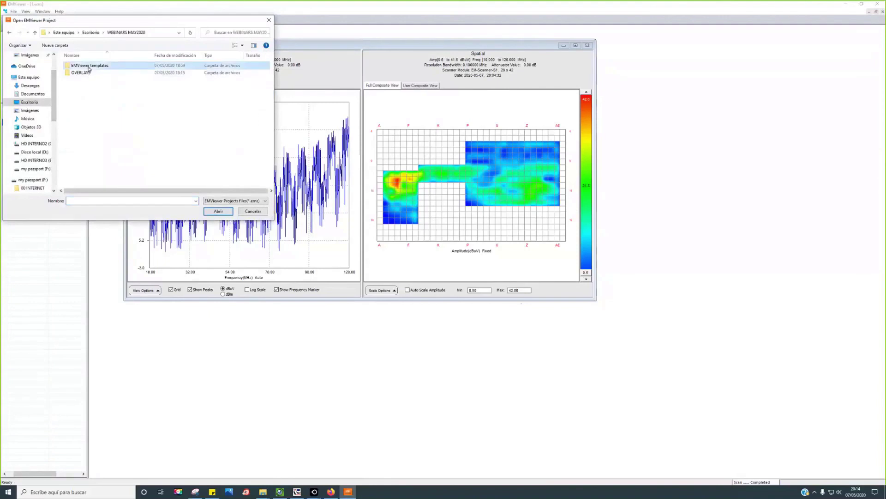
pyautogui.doubleClick(88, 67)
pyautogui.doubleClick(121, 81)
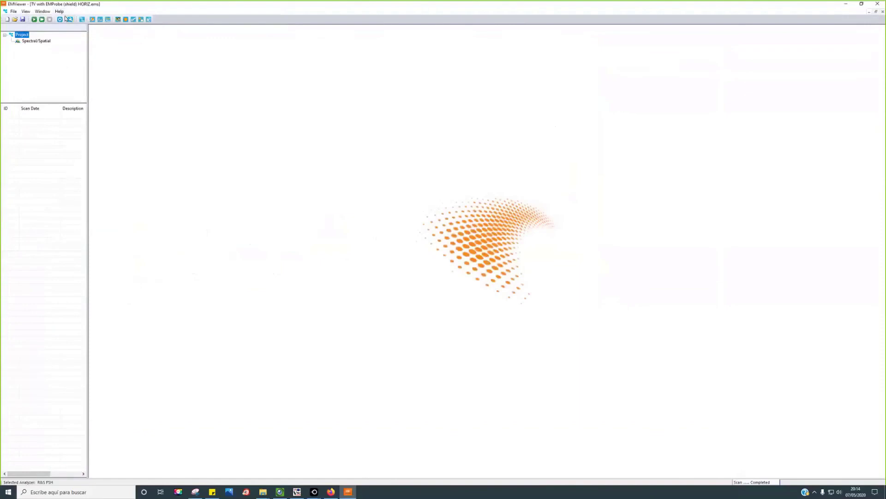
# Step: Set the scanner type to EM Probe P1 in Preferences and accept the robot arm homing prompt
pyautogui.click(70, 19)
pyautogui.click(393, 190)
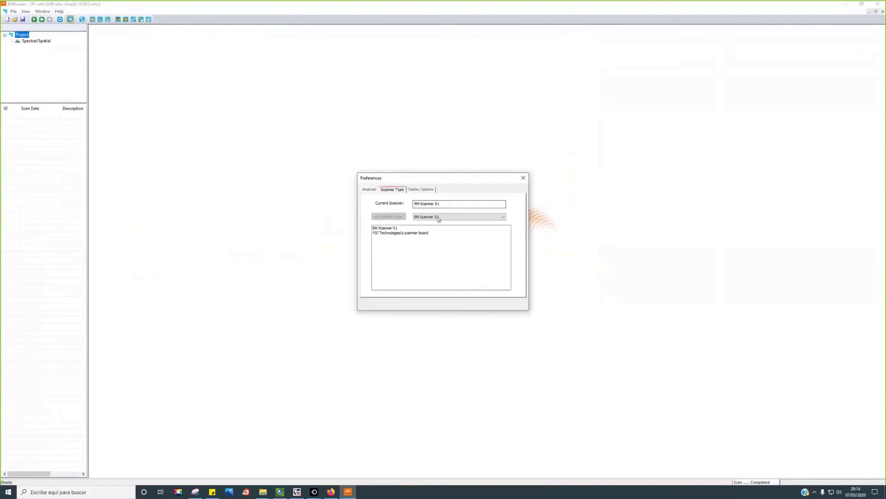
pyautogui.click(438, 218)
pyautogui.click(434, 223)
pyautogui.click(397, 220)
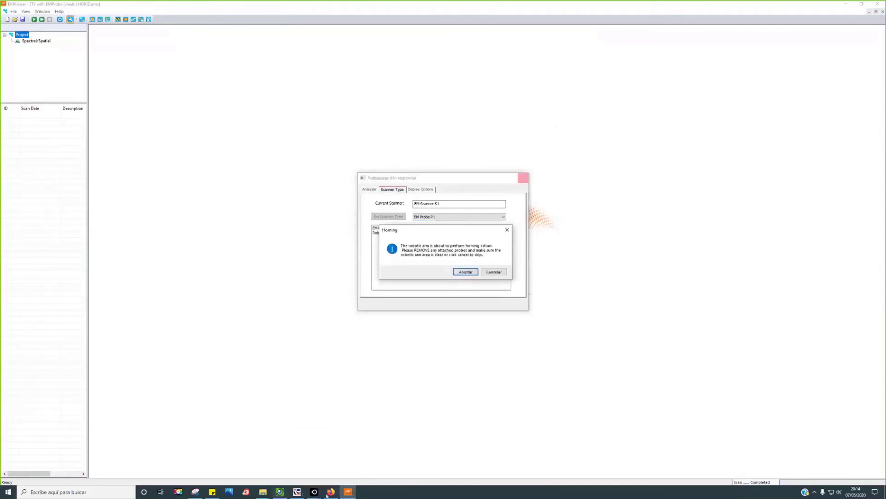
pyautogui.click(465, 272)
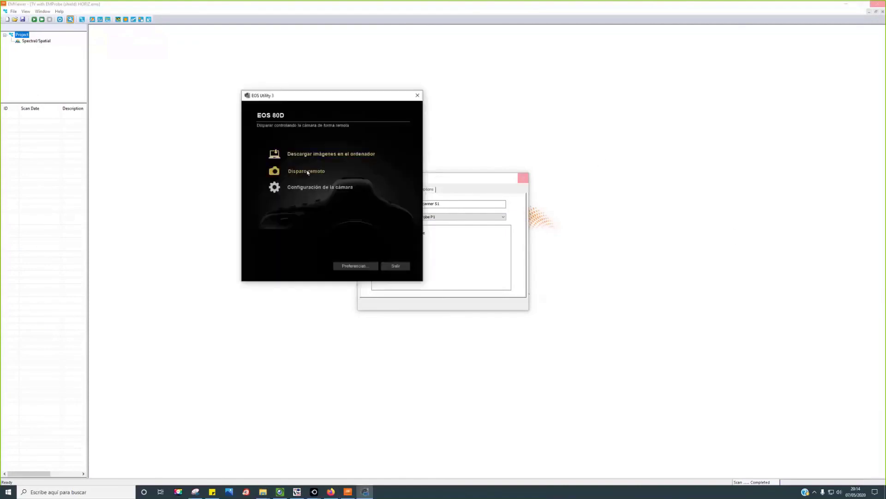
# Step: Close the EOS Utility launcher and bring EMViewer's EM Probe P1 preferences back to front
pyautogui.click(418, 95)
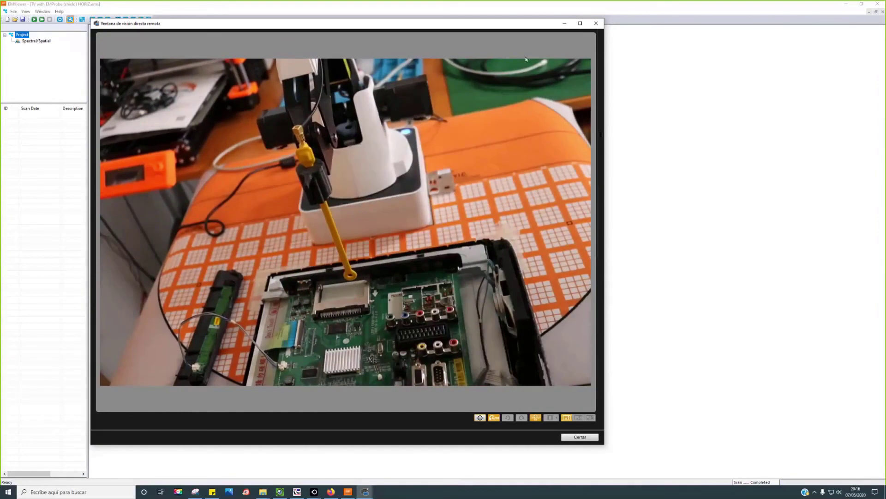
pyautogui.click(44, 47)
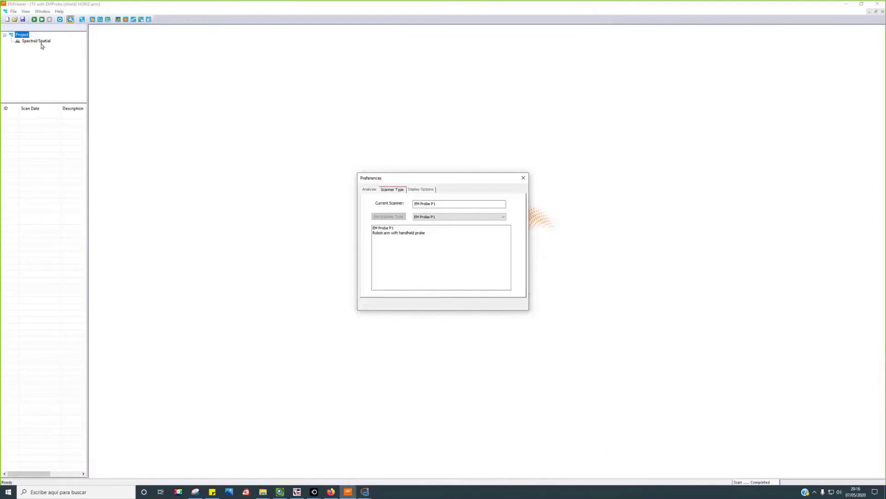
# Step: Turn off Measure Peaks in the Spectral/Spatial node settings, then raise the camera's live view
pyautogui.click(523, 179)
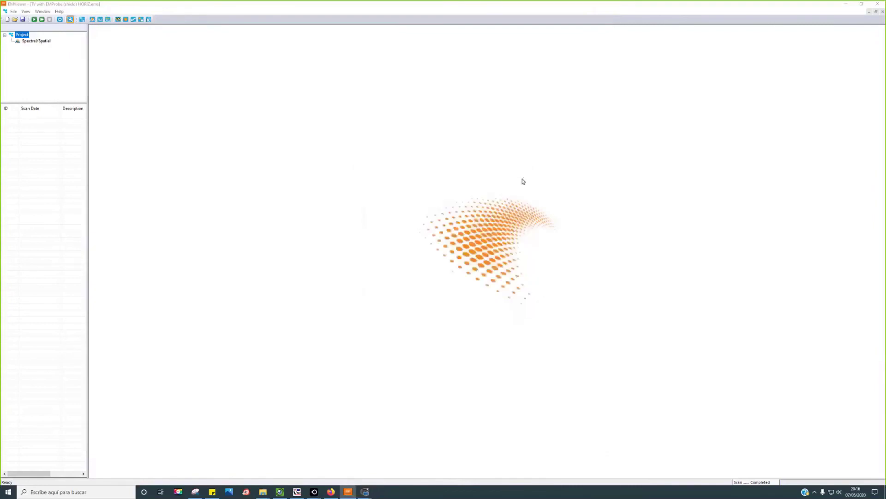
pyautogui.rightClick(40, 42)
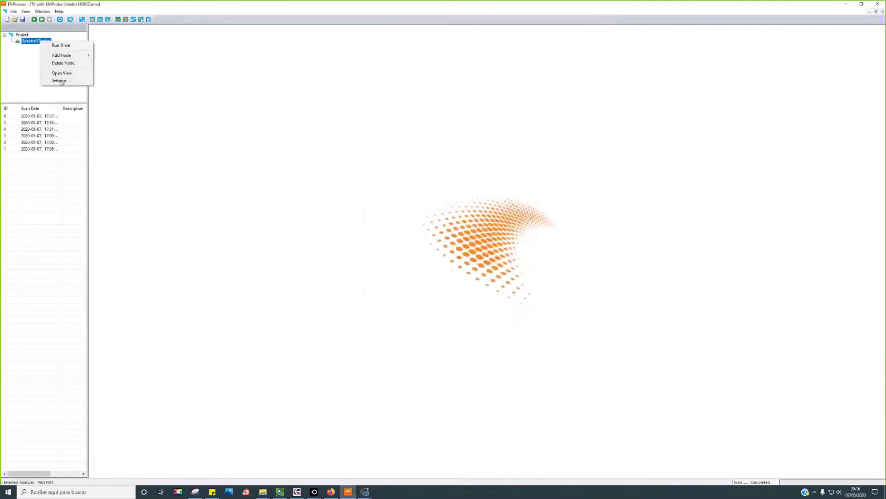
pyautogui.click(59, 81)
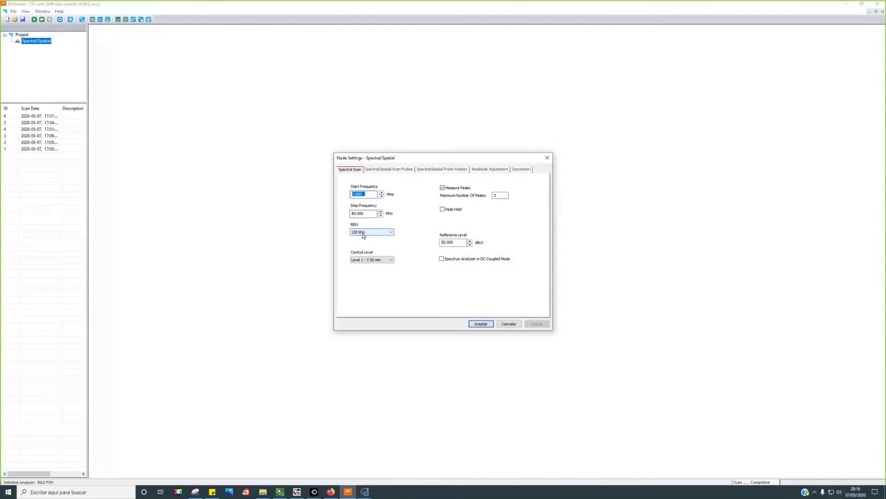
pyautogui.click(442, 188)
pyautogui.click(378, 171)
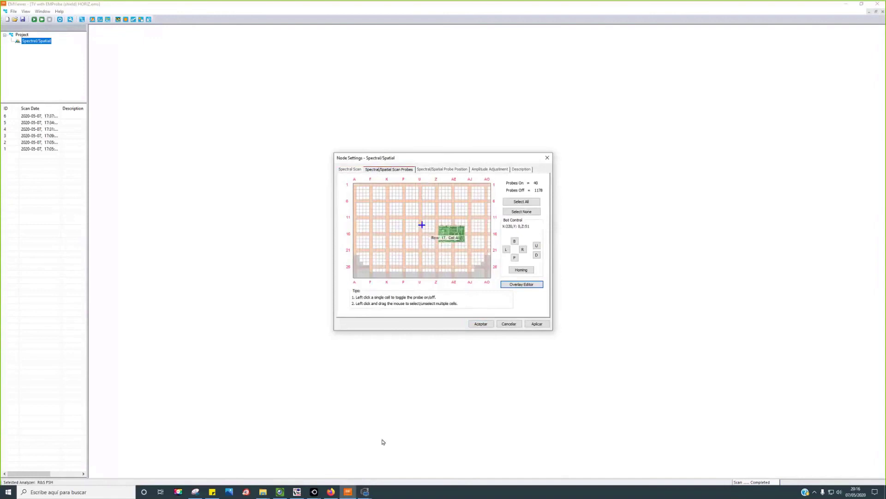
pyautogui.moveTo(365, 491)
pyautogui.click(383, 462)
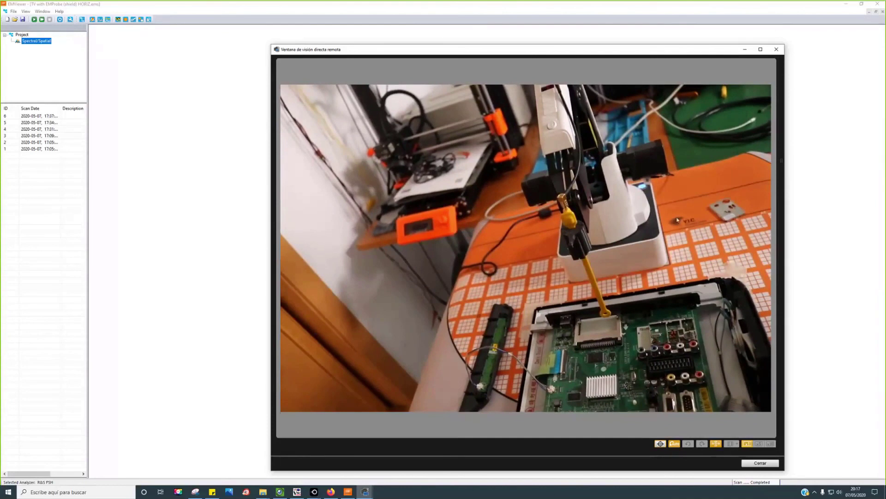
# Step: Overlay the PCB photo on the probe grid, keep the 34 mm probe distance, and accept the settings
pyautogui.press('Escape')
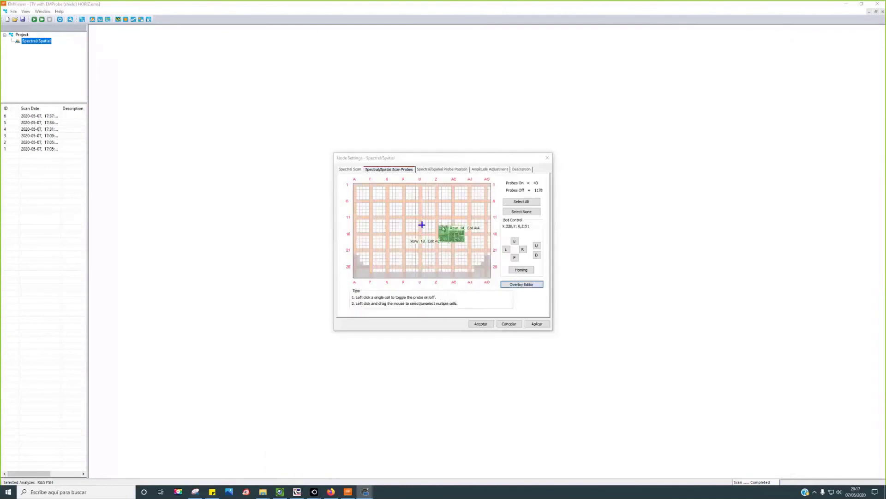
pyautogui.click(522, 284)
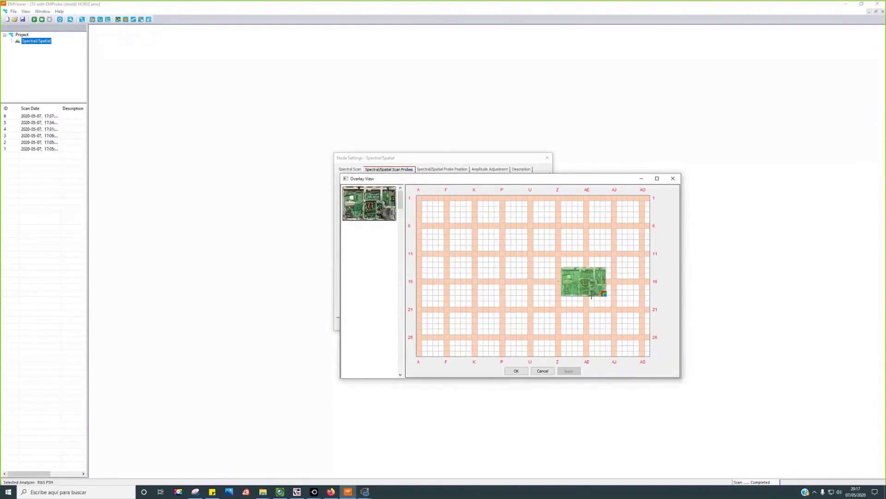
pyautogui.click(516, 371)
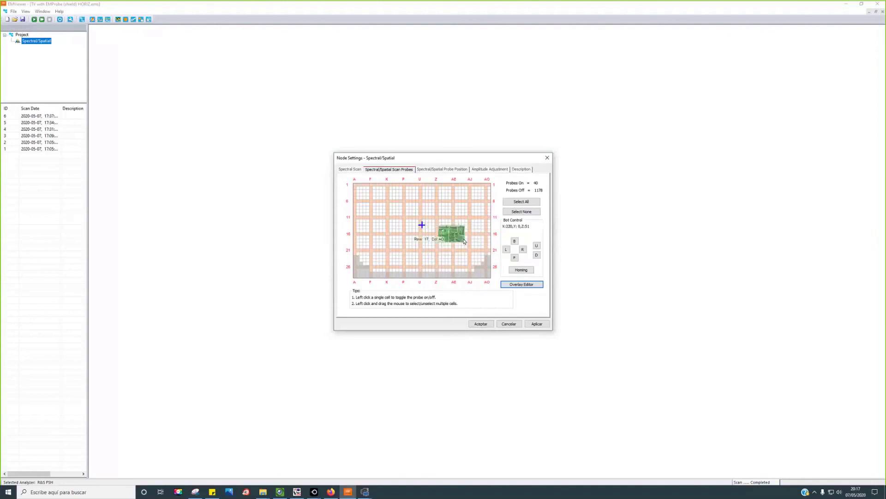
pyautogui.click(437, 170)
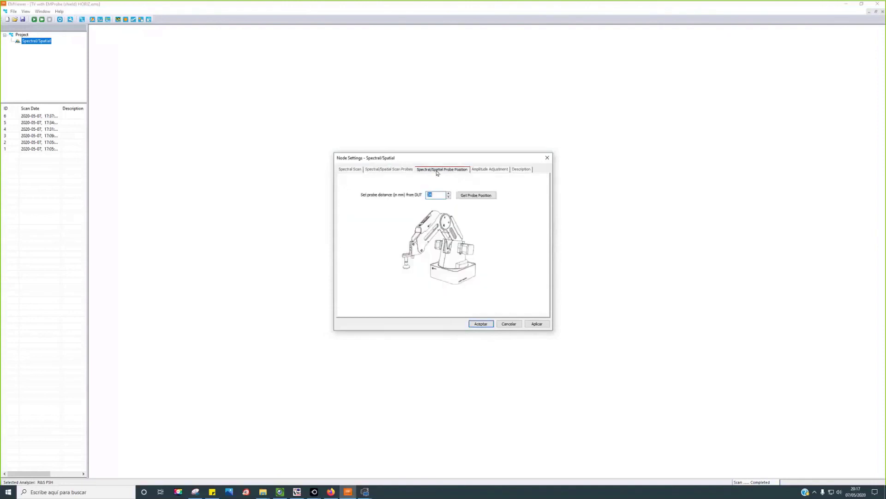
pyautogui.click(436, 197)
pyautogui.click(403, 170)
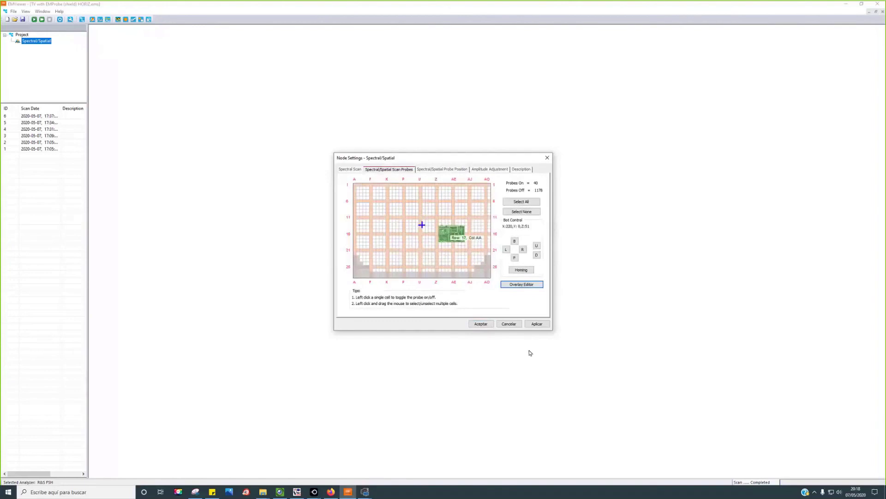
pyautogui.click(485, 327)
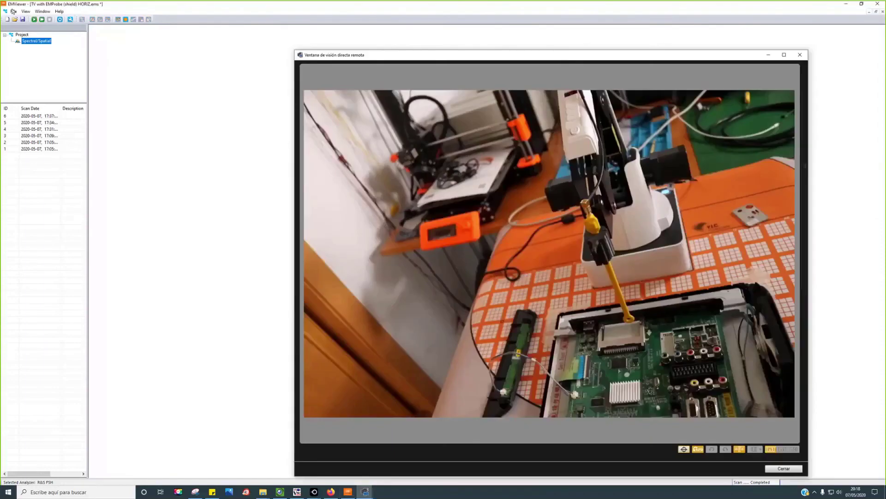
# Step: Run a new scan of the board area and zoom the spatial heatmap onto the board
pyautogui.click(34, 20)
pyautogui.click(861, 4)
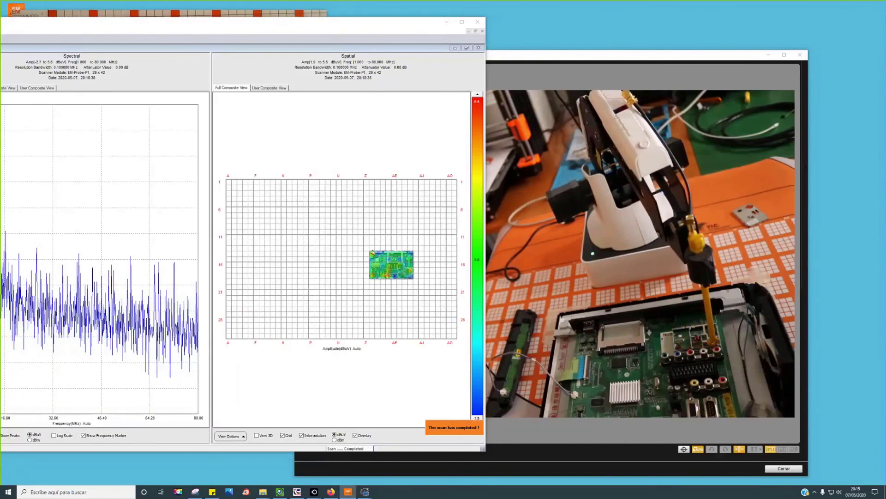
pyautogui.moveTo(367, 249); pyautogui.dragTo(416, 286)
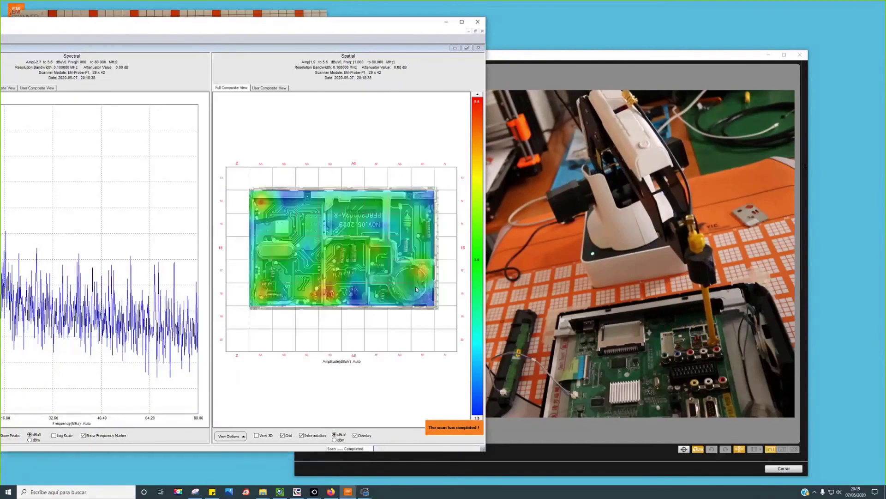
# Step: Tilt the heatmap in 3D view to a near top-down angle, then switch back to flat 2D
pyautogui.moveTo(354, 240)
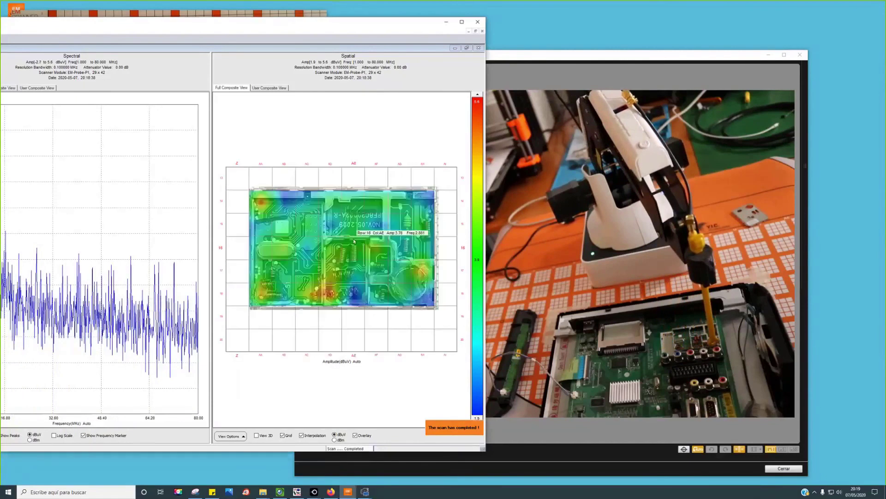
pyautogui.click(257, 434)
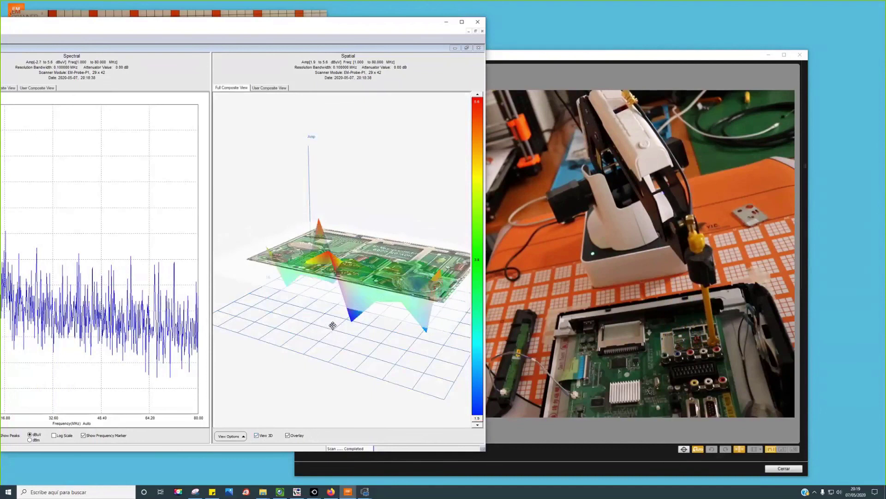
pyautogui.moveTo(321, 359); pyautogui.dragTo(305, 294)
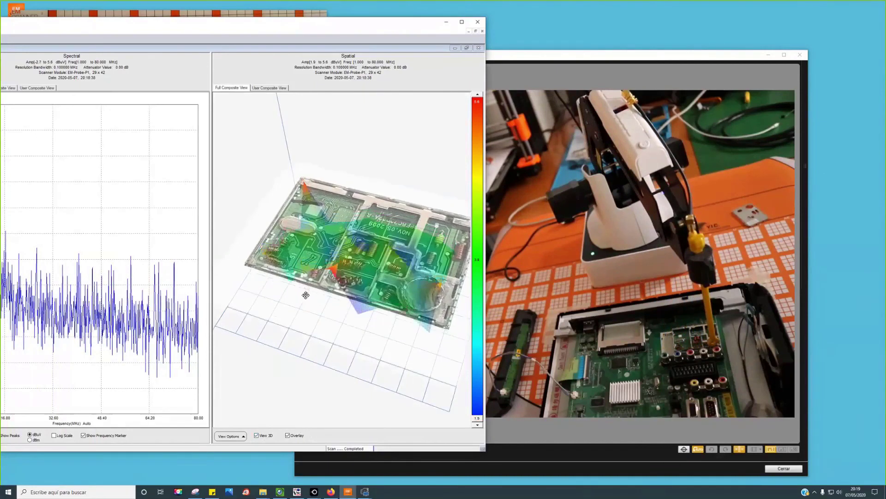
pyautogui.click(256, 436)
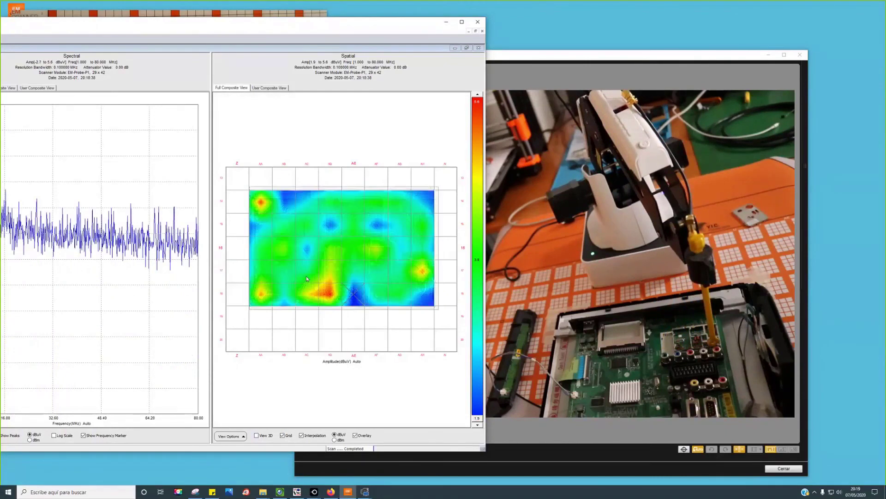
# Step: Restore the full EMViewer window showing the scan list, spectrum and heatmap
pyautogui.moveTo(308, 276)
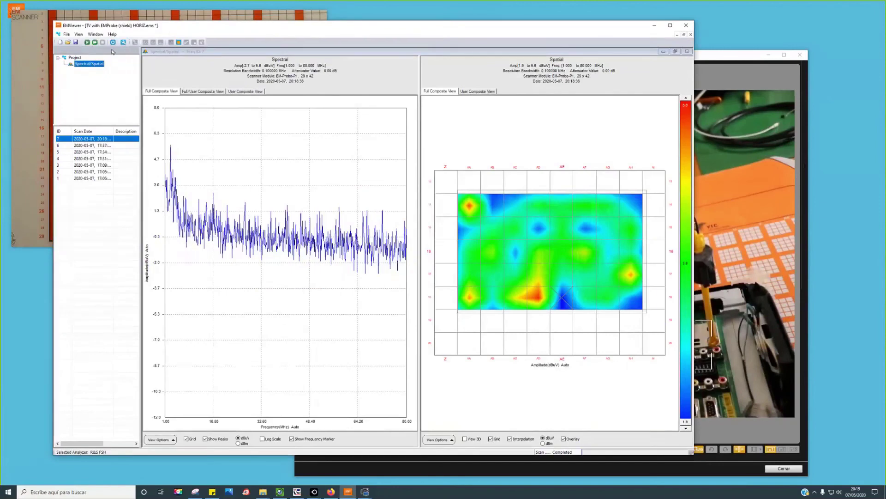
# Step: Run another board scan and dismiss the Emergency Stop window once it completes
pyautogui.click(89, 43)
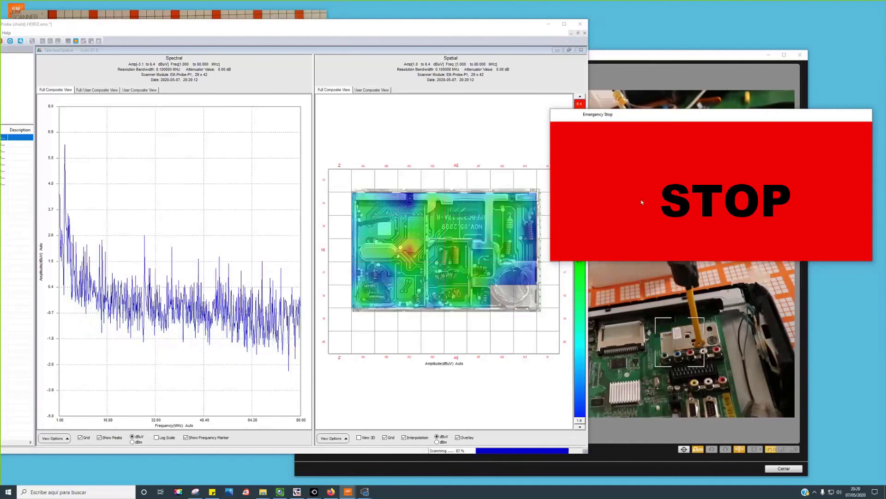
pyautogui.click(606, 163)
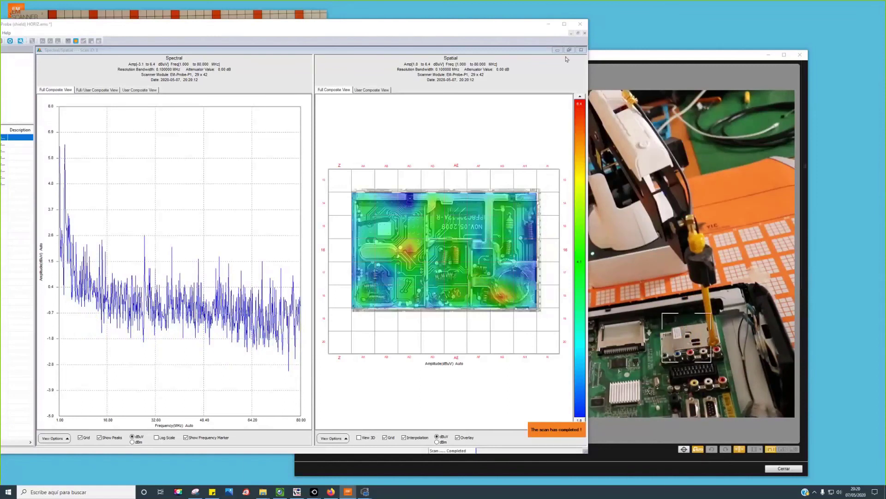
# Step: Maximize EMViewer and hide the PCB photo overlay under the heatmap
pyautogui.click(564, 24)
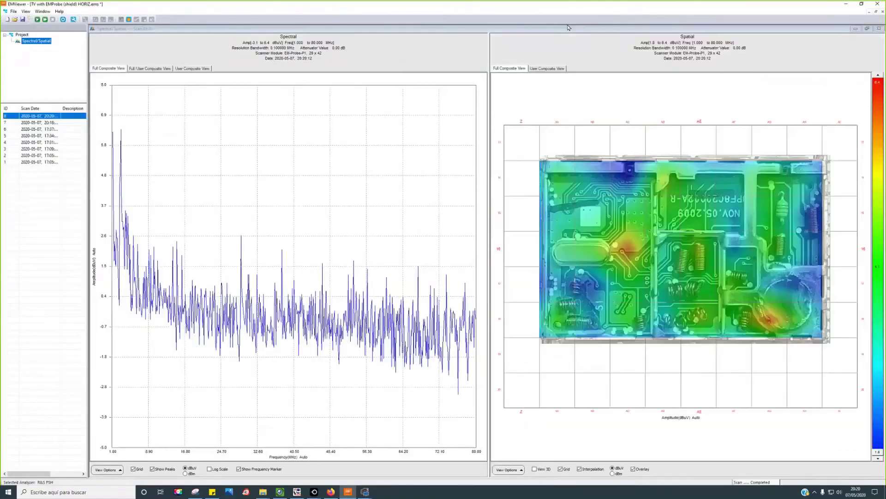
pyautogui.click(43, 123)
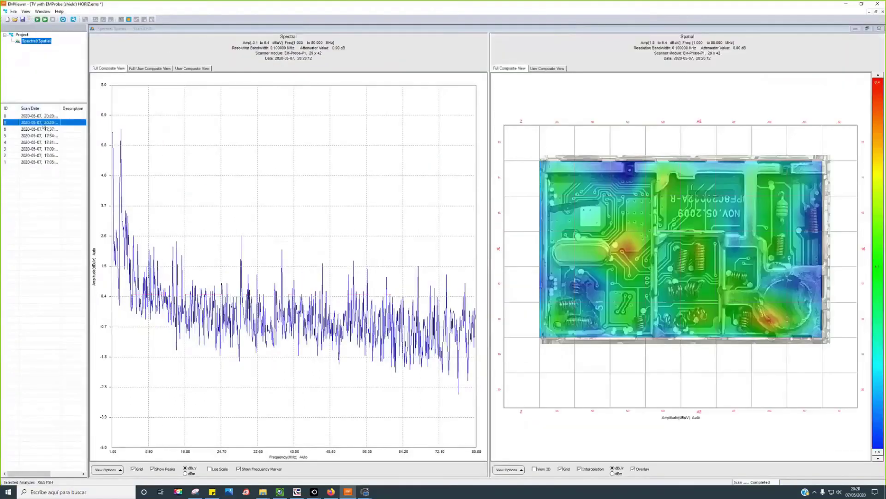
pyautogui.click(43, 117)
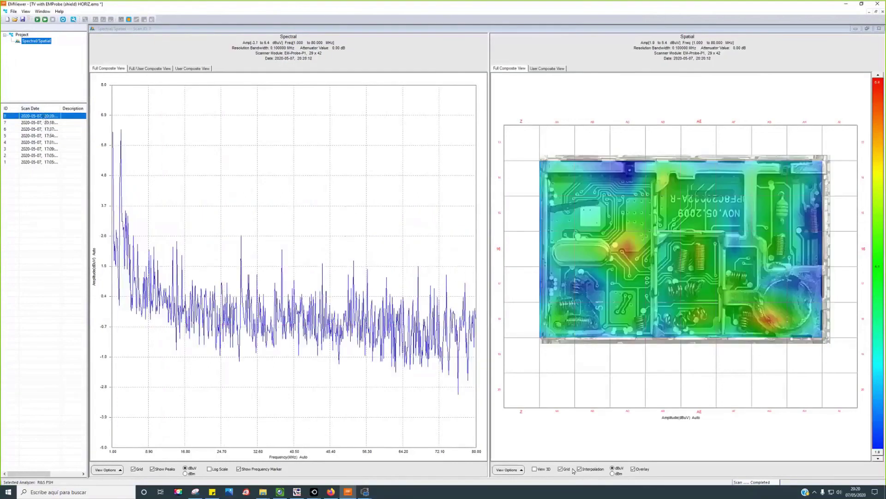
pyautogui.click(633, 468)
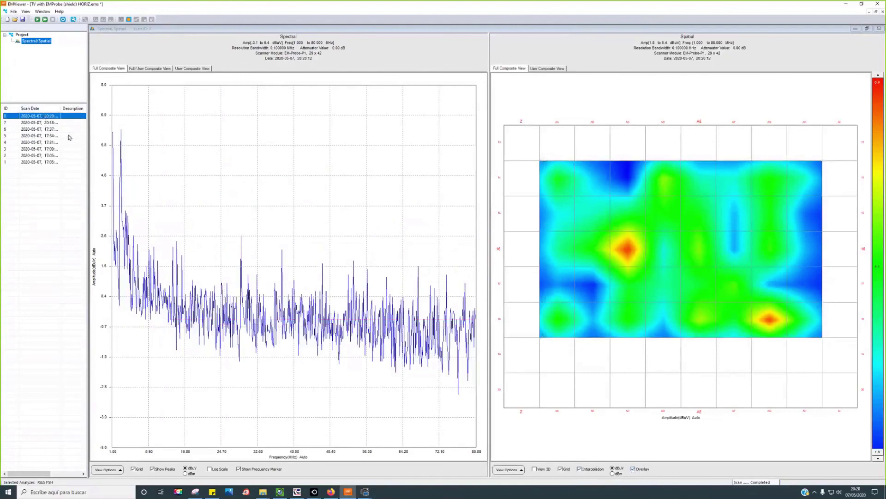
# Step: Give scan 7's heatmap a fixed amplitude scale of 2.00 to 5 dBuV
pyautogui.click(53, 123)
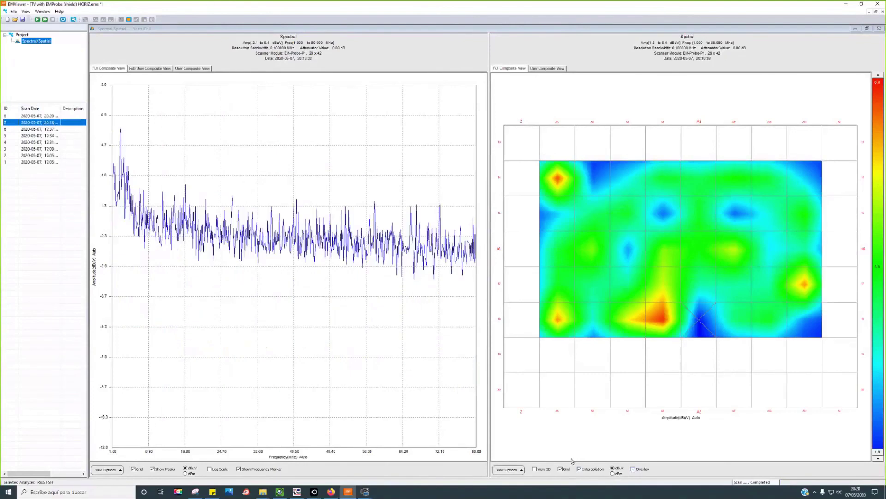
pyautogui.click(516, 470)
pyautogui.click(516, 447)
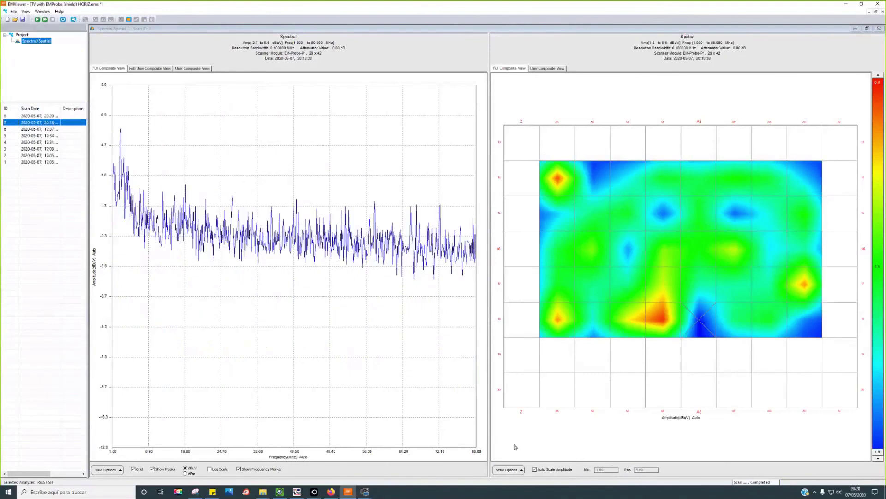
pyautogui.click(549, 469)
pyautogui.doubleClick(648, 471)
pyautogui.write('5')
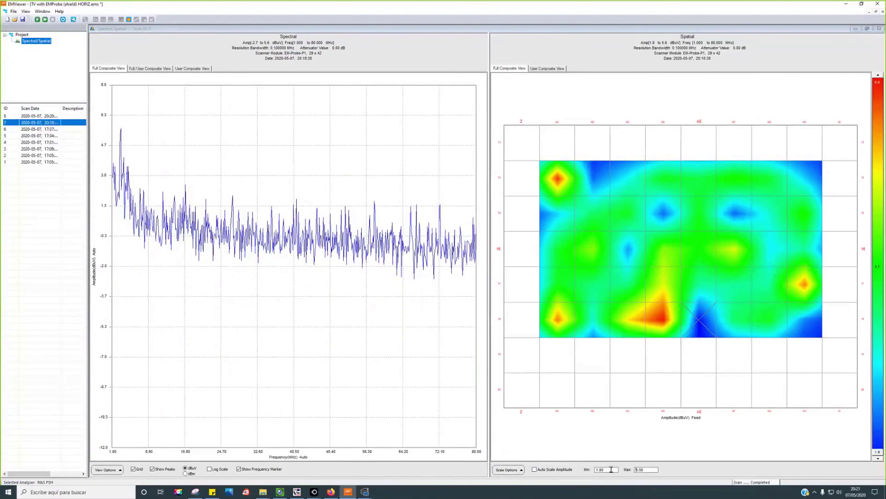
pyautogui.hotkey('shift', 'Tab')
pyautogui.write('2.00')
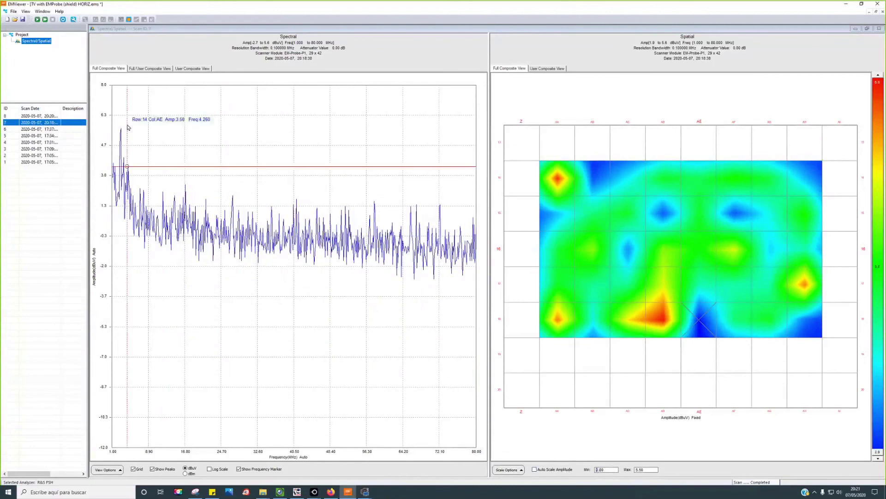
# Step: Set scan 8's heatmap to a fixed 2.00 to 5.50 dBuV scale and compare with scan 7
pyautogui.click(49, 116)
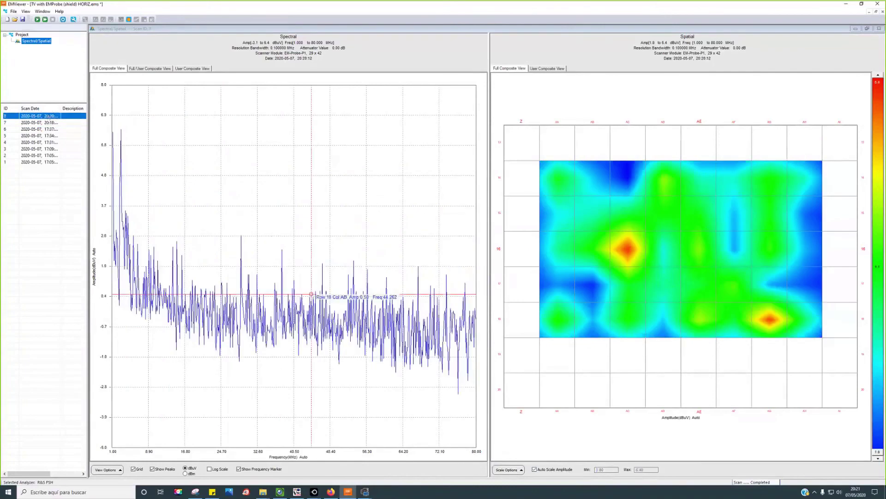
pyautogui.click(554, 469)
pyautogui.click(555, 469)
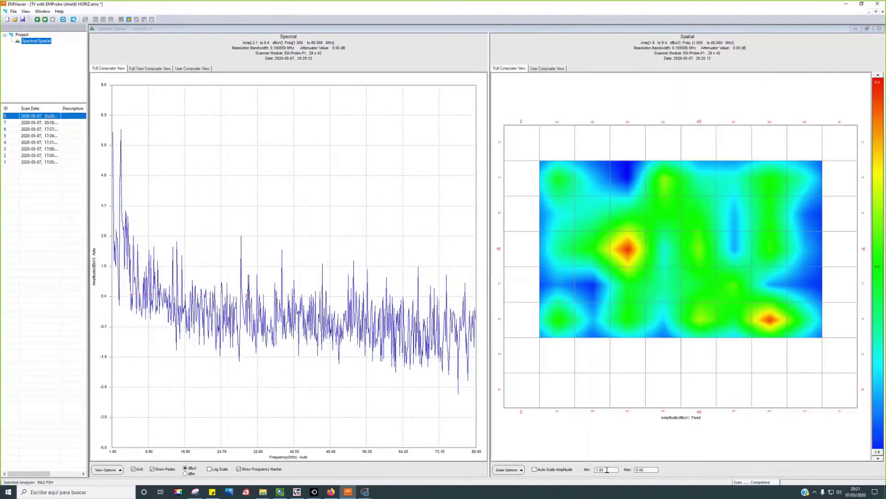
pyautogui.press('Tab')
pyautogui.write('2')
pyautogui.press('Tab')
pyautogui.write('5.5')
pyautogui.press('Return')
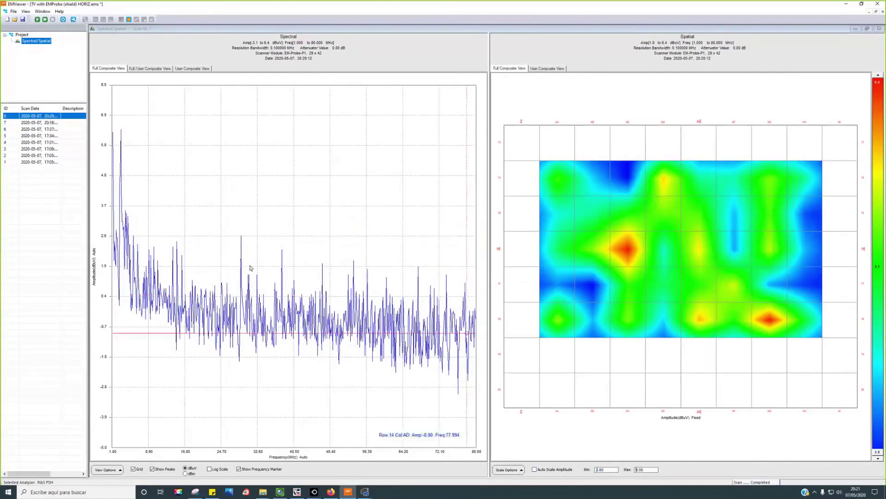
pyautogui.click(28, 123)
pyautogui.click(29, 117)
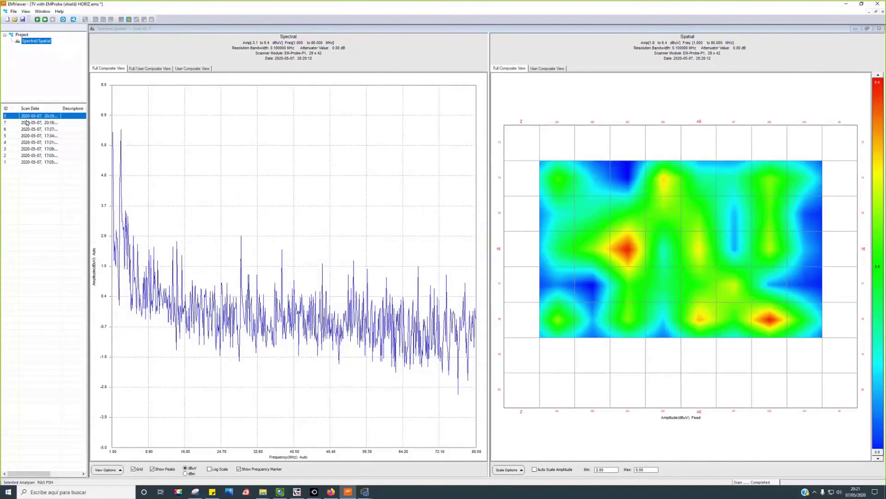
pyautogui.click(44, 136)
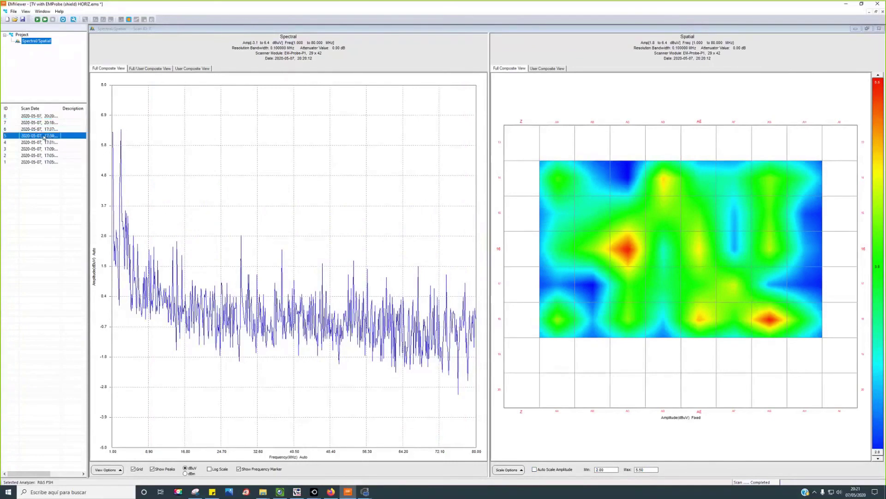
pyautogui.click(41, 149)
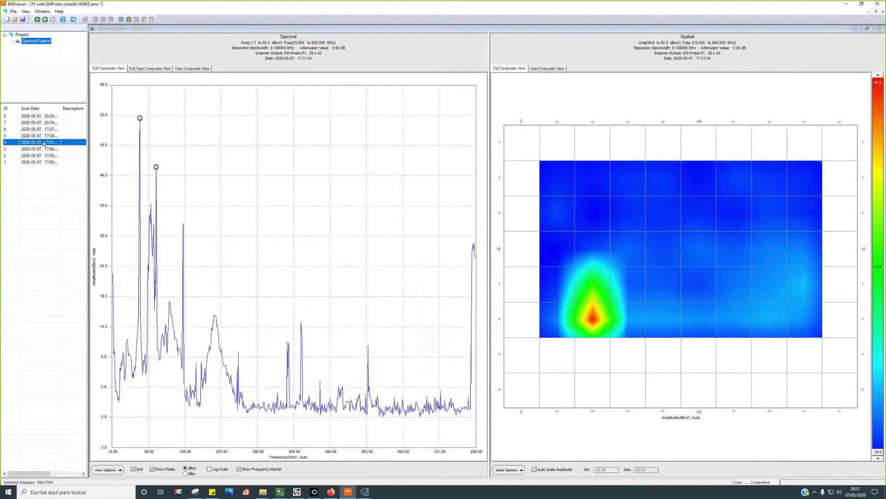
pyautogui.click(38, 136)
pyautogui.click(39, 129)
pyautogui.click(38, 136)
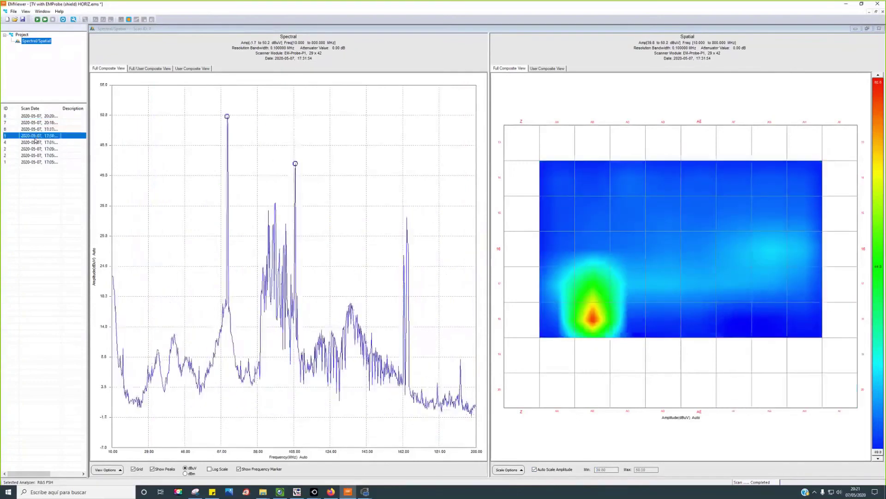
pyautogui.click(27, 162)
pyautogui.click(29, 153)
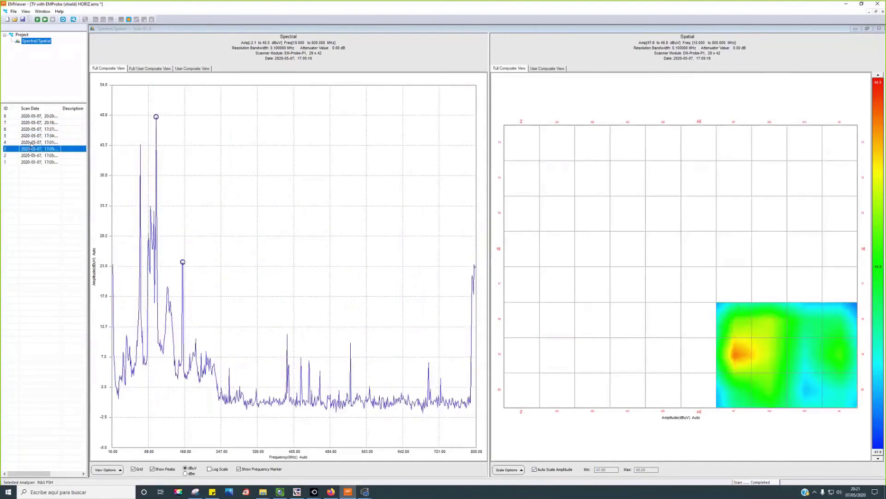
pyautogui.click(33, 143)
pyautogui.click(35, 137)
pyautogui.click(36, 131)
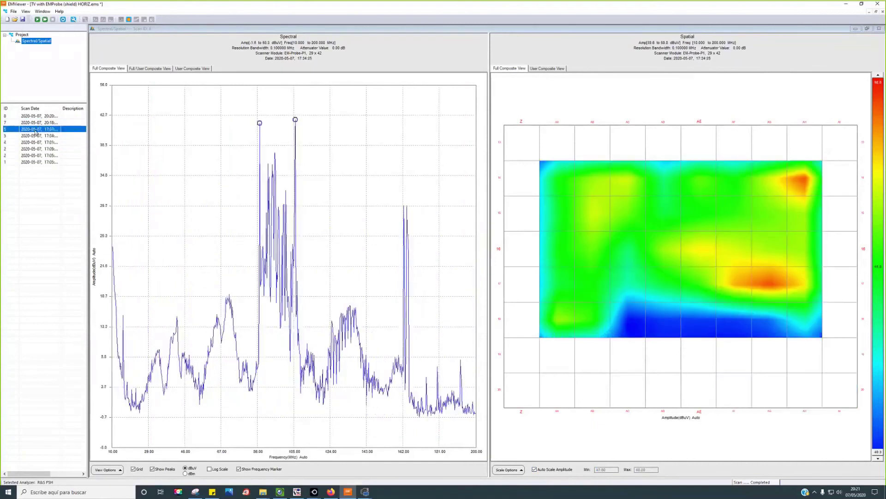
pyautogui.click(37, 123)
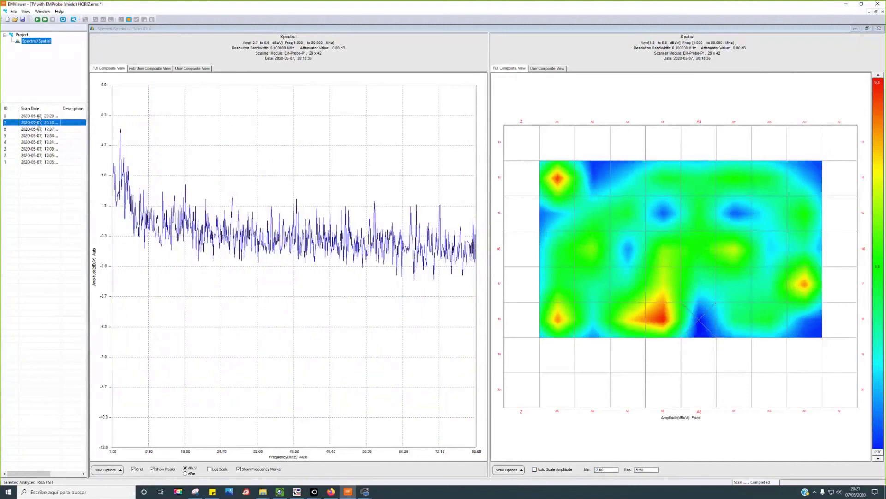
pyautogui.click(38, 116)
pyautogui.click(38, 130)
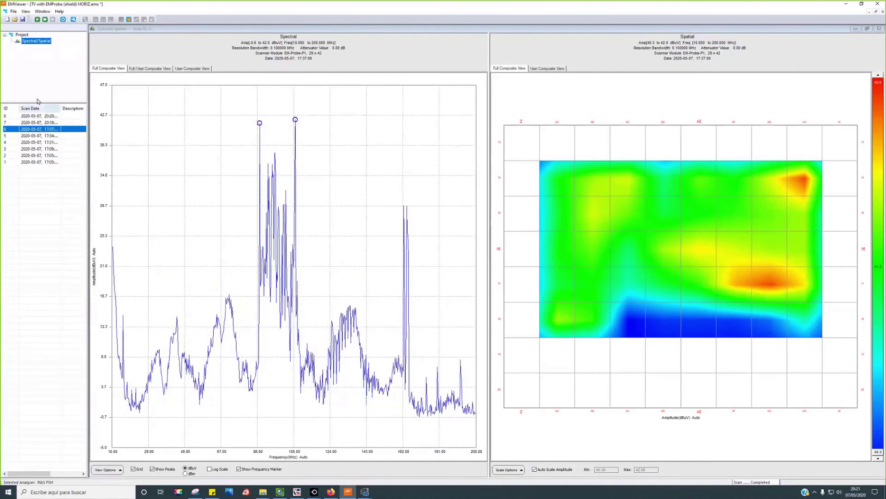
pyautogui.click(38, 116)
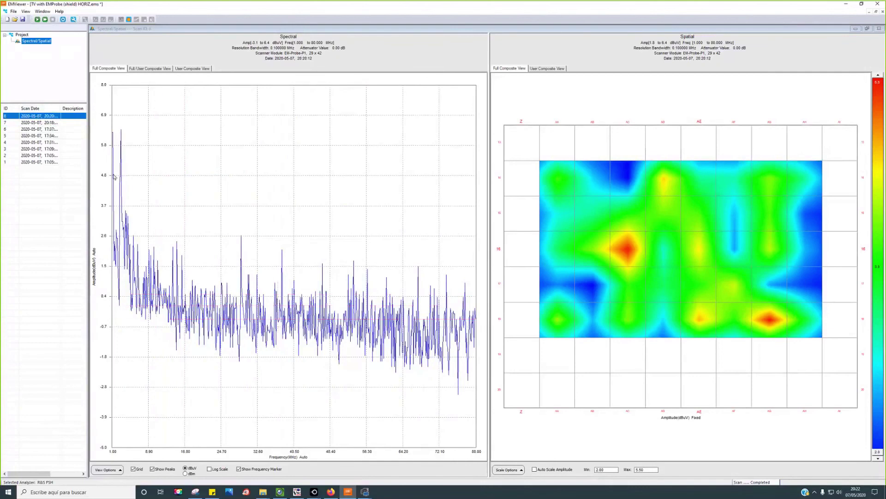
pyautogui.keyDown('shift'); pyautogui.click(39, 162); pyautogui.keyUp('shift')
# Step: Delete all eight old scans from the project
pyautogui.rightClick(39, 163)
pyautogui.click(57, 167)
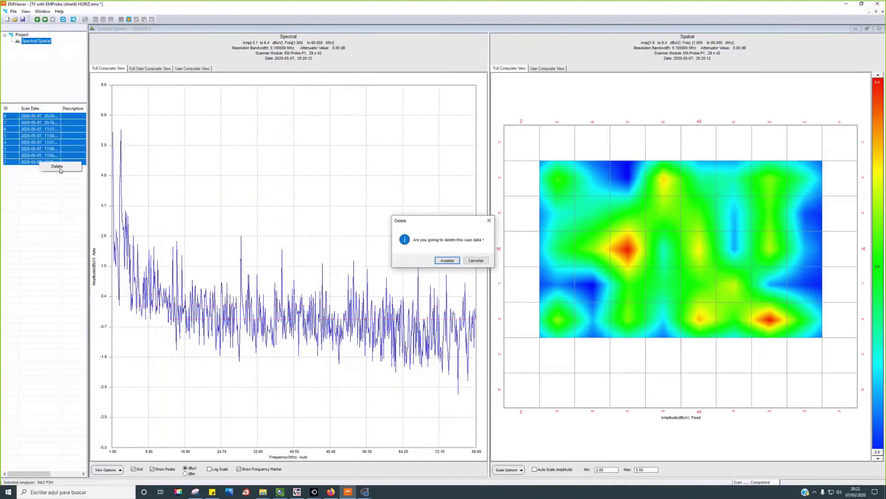
pyautogui.click(446, 260)
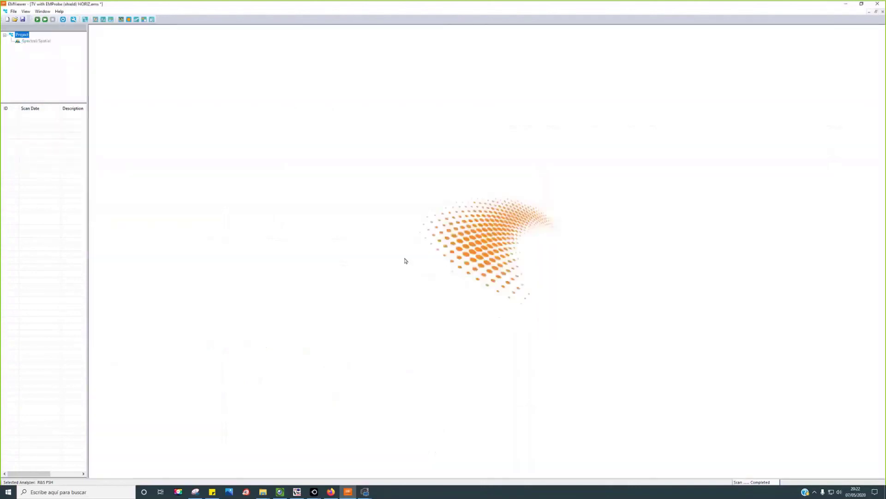
# Step: Run a new Spectral/Spatial scan and restore the window to reveal the camera view
pyautogui.click(38, 19)
pyautogui.click(470, 260)
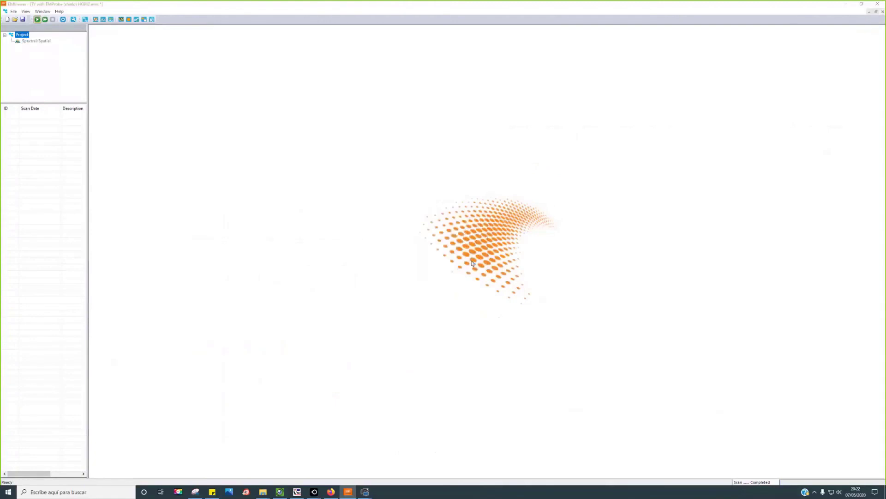
pyautogui.click(47, 42)
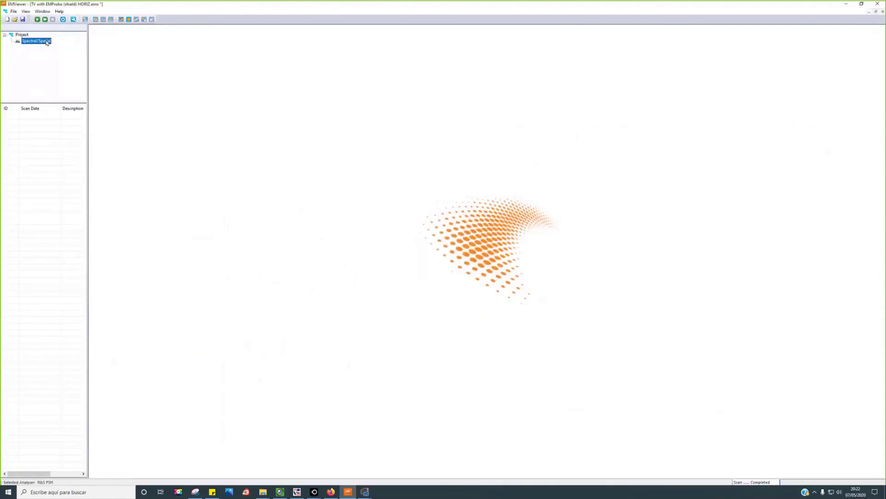
pyautogui.click(38, 20)
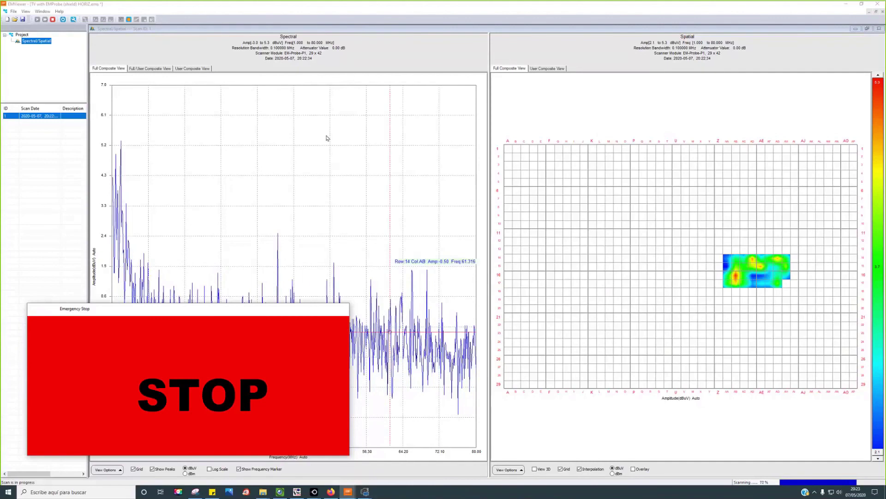
pyautogui.click(376, 8)
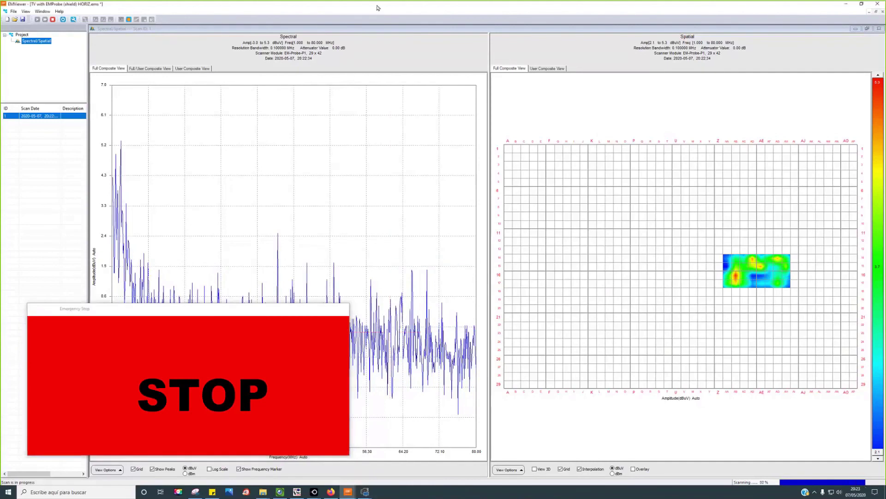
pyautogui.doubleClick(376, 8)
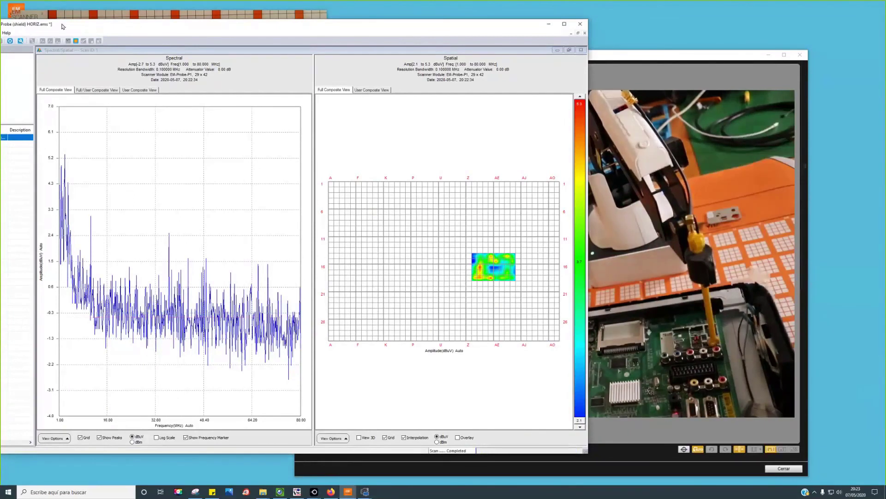
# Step: Run a second scan of the same small area, moving the window aside to watch the camera
pyautogui.moveTo(64, 27); pyautogui.dragTo(165, 27)
pyautogui.click(80, 42)
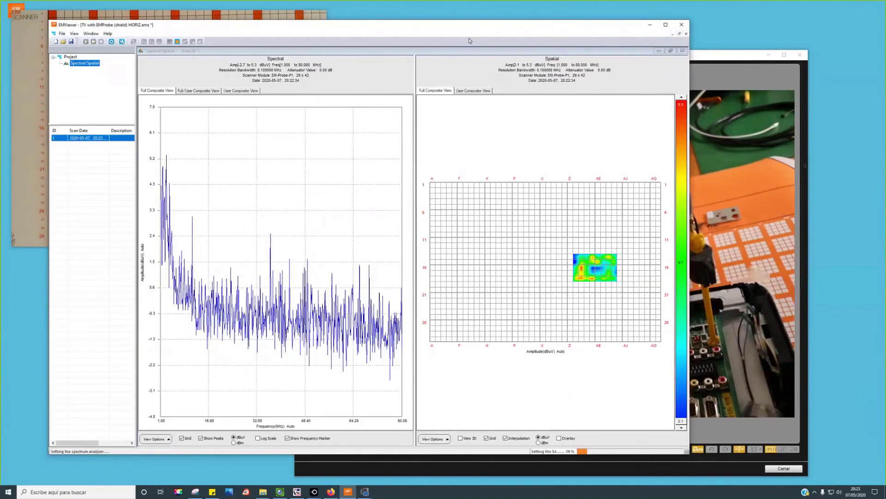
pyautogui.moveTo(342, 22); pyautogui.dragTo(222, 11)
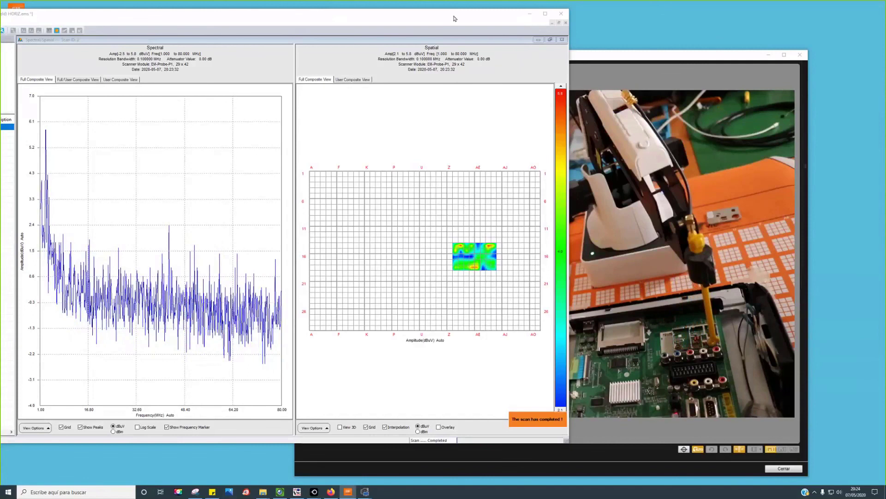
# Step: Give scan 2 a fixed amplitude scale with minimum 2 and maximum 6.5
pyautogui.moveTo(454, 19); pyautogui.dragTo(594, 17)
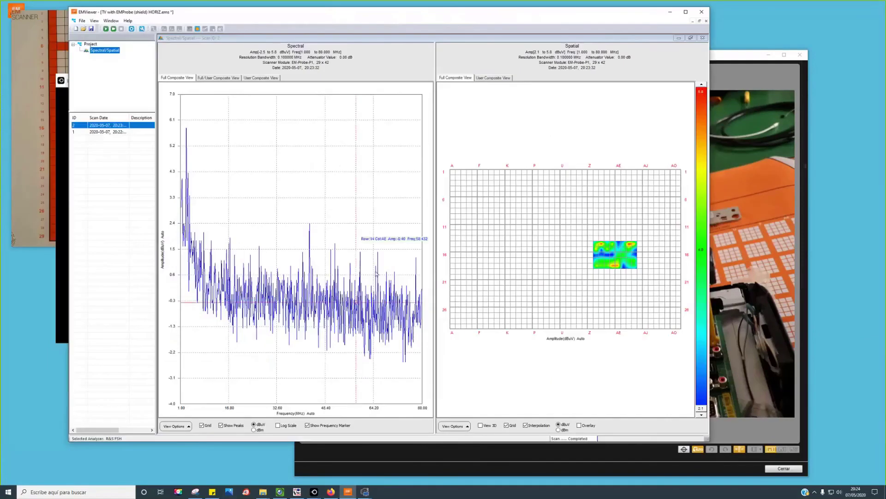
pyautogui.click(111, 133)
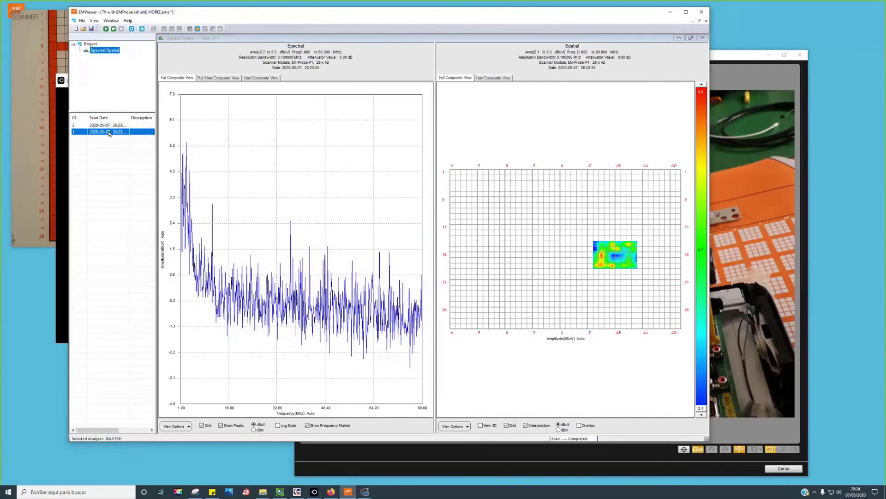
pyautogui.click(106, 127)
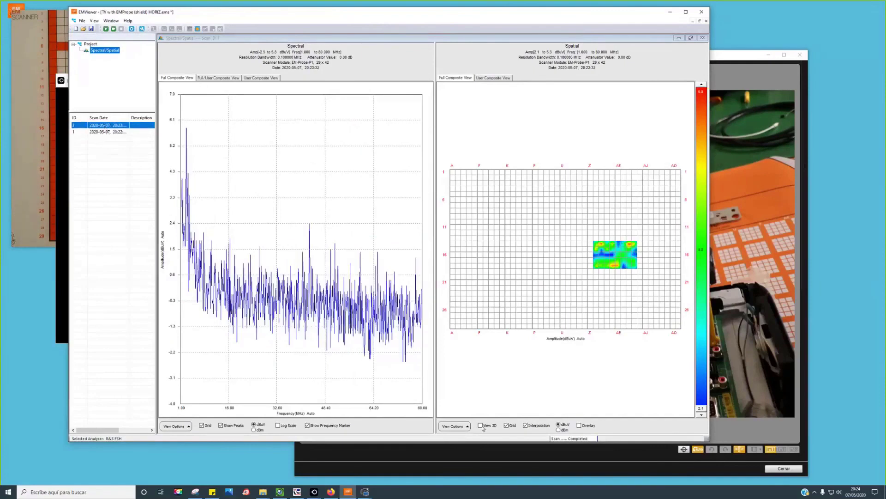
pyautogui.click(454, 426)
pyautogui.click(459, 400)
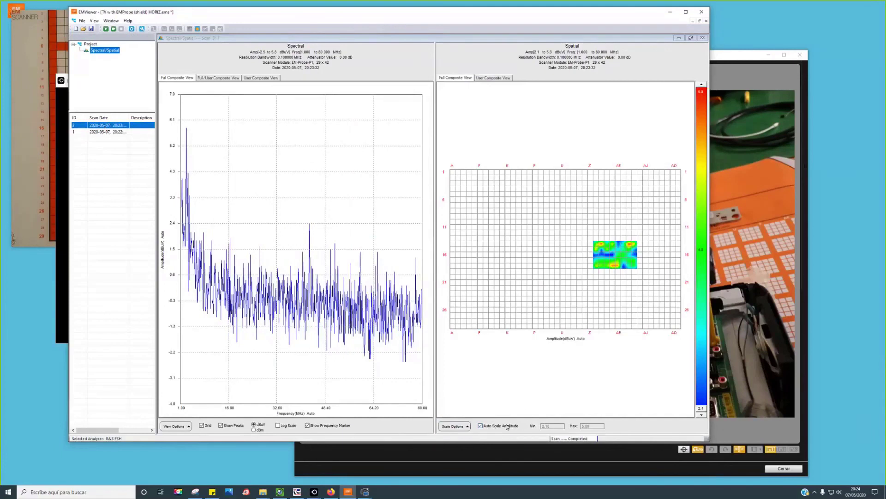
pyautogui.moveTo(552, 426); pyautogui.dragTo(536, 429)
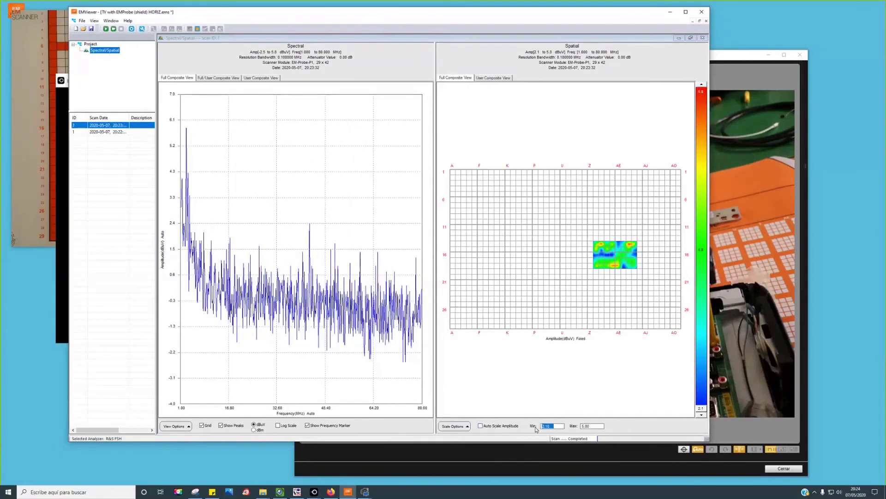
pyautogui.write('2')
pyautogui.press('Tab')
pyautogui.write('6')
pyautogui.write('.5')
pyautogui.press('Return')
# Step: Raise the colour threshold to about 4.2 and fix scan 1's scale from 2 to 5.5
pyautogui.moveTo(701, 408)
pyautogui.mouseDown()
pyautogui.moveTo(702, 154)
pyautogui.moveTo(656, 209)
pyautogui.moveTo(600, 364)
pyautogui.moveTo(558, 413)
pyautogui.mouseUp()
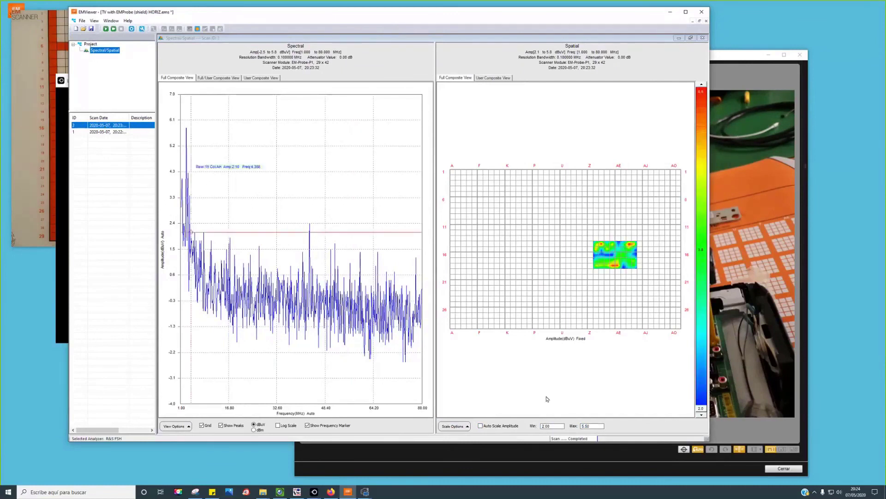
pyautogui.click(98, 133)
pyautogui.click(499, 424)
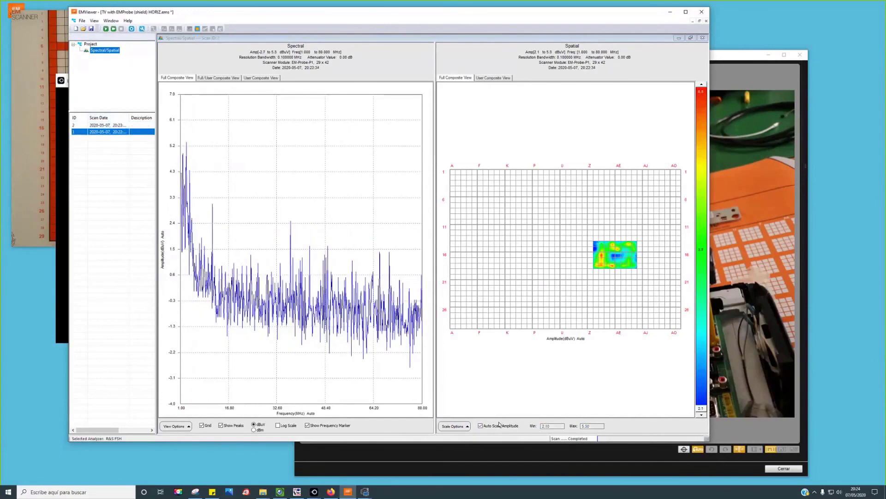
pyautogui.click(481, 425)
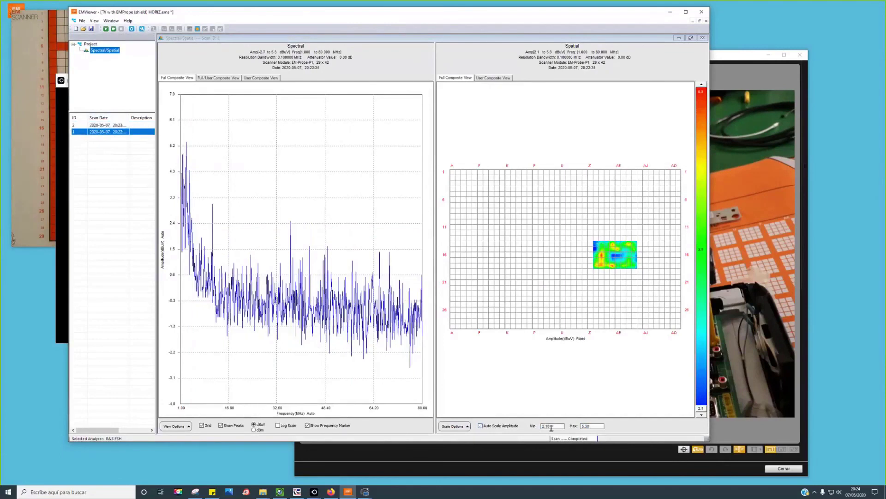
pyautogui.moveTo(554, 426); pyautogui.dragTo(534, 430)
pyautogui.write('2')
pyautogui.press('Tab')
pyautogui.write('5.5')
# Step: Compare the 20:23:32 and 20:22:34 scans, ending on 20:22:34, and shift the window left
pyautogui.click(116, 125)
pyautogui.moveTo(227, 117)
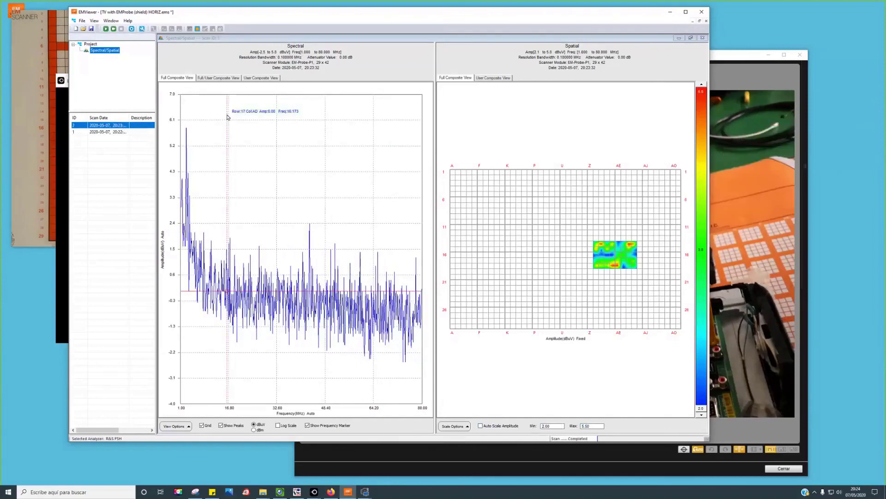
pyautogui.click(105, 132)
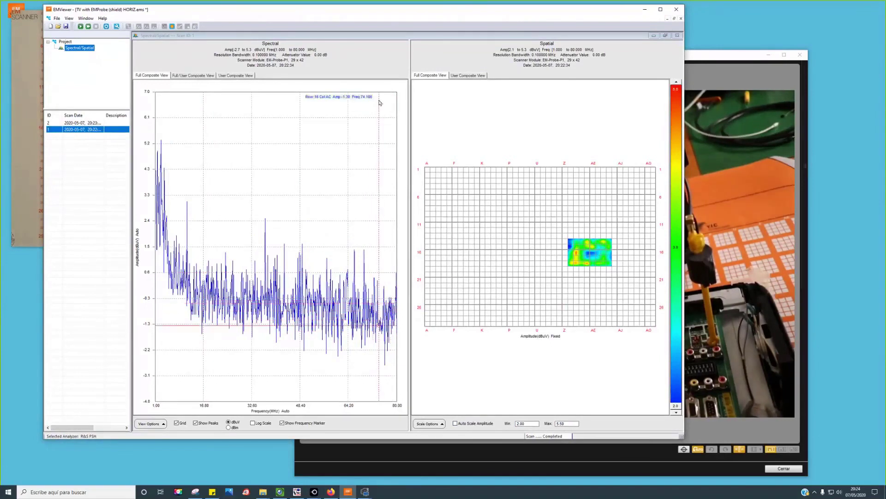
pyautogui.click(88, 123)
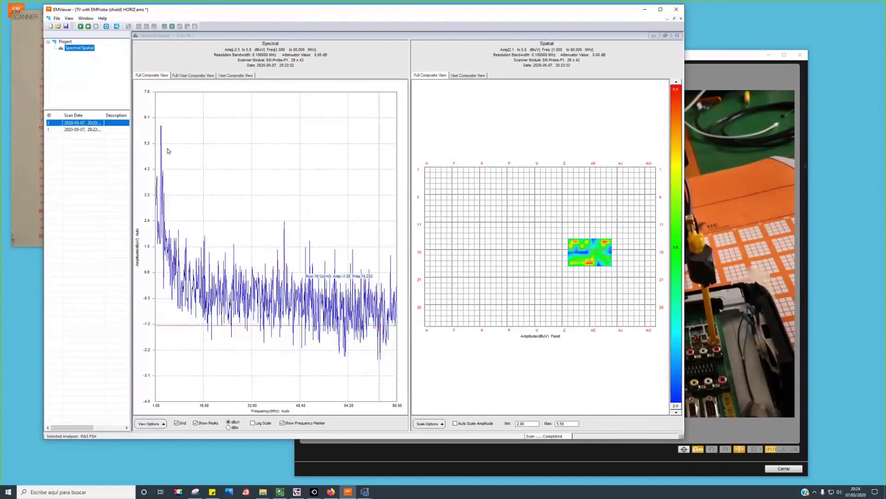
pyautogui.click(88, 130)
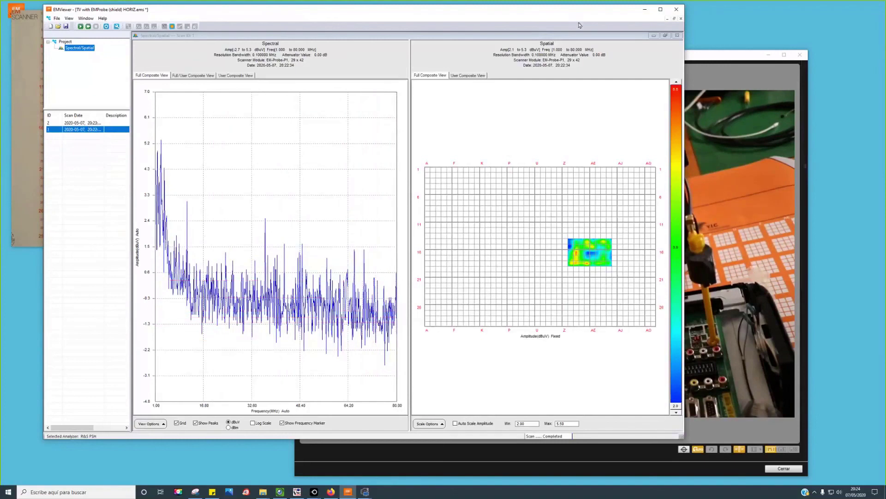
pyautogui.moveTo(323, 9); pyautogui.dragTo(238, 13)
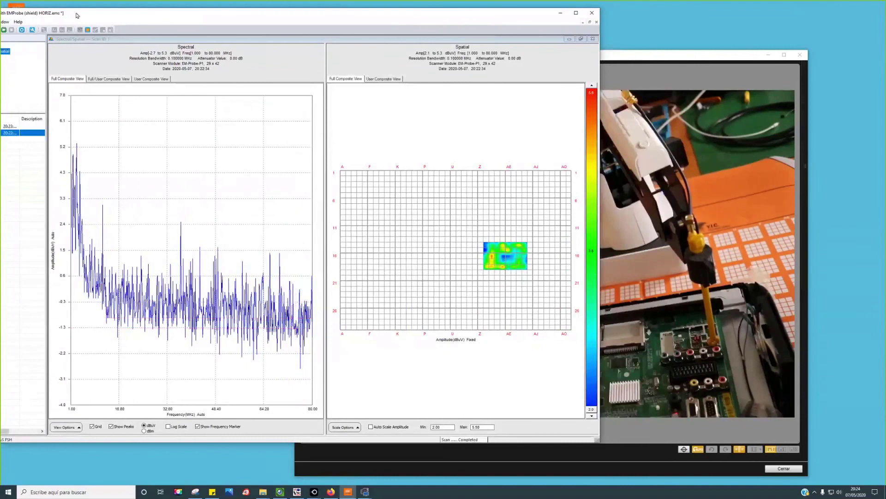
# Step: Drag the EMViewer window right so it sits fully on screen
pyautogui.moveTo(75, 13); pyautogui.dragTo(139, 13)
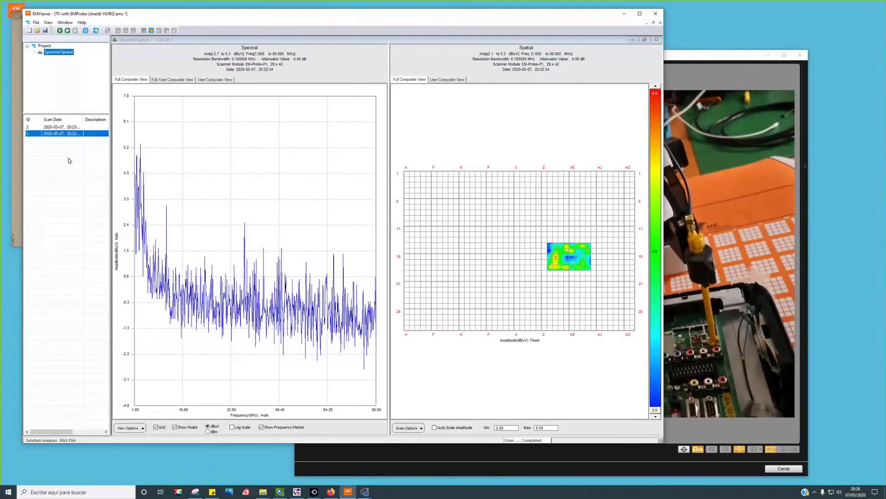
# Step: Delete scan 1 and scan 2 from the project, confirming each deletion with Aceptar
pyautogui.rightClick(73, 135)
pyautogui.click(97, 146)
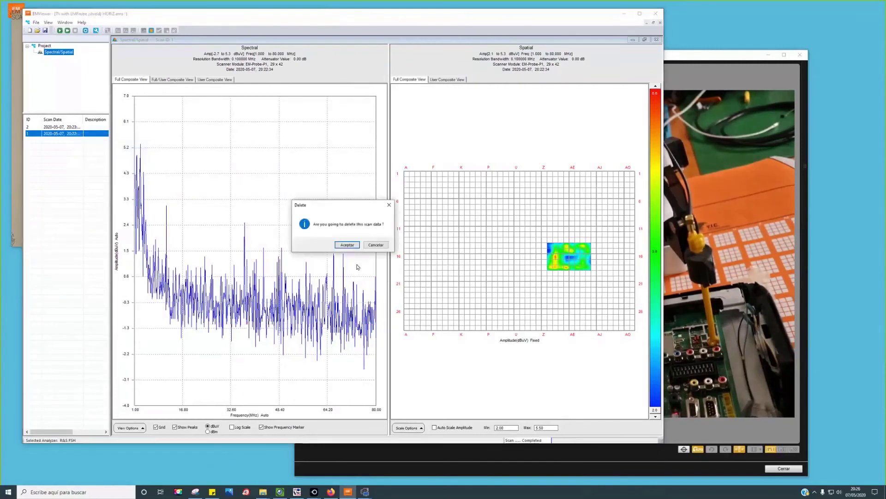
pyautogui.click(347, 245)
pyautogui.rightClick(74, 128)
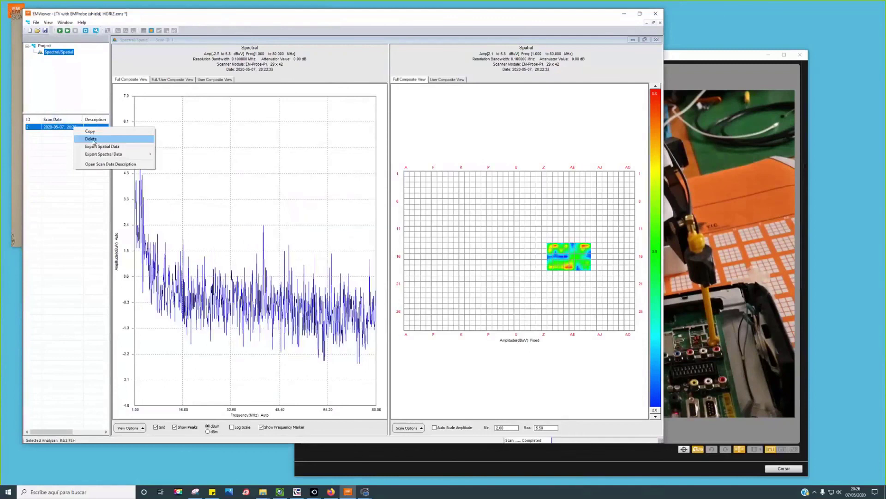
pyautogui.click(91, 139)
pyautogui.click(350, 247)
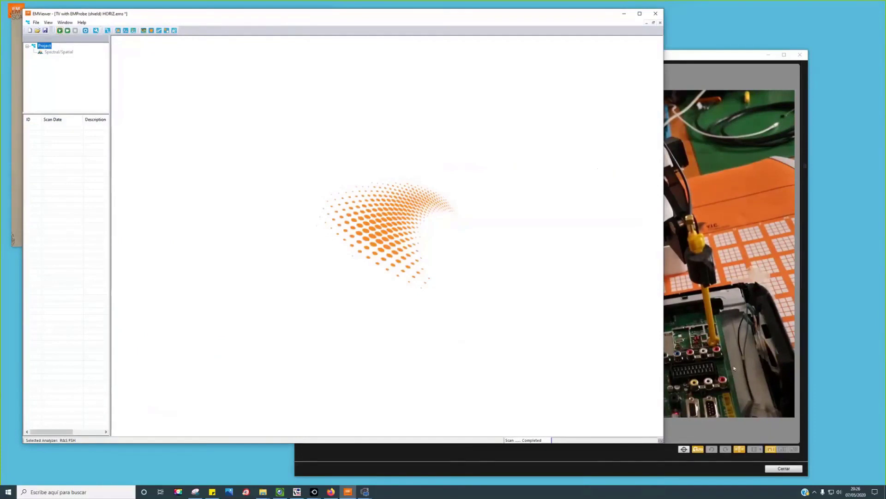
# Step: Shrink the window and run a new scan from the Spectral/Spatial node
pyautogui.moveTo(663, 442); pyautogui.dragTo(568, 391)
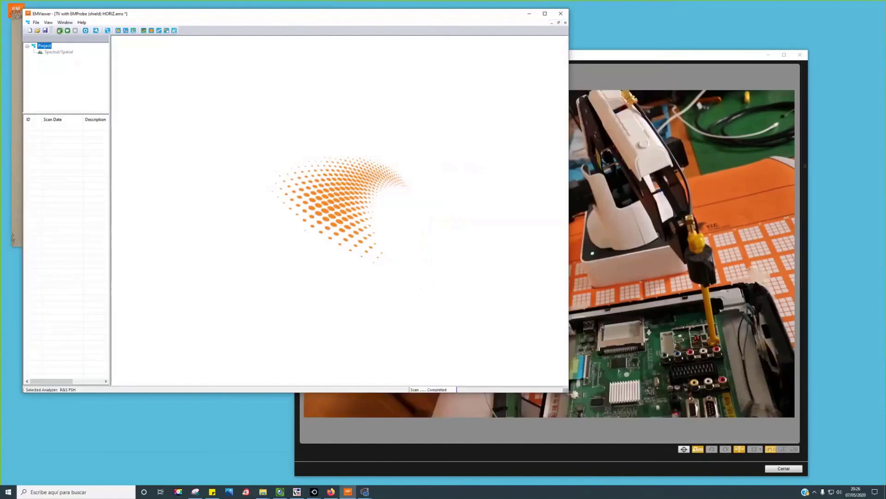
pyautogui.click(60, 31)
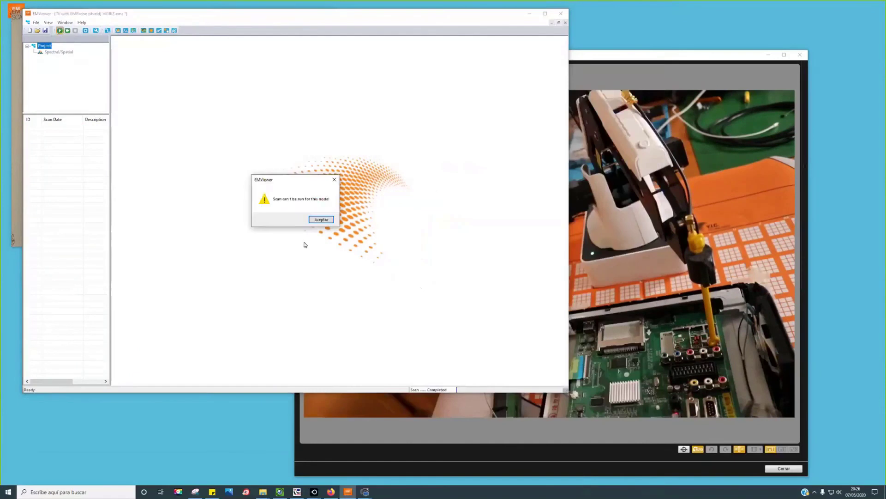
pyautogui.click(320, 219)
pyautogui.click(65, 52)
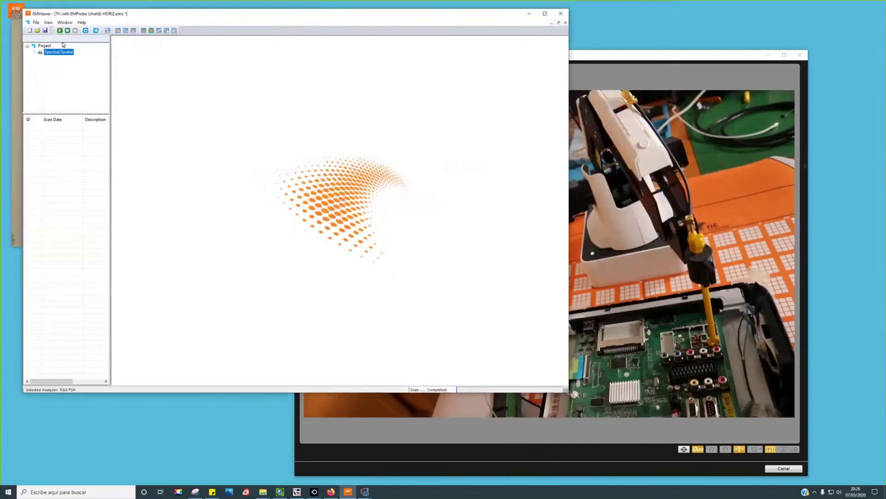
pyautogui.click(59, 31)
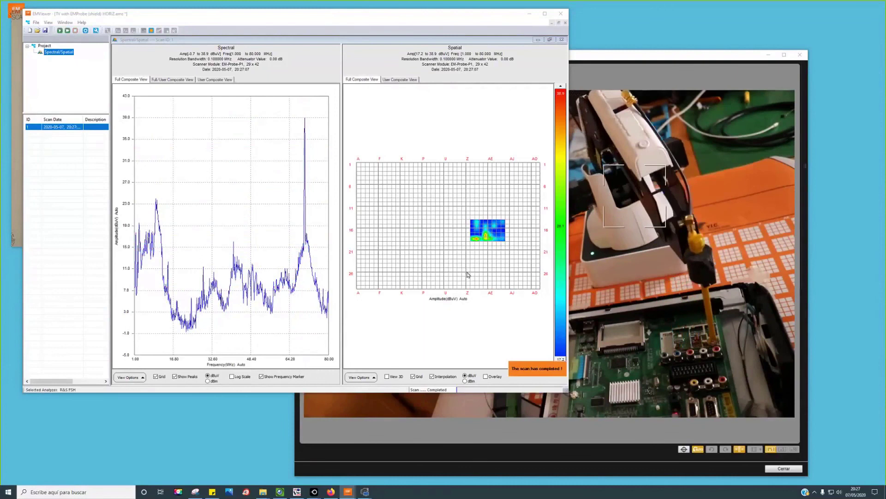
# Step: Set a frequency marker at about 8.8 MHz and run a second scan
pyautogui.click(502, 242)
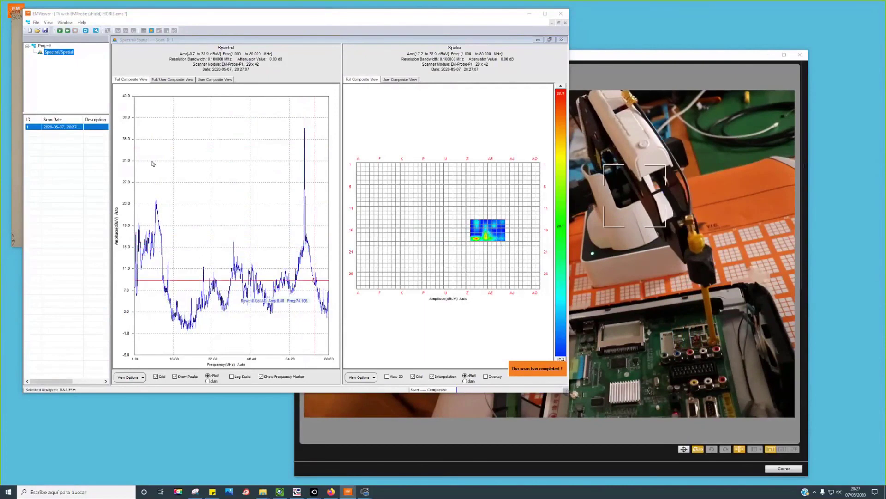
pyautogui.click(153, 164)
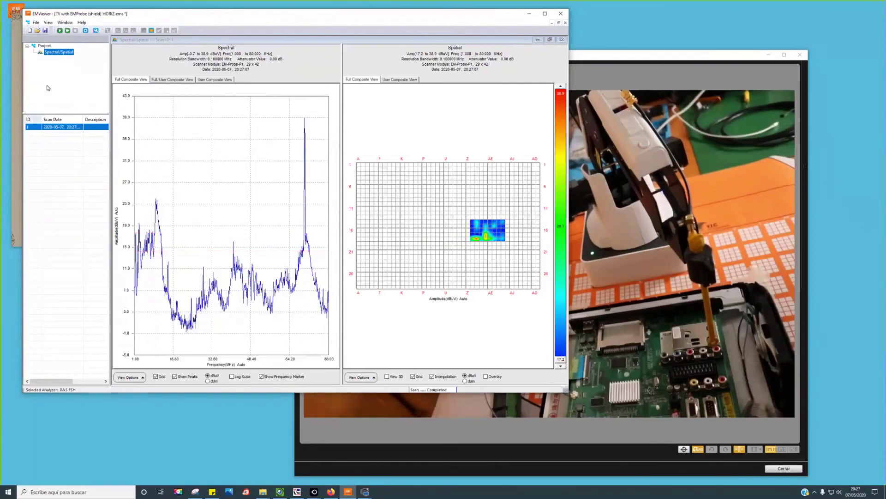
pyautogui.click(442, 174)
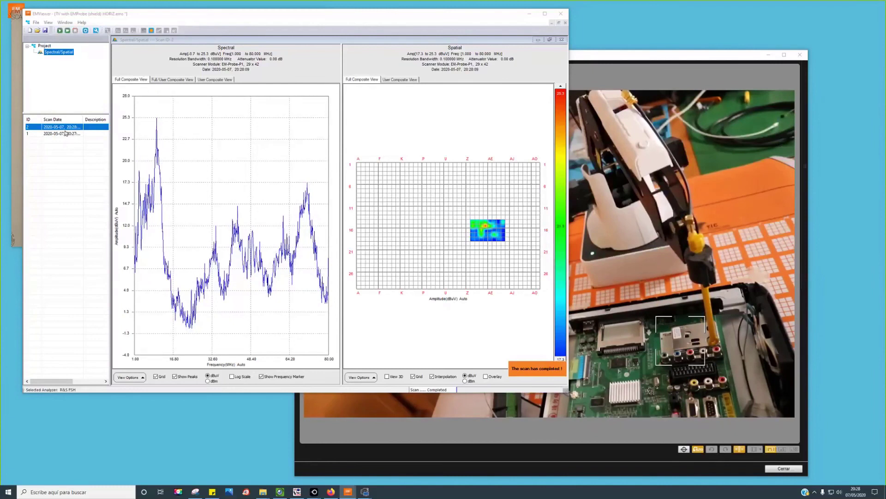
# Step: Fix scan 1's heatmap scale at 17–40 dBuV and zoom into the scanned region
pyautogui.click(64, 134)
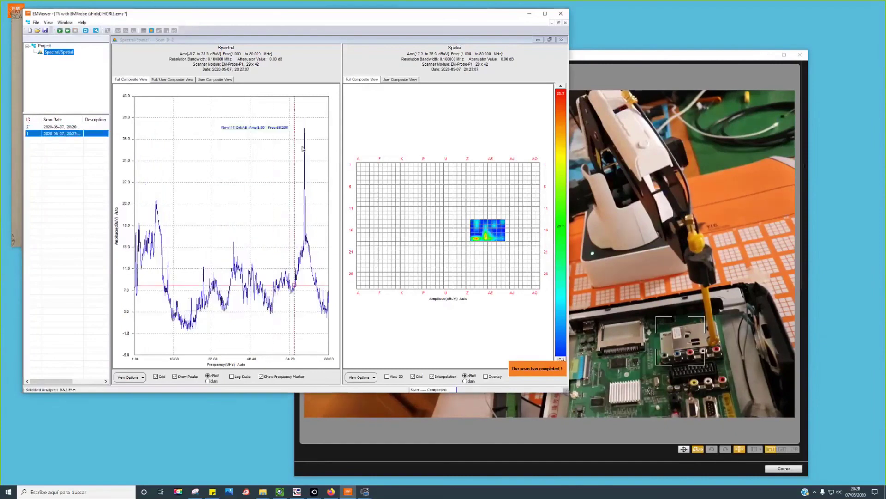
pyautogui.click(352, 378)
pyautogui.click(361, 354)
pyautogui.click(388, 377)
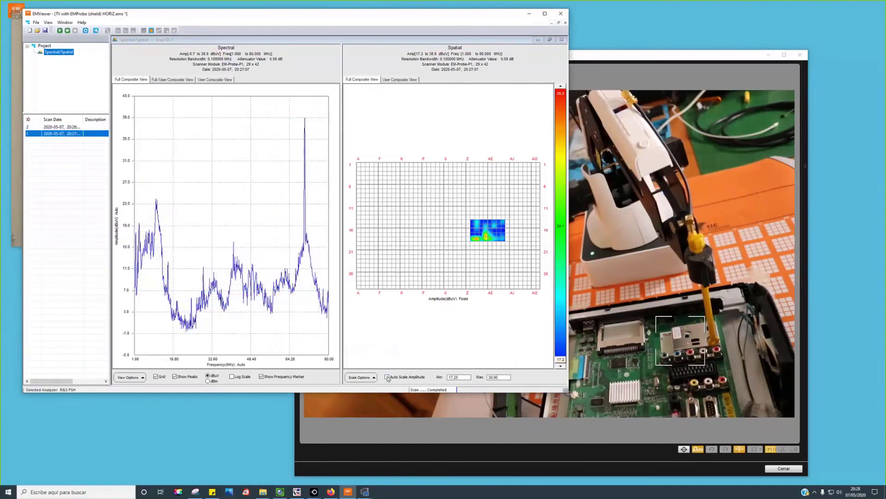
pyautogui.doubleClick(458, 378)
pyautogui.write('17')
pyautogui.click(504, 378)
pyautogui.doubleClick(498, 377)
pyautogui.write('40')
pyautogui.press('Return')
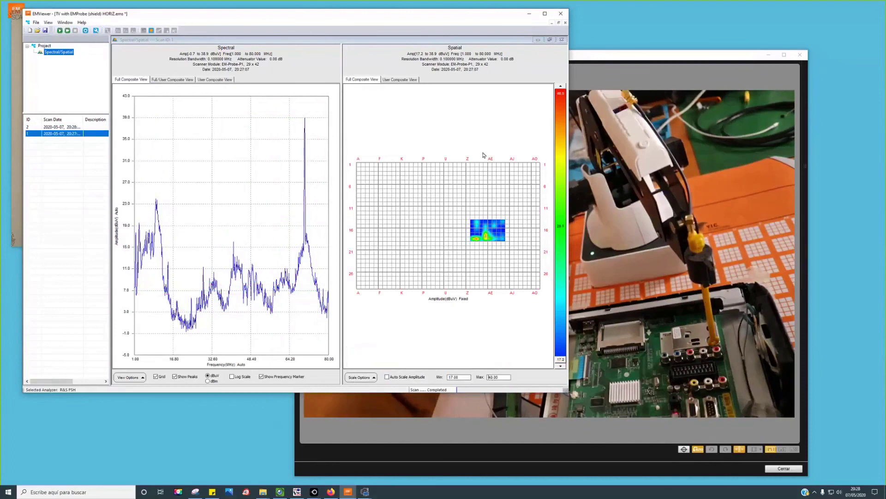
pyautogui.moveTo(518, 248); pyautogui.dragTo(522, 256)
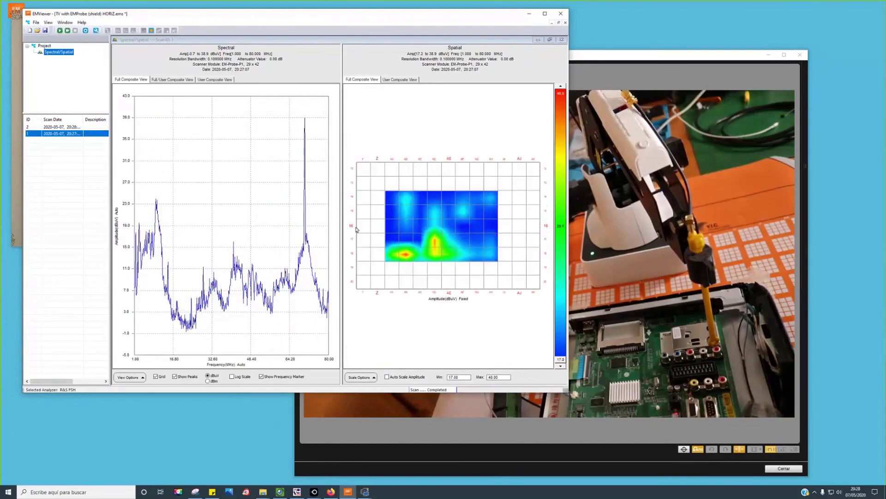
# Step: Apply the same fixed 17–40 dBuV amplitude scale to scan 2
pyautogui.click(59, 127)
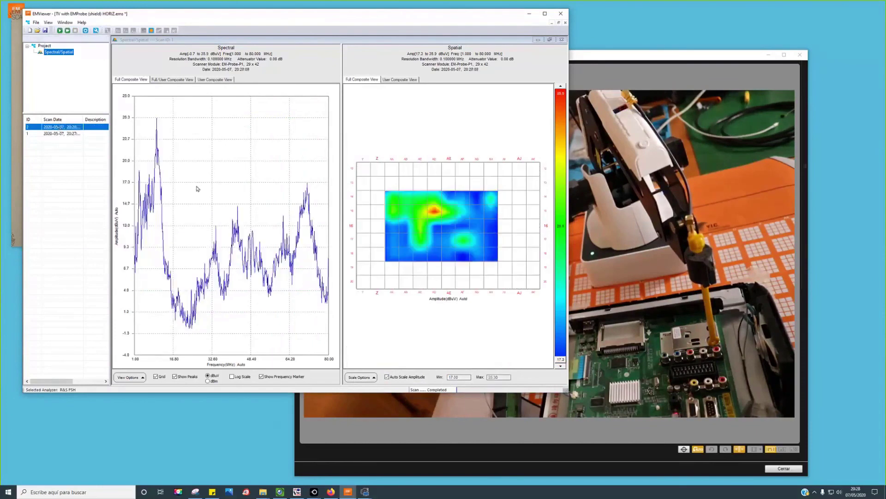
pyautogui.click(451, 378)
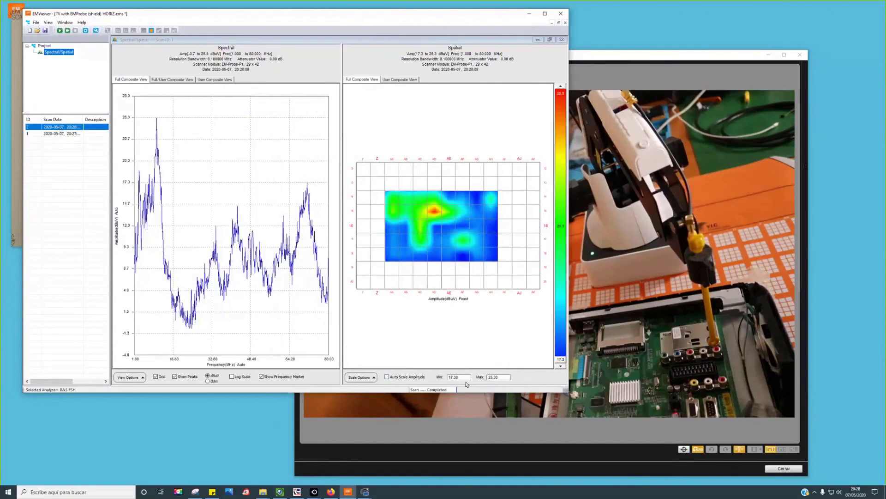
pyautogui.moveTo(462, 378); pyautogui.dragTo(449, 378)
pyautogui.write('17')
pyautogui.press('Tab')
pyautogui.write('40')
pyautogui.press('Return')
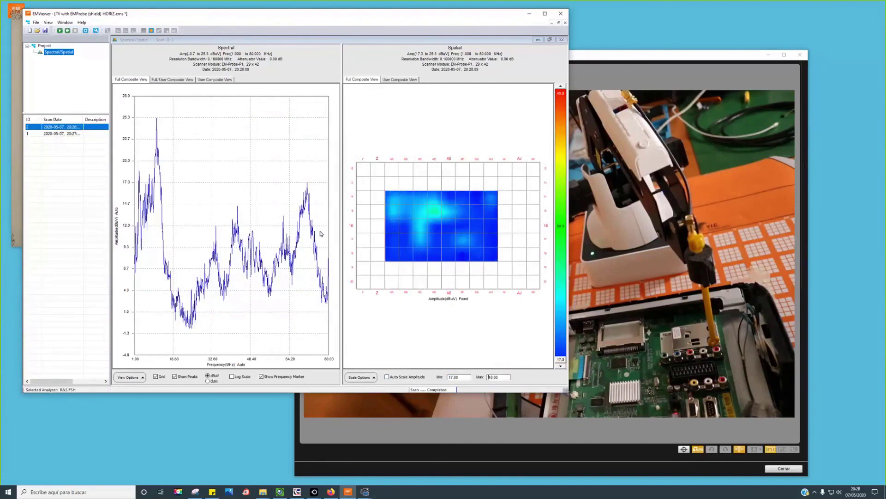
# Step: Compare scans 1 and 2, ending on scan 2, and maximize the window
pyautogui.click(70, 134)
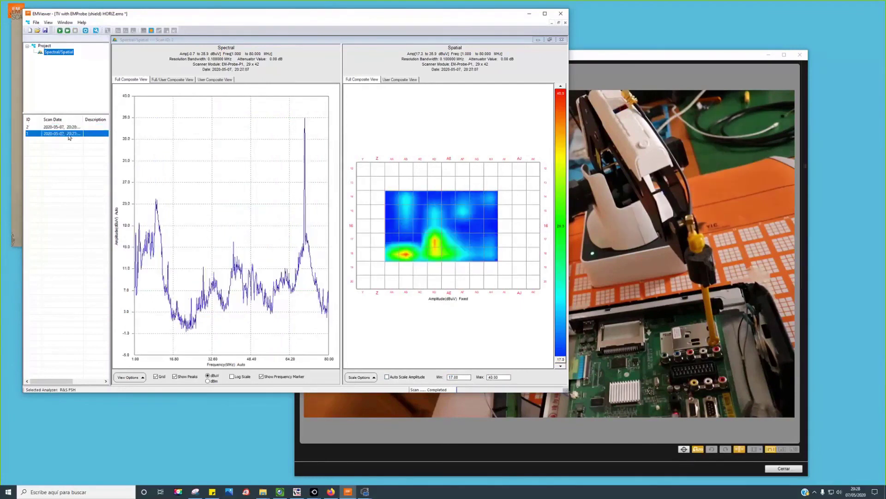
pyautogui.click(64, 127)
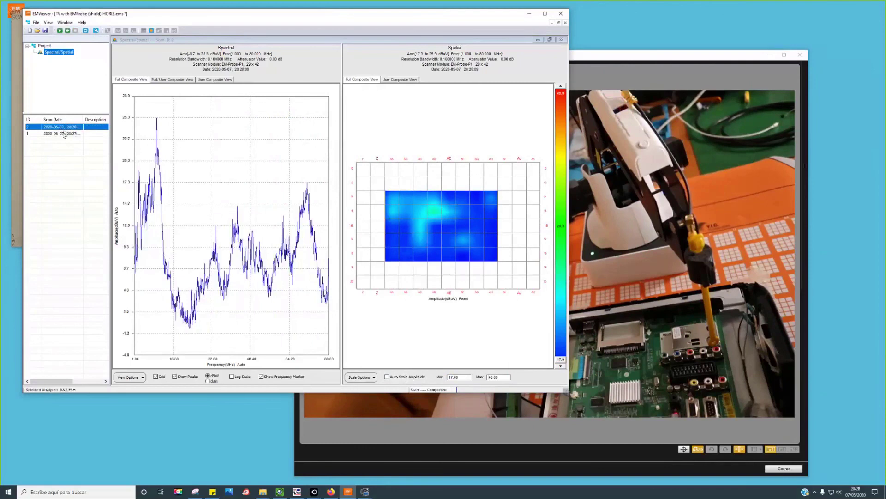
pyautogui.click(62, 134)
pyautogui.click(61, 128)
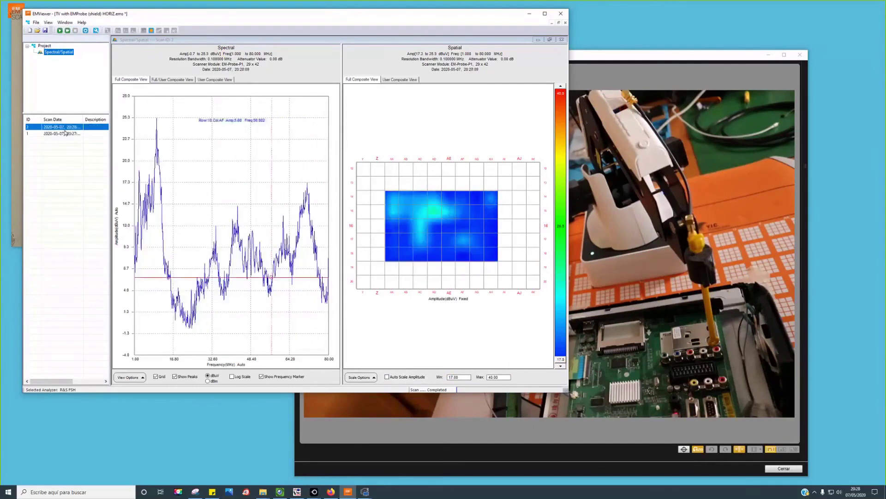
pyautogui.doubleClick(390, 14)
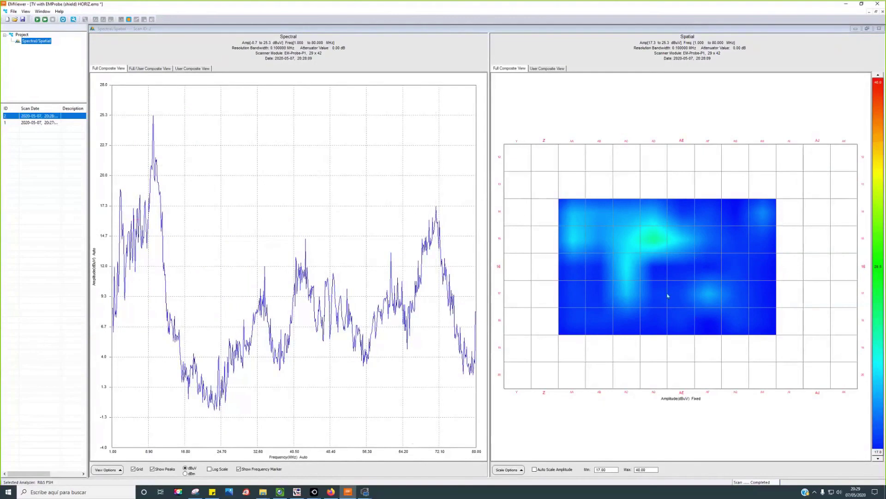
# Step: Overlay the PCB photo on scan 2's heatmap with Edit Overlay, then close the preview
pyautogui.rightClick(705, 412)
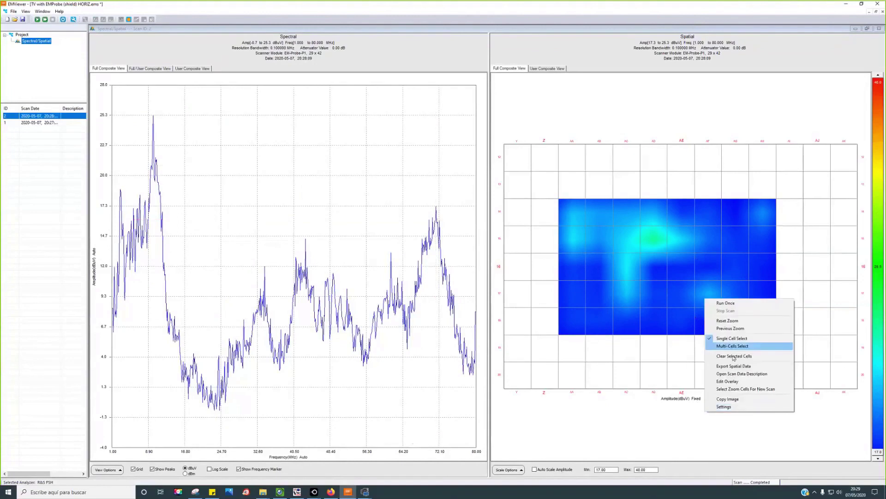
pyautogui.click(733, 380)
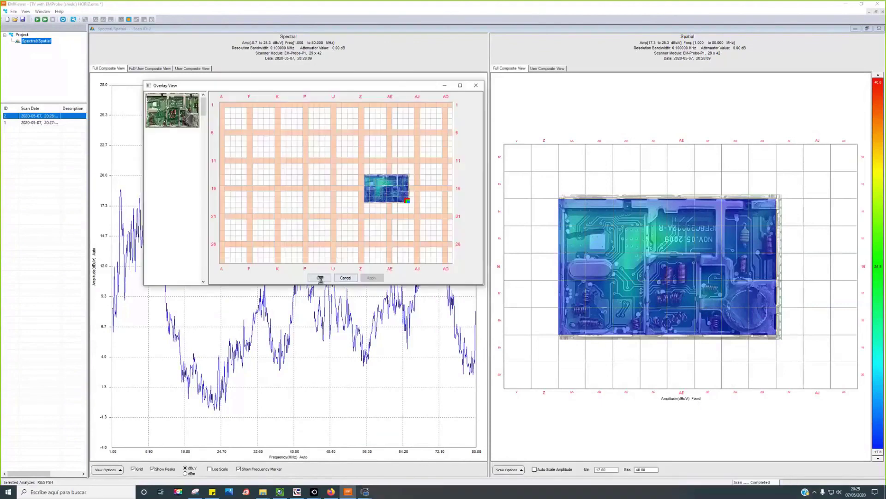
pyautogui.click(321, 277)
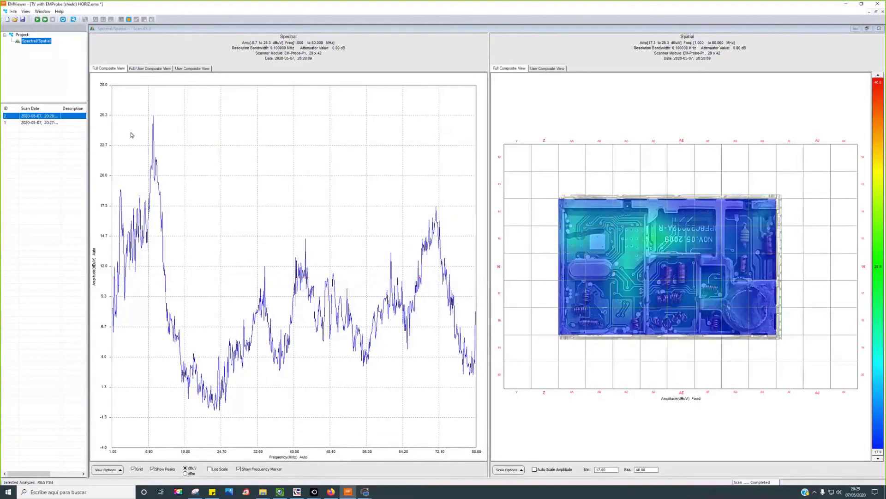
# Step: On scan 1, plot cell spectra for Row 18 Col AB, Row 14 Col AH and Row 17 Col AD
pyautogui.click(34, 123)
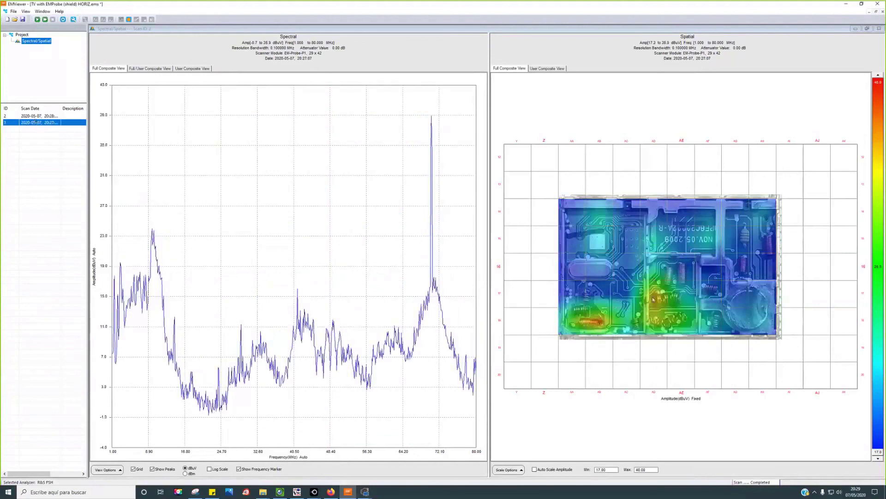
pyautogui.moveTo(653, 298)
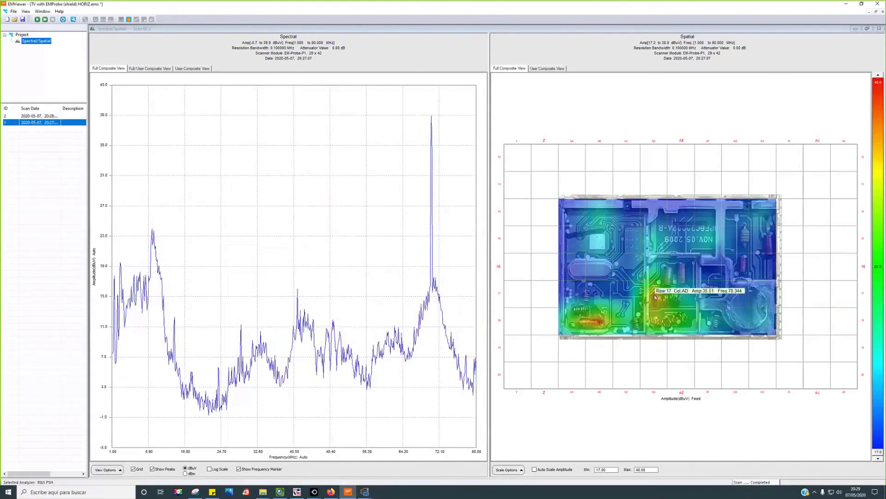
pyautogui.moveTo(599, 323)
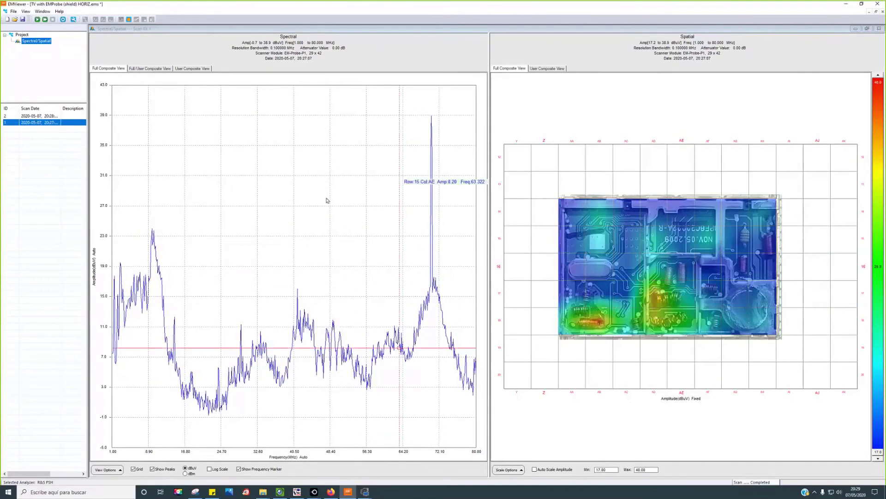
pyautogui.click(196, 72)
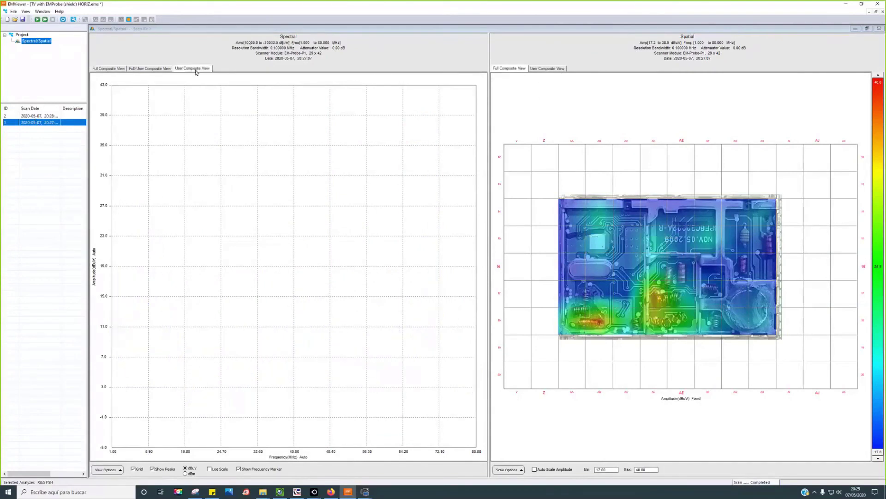
pyautogui.click(599, 323)
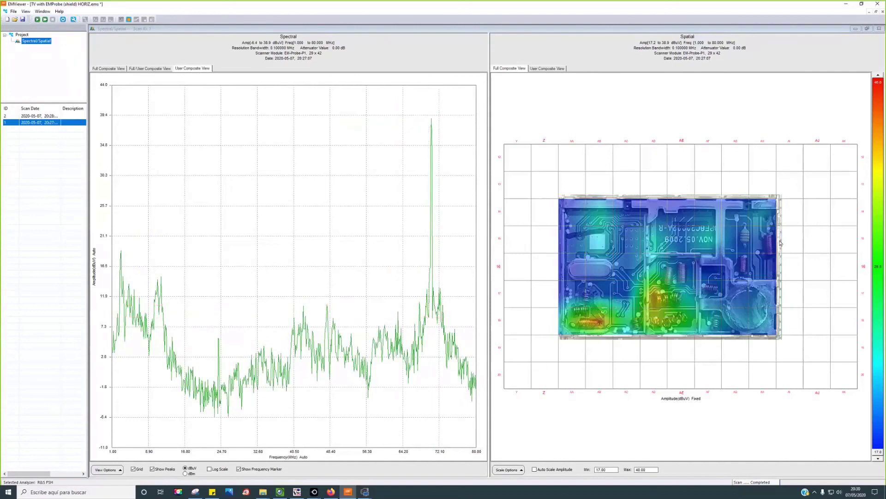
pyautogui.click(760, 226)
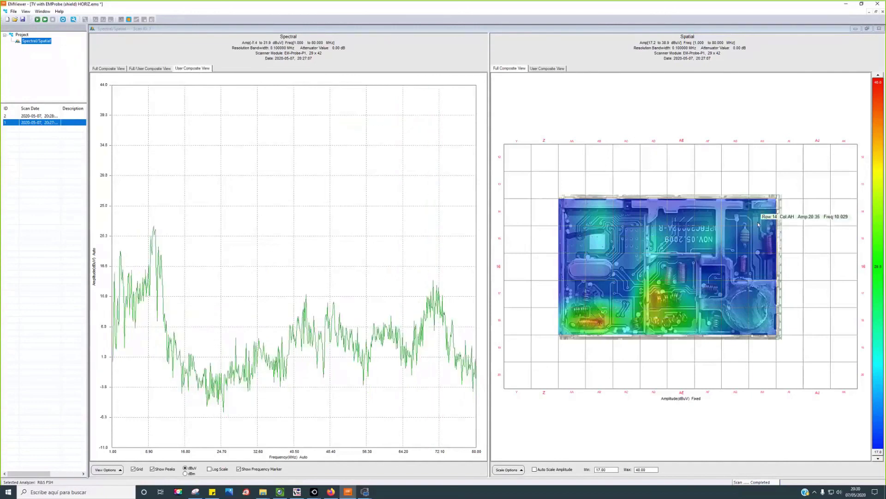
pyautogui.click(658, 298)
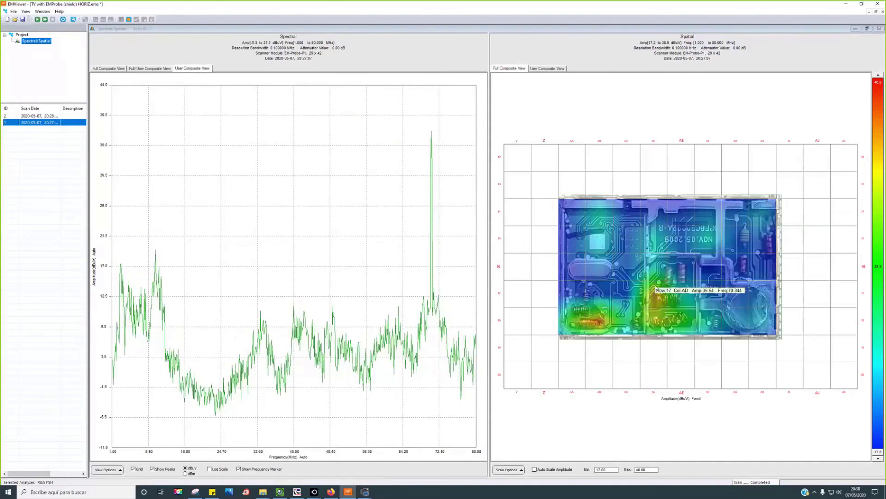